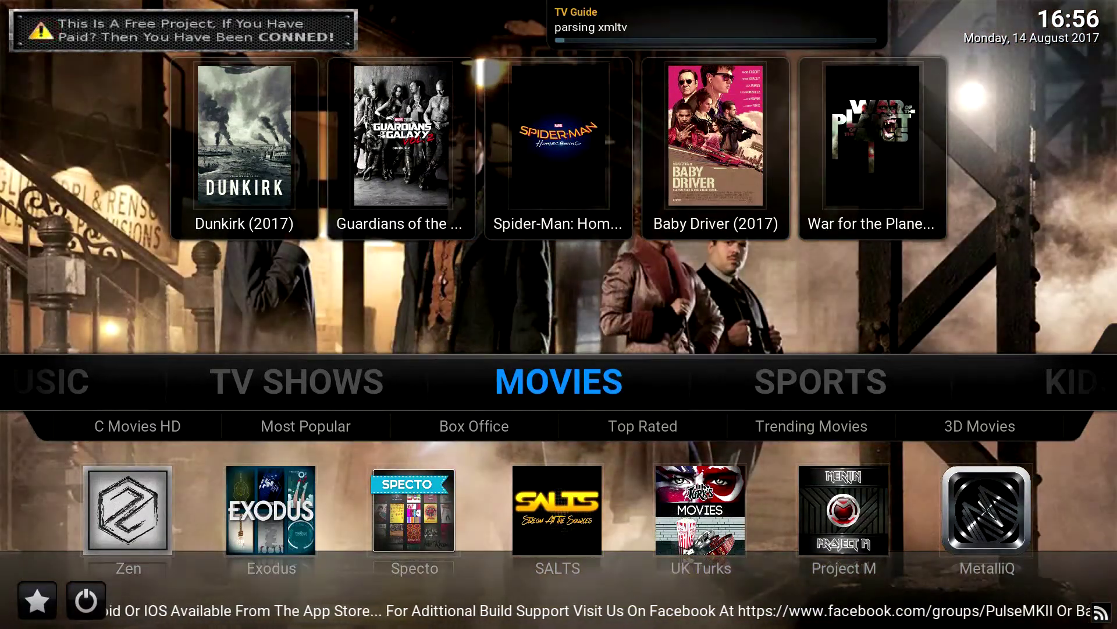
Open SYSTEM > File Manager and move down to the Add source entry.
{"action": "key", "text": "Right"}
{"action": "key", "text": "Right"}
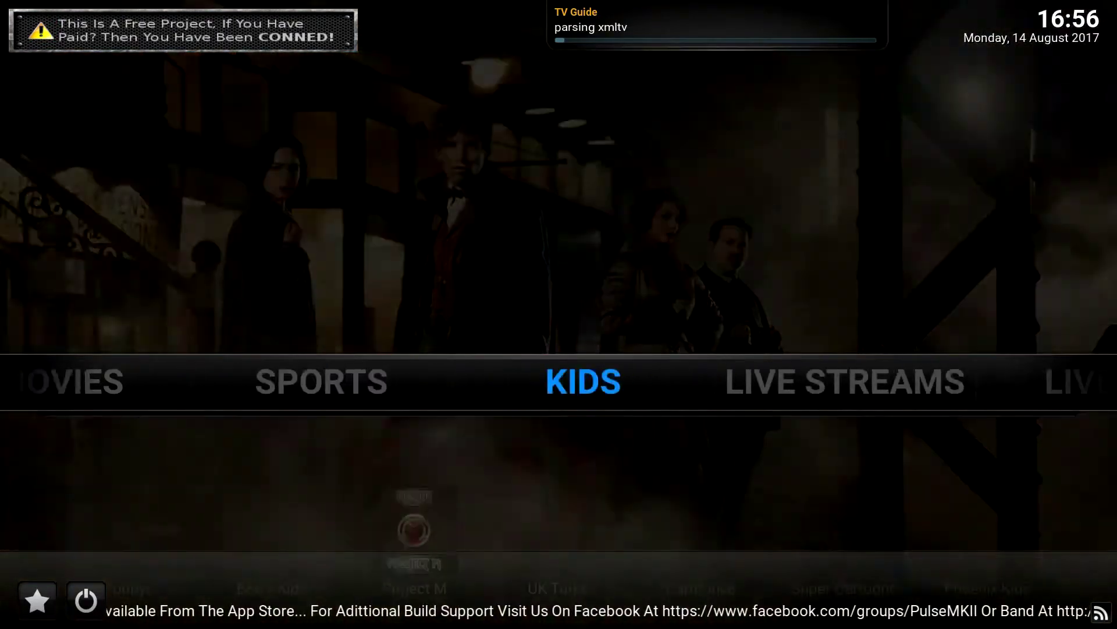
{"action": "key", "text": "Right"}
{"action": "key", "text": "Right"}
{"action": "key", "text": "Right"}
{"action": "key", "text": "Right"}
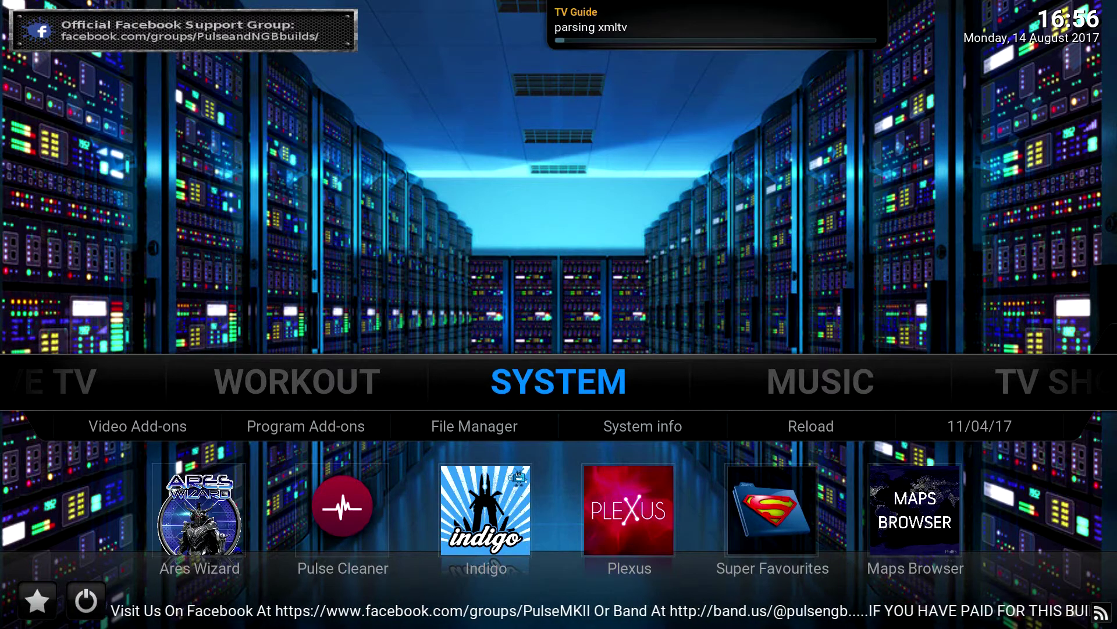
{"action": "key", "text": "Down"}
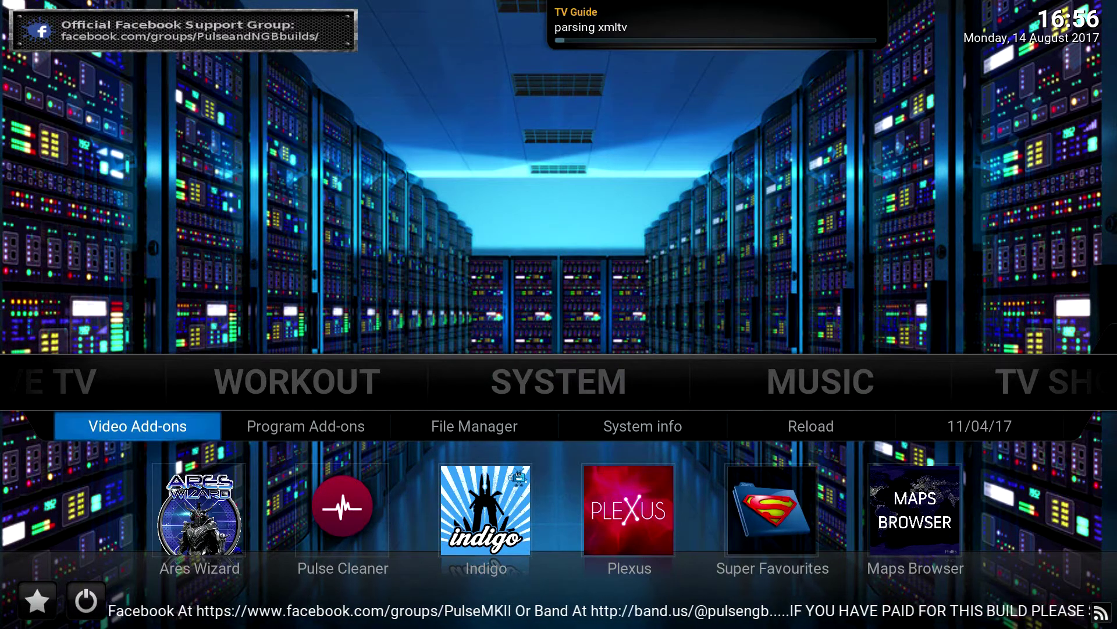
{"action": "key", "text": "Right"}
{"action": "key", "text": "Right"}
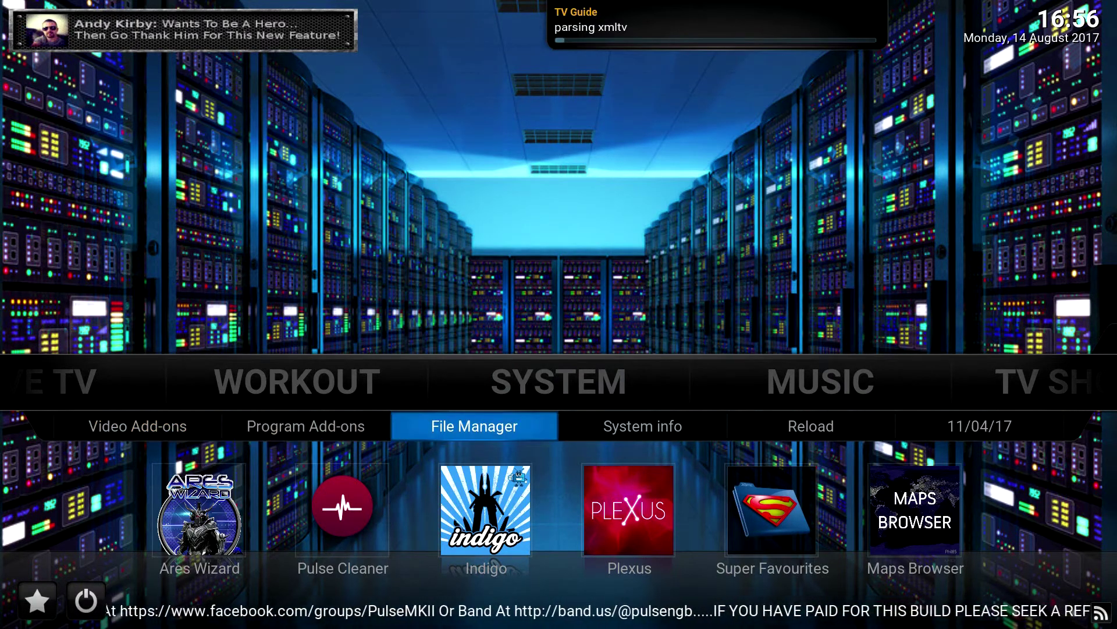
{"action": "key", "text": "Return"}
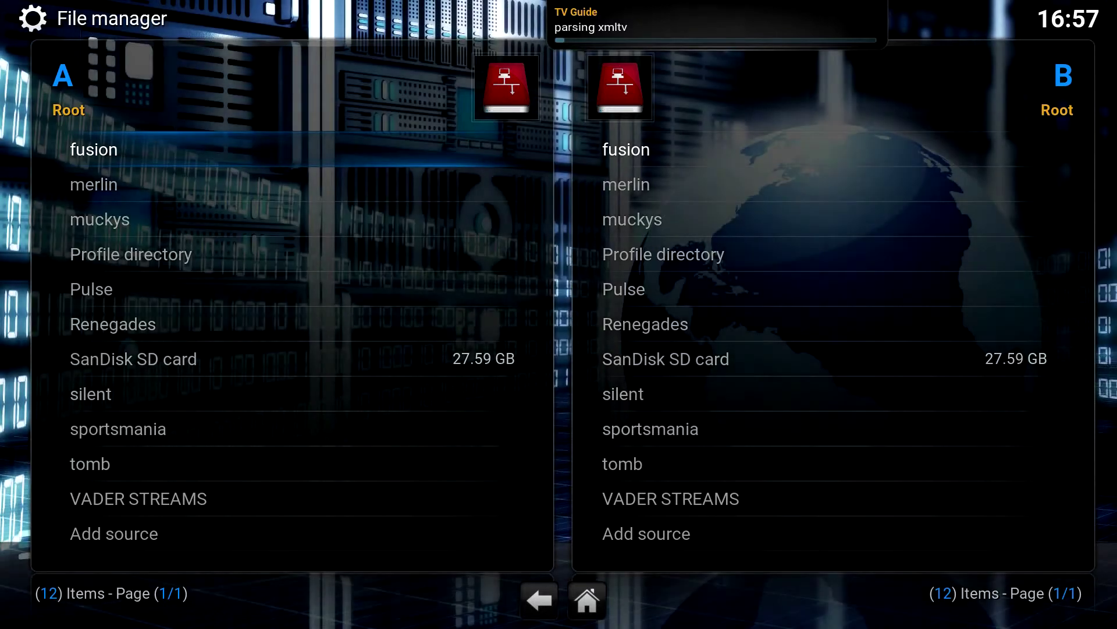
{"action": "key", "text": "Down"}
{"action": "key", "text": "Down"}
{"action": "key", "text": "Down"}
{"action": "key", "text": "Down"}
{"action": "key", "text": "Down"}
{"action": "key", "text": "Down"}
{"action": "key", "text": "Down"}
{"action": "key", "text": "Down"}
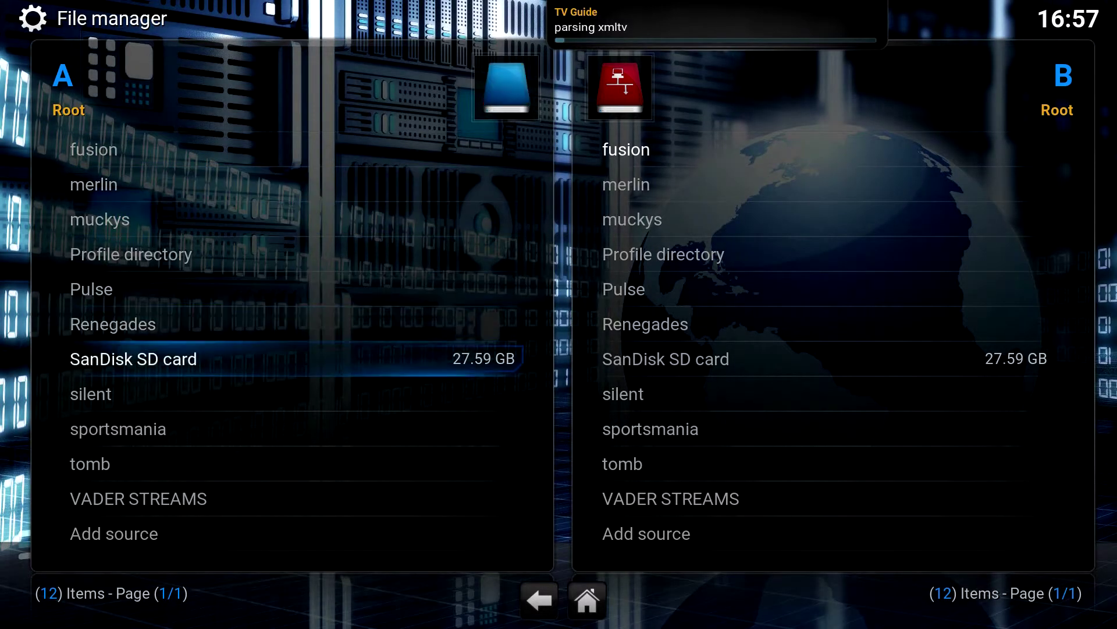
{"action": "key", "text": "Down"}
{"action": "key", "text": "Down"}
{"action": "key", "text": "Down"}
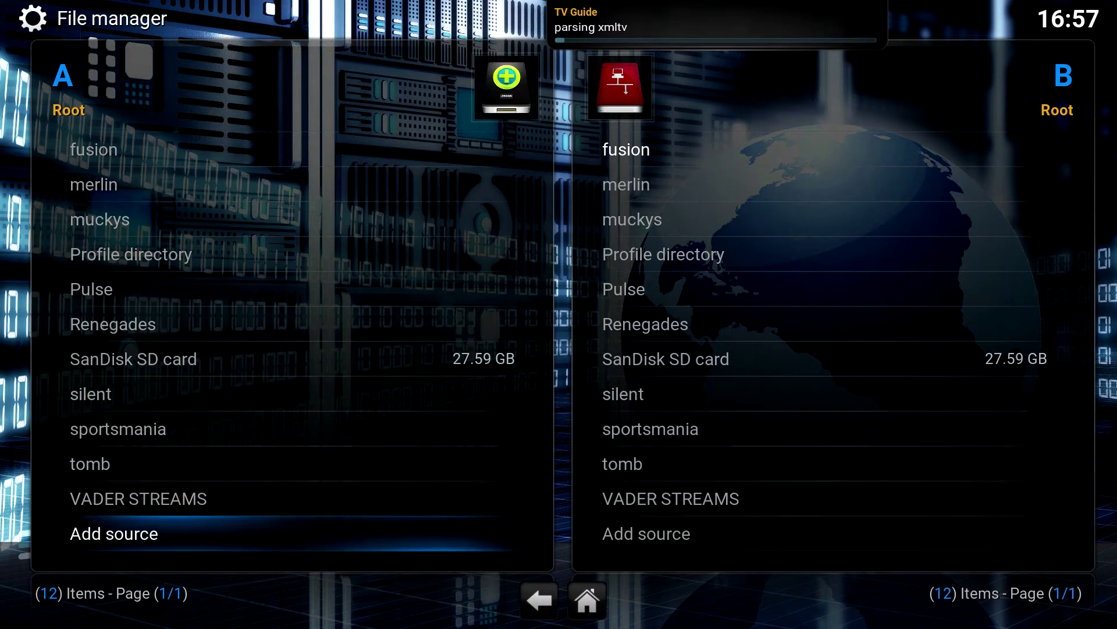
{"action": "key", "text": "Return"}
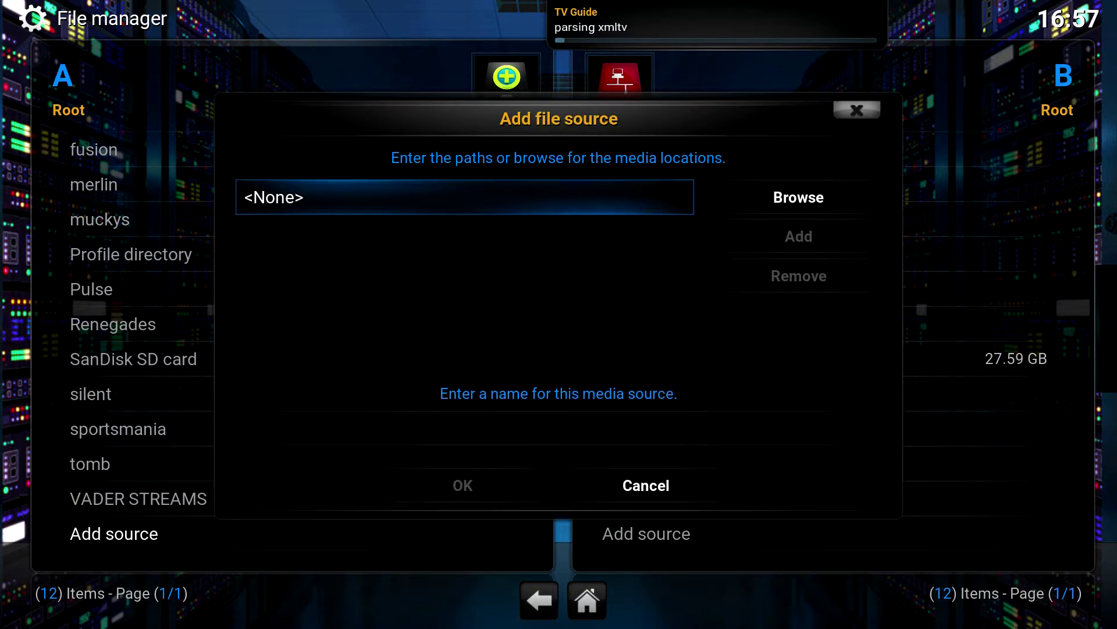
{"action": "key", "text": "Return"}
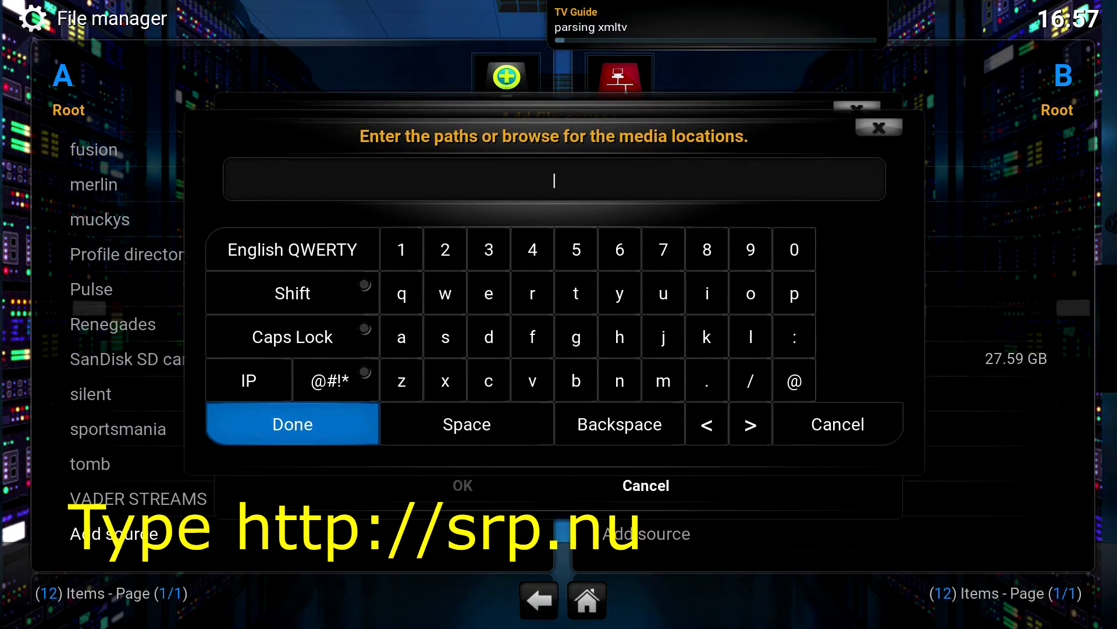
{"action": "key", "text": "Right"}
{"action": "key", "text": "Right"}
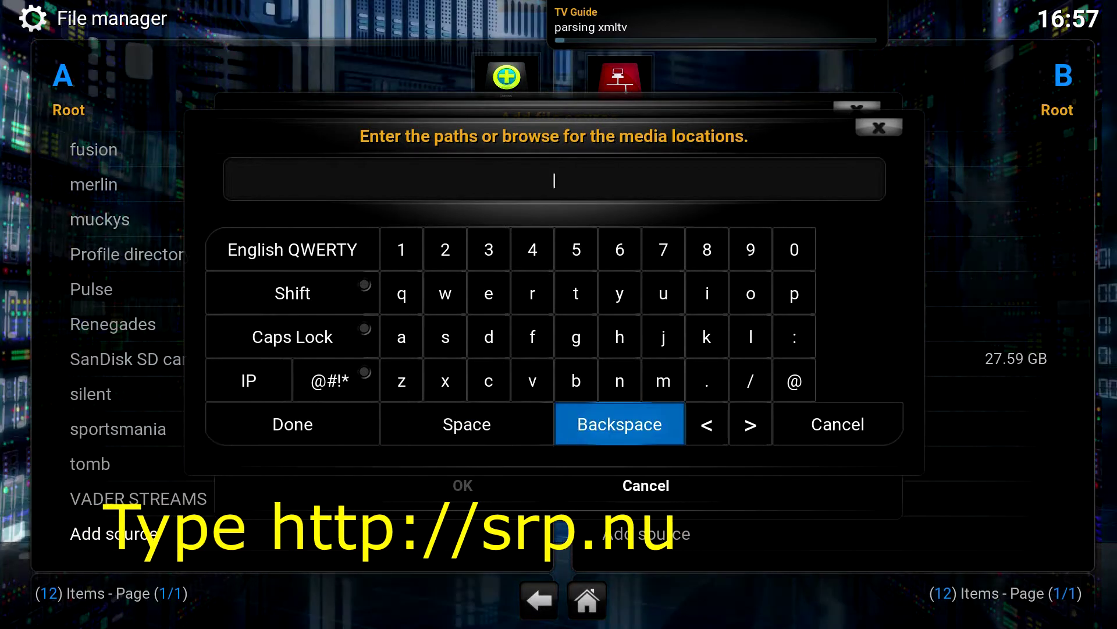
{"action": "key", "text": "Up"}
{"action": "key", "text": "Up"}
{"action": "key", "text": "Right"}
{"action": "key", "text": "Return"}
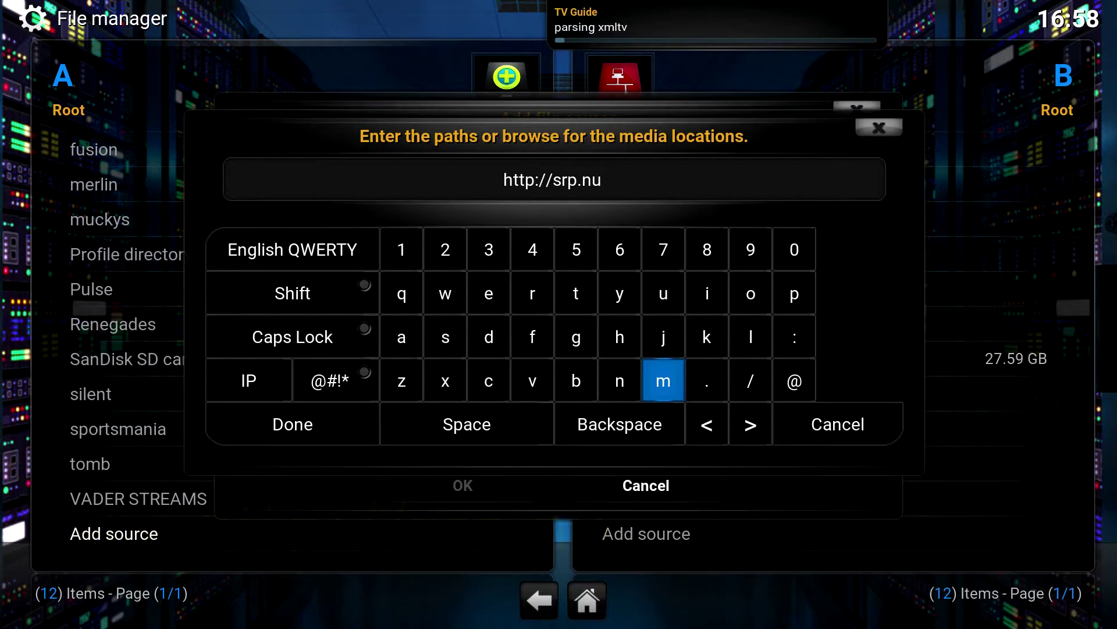
{"action": "key", "text": "Down"}
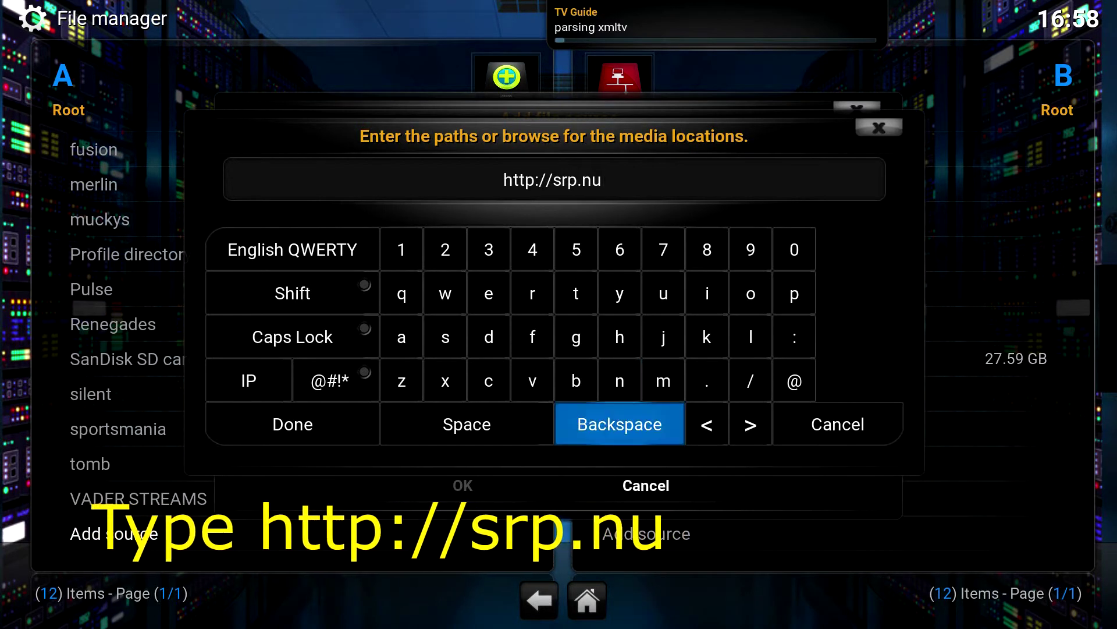
{"action": "key", "text": "Left"}
{"action": "key", "text": "Left"}
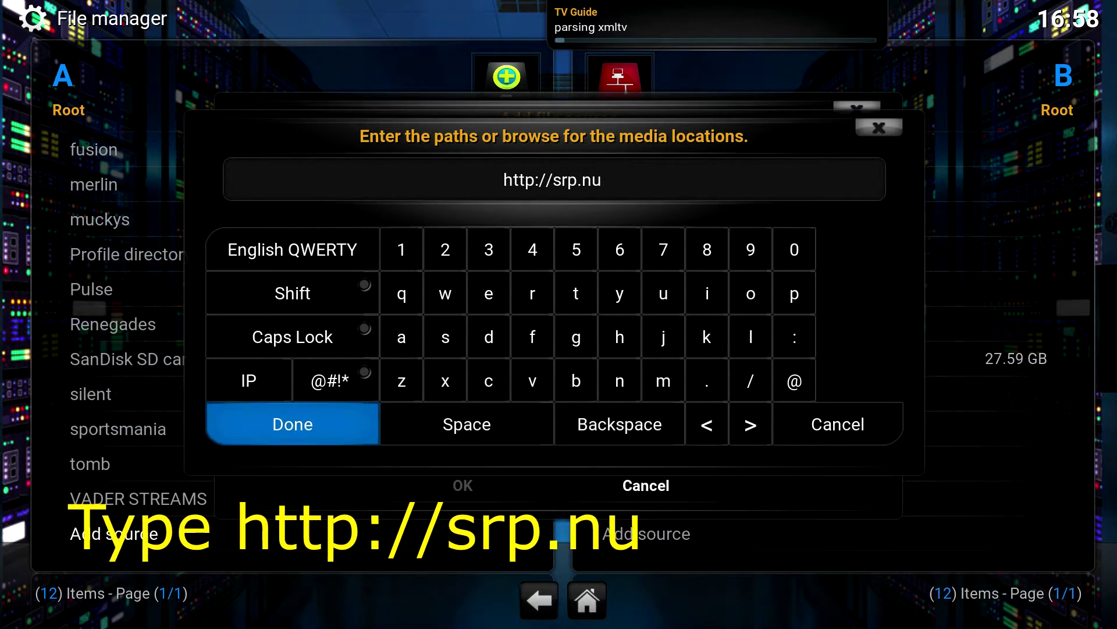
{"action": "key", "text": "Return"}
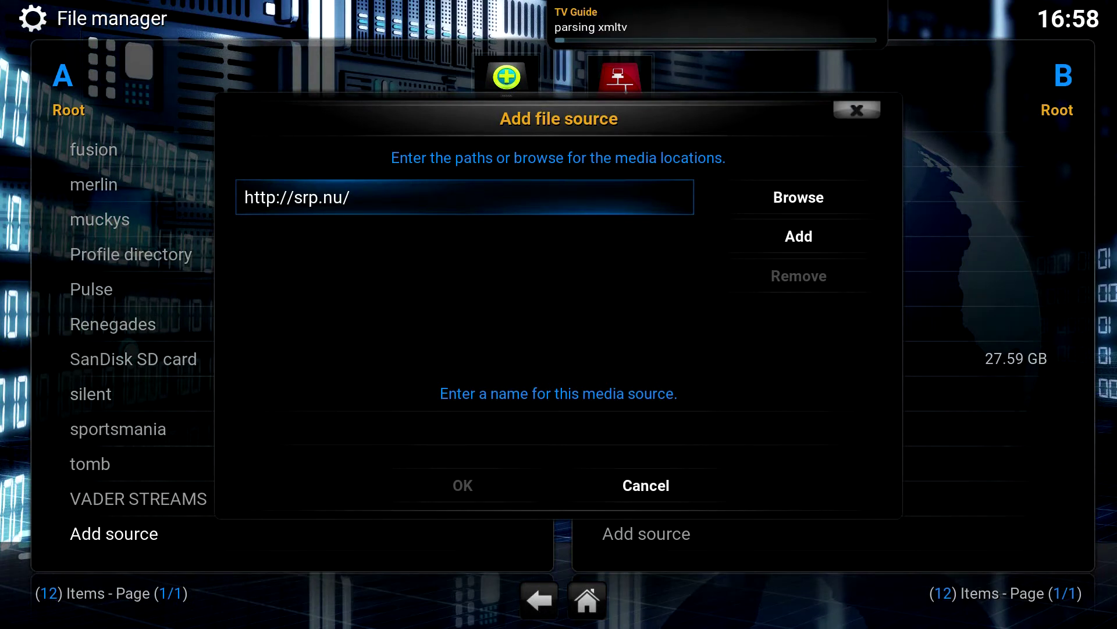
Select the source name field and switch the keyboard to capital letters.
{"action": "left_click", "coordinate": [559, 428]}
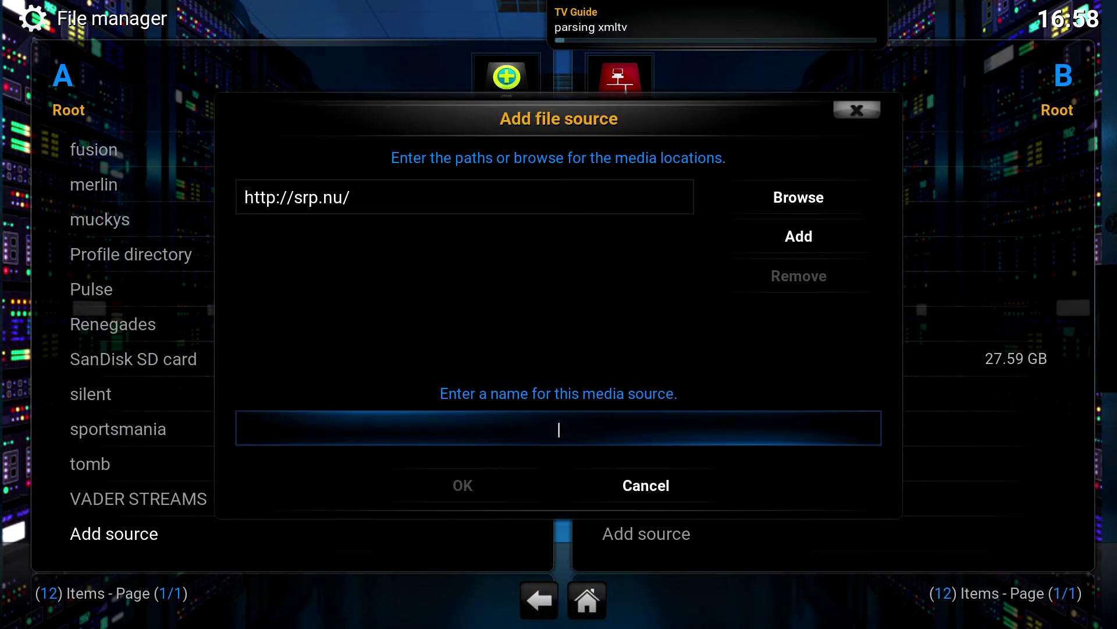
{"action": "key", "text": "Return"}
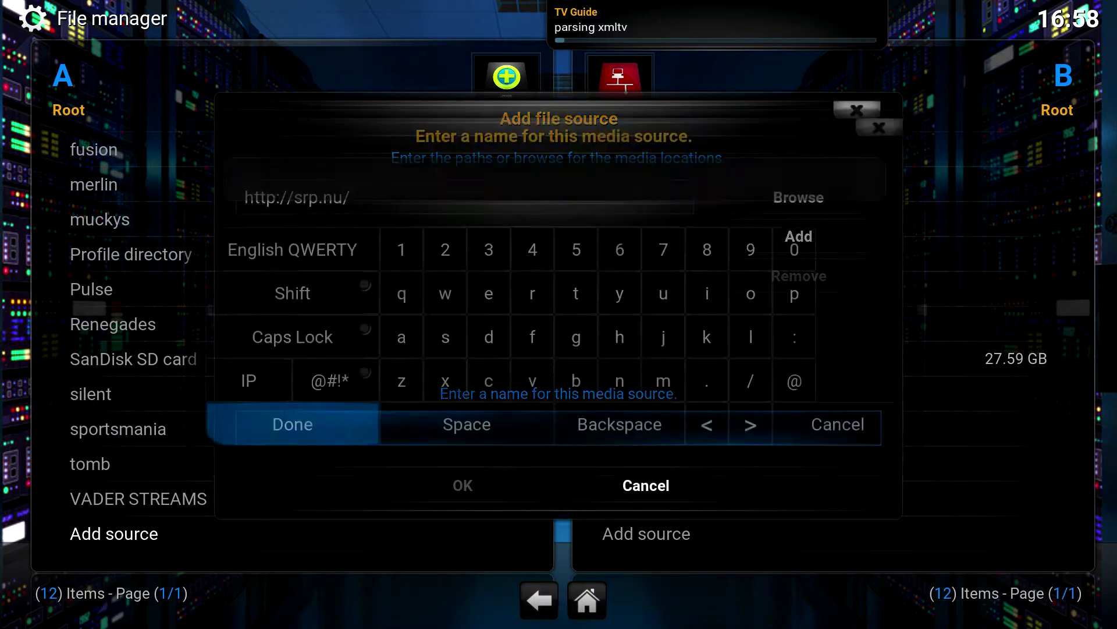
{"action": "key", "text": "Right"}
{"action": "key", "text": "Right"}
{"action": "key", "text": "Up"}
{"action": "key", "text": "Up"}
{"action": "key", "text": "Left"}
{"action": "key", "text": "Left"}
{"action": "key", "text": "Left"}
{"action": "key", "text": "Left"}
{"action": "key", "text": "Left"}
{"action": "key", "text": "Return"}
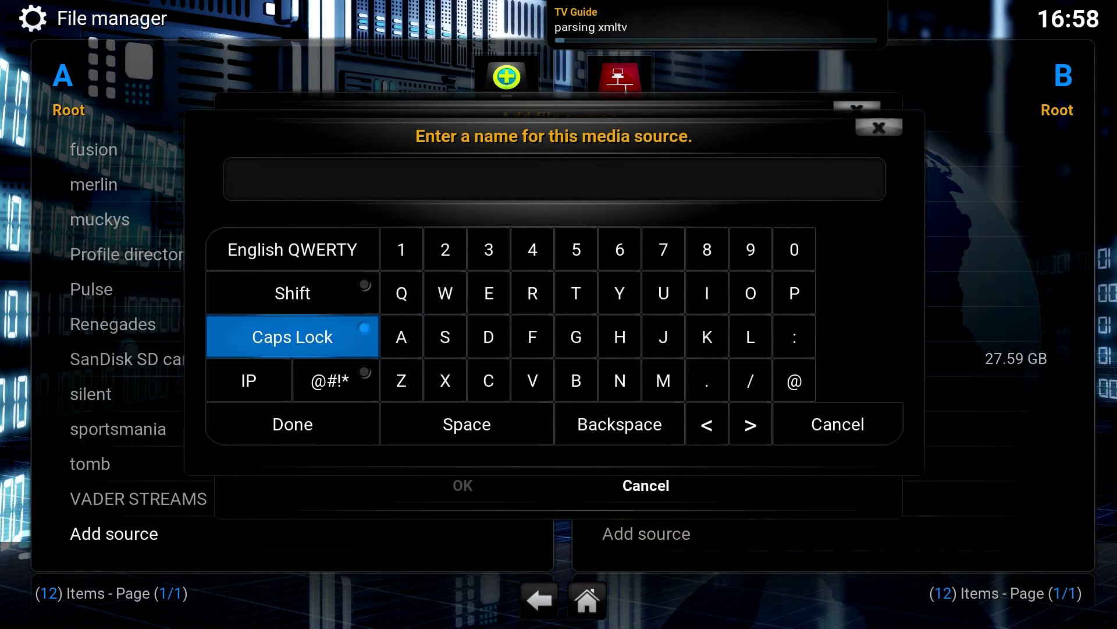
Name the source SUPER REPO and save it with OK.
{"action": "key", "text": "Right"}
{"action": "key", "text": "Right"}
{"action": "key", "text": "Return"}
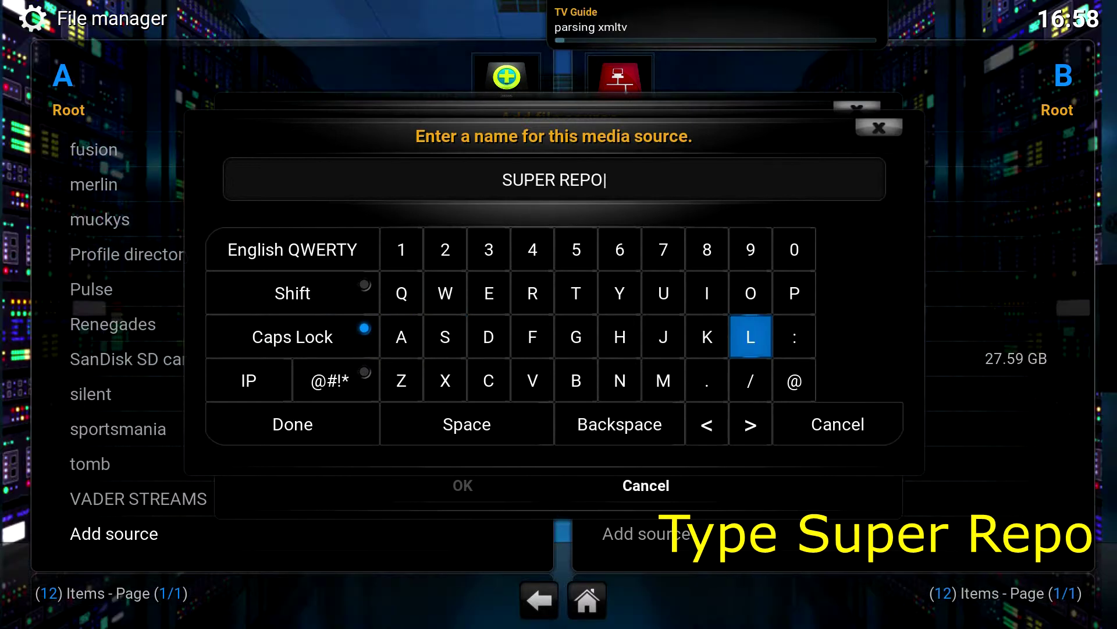
{"action": "key", "text": "Down"}
{"action": "key", "text": "Down"}
{"action": "key", "text": "Left"}
{"action": "key", "text": "Left"}
{"action": "key", "text": "Left"}
{"action": "key", "text": "Left"}
{"action": "key", "text": "Left"}
{"action": "key", "text": "Right"}
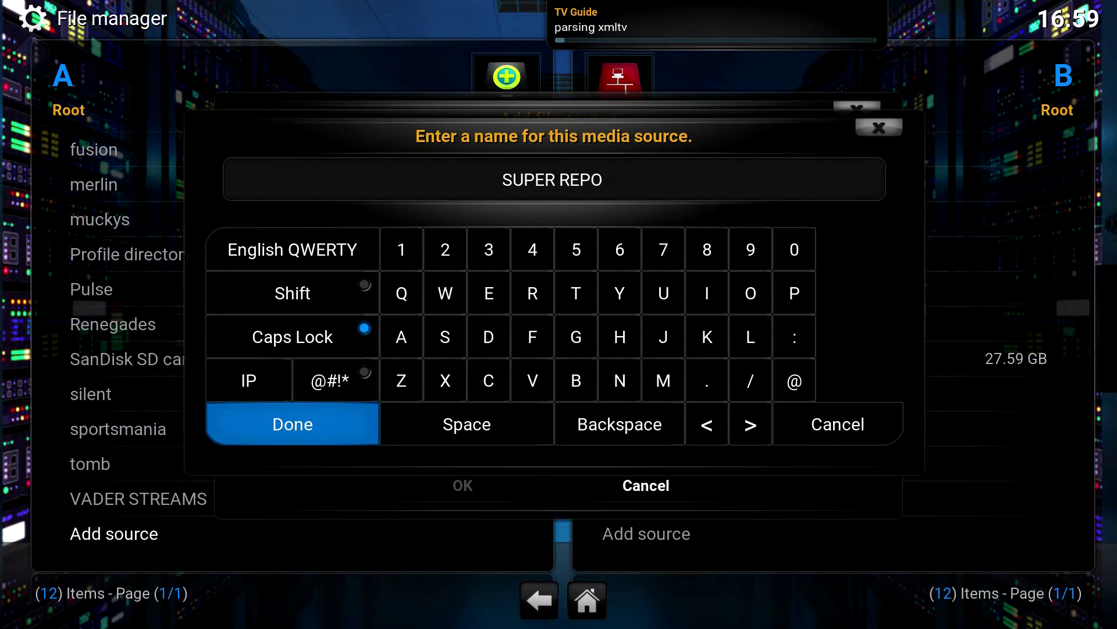
{"action": "key", "text": "Return"}
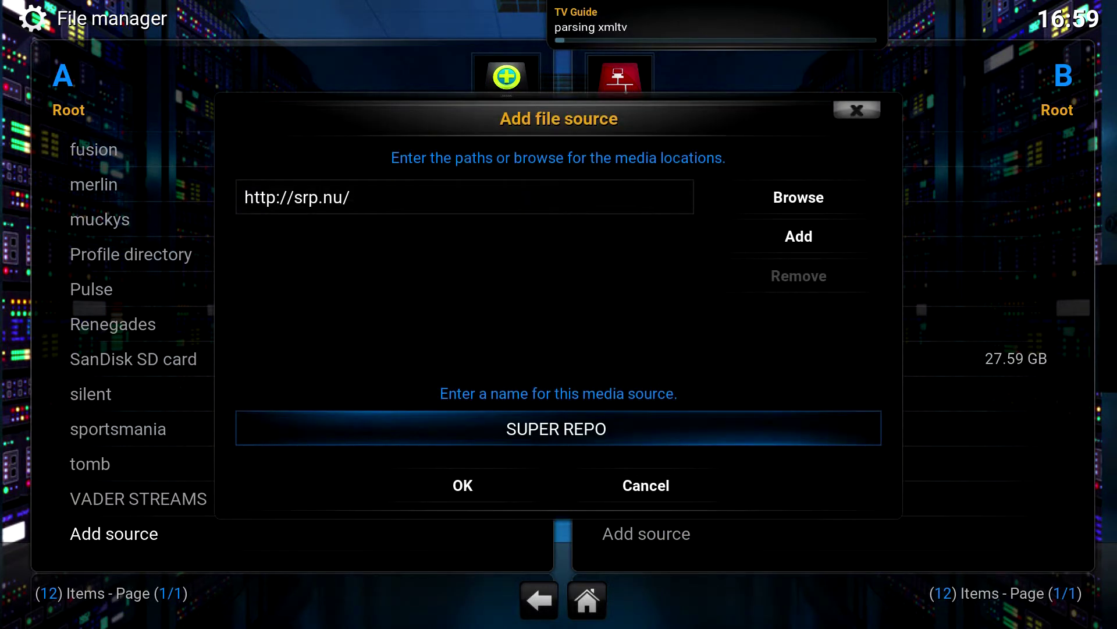
{"action": "key", "text": "Down"}
{"action": "key", "text": "Return"}
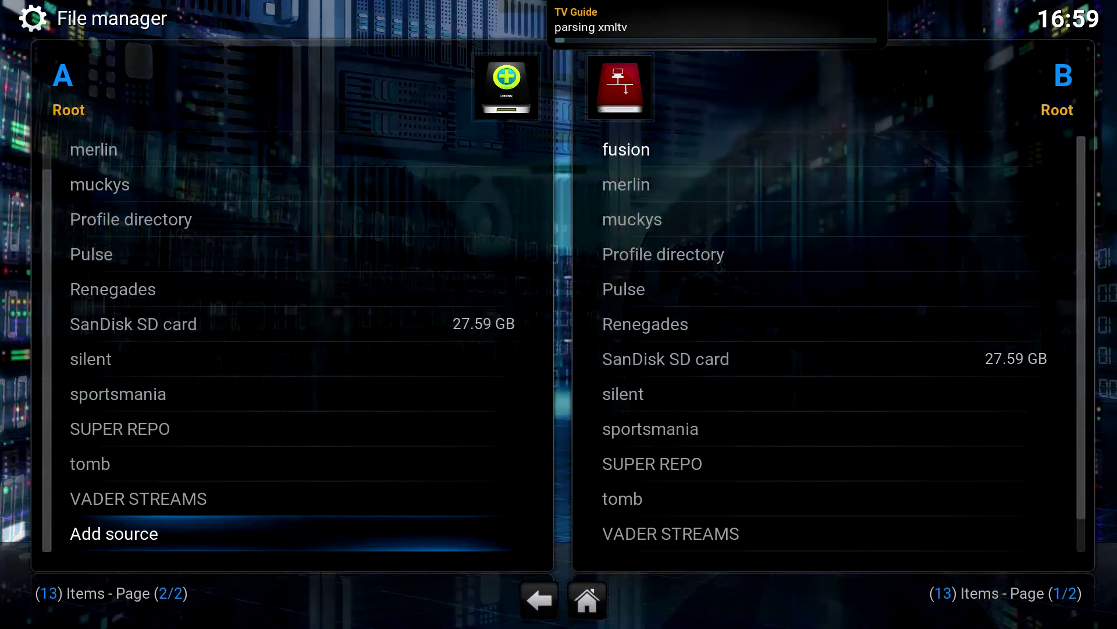
Return to the home screen and open Settings > Add-ons.
{"action": "key", "text": "Escape"}
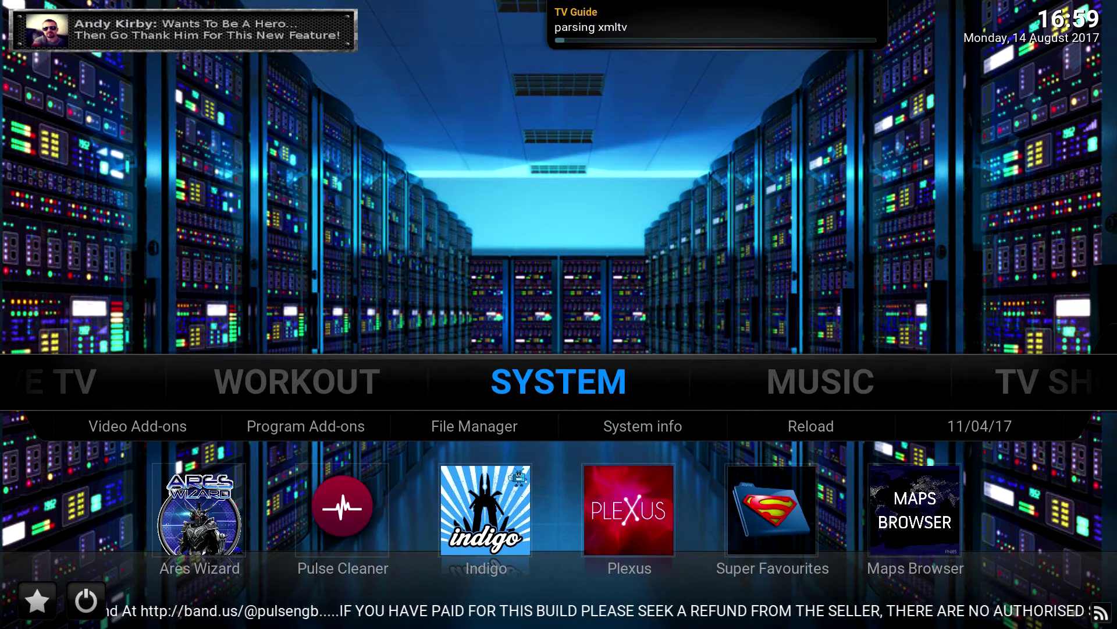
{"action": "key", "text": "Return"}
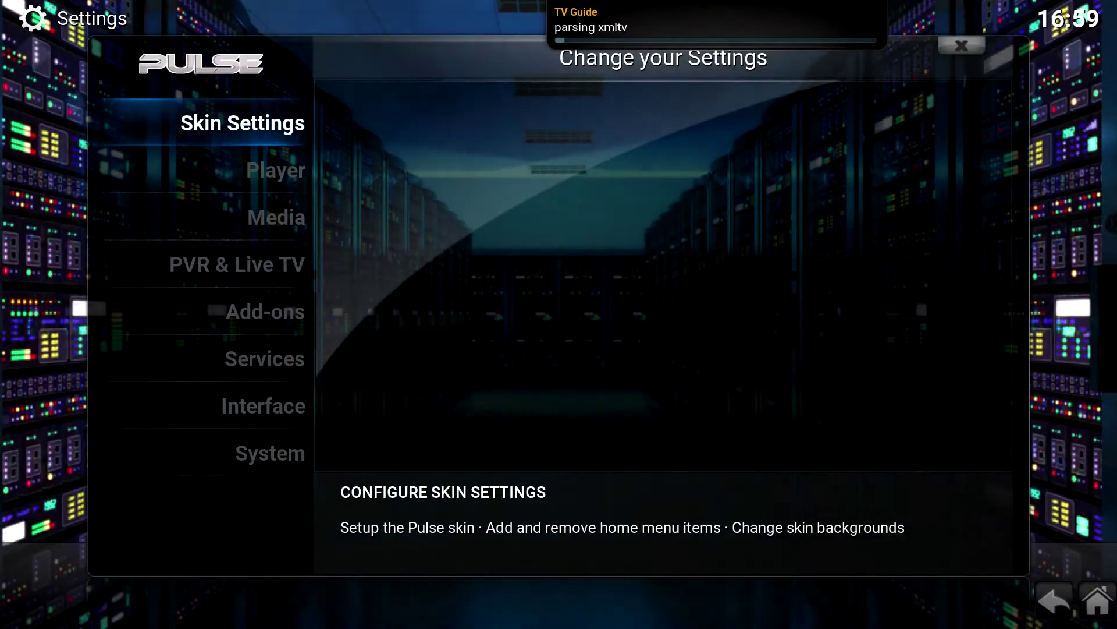
{"action": "key", "text": "Down"}
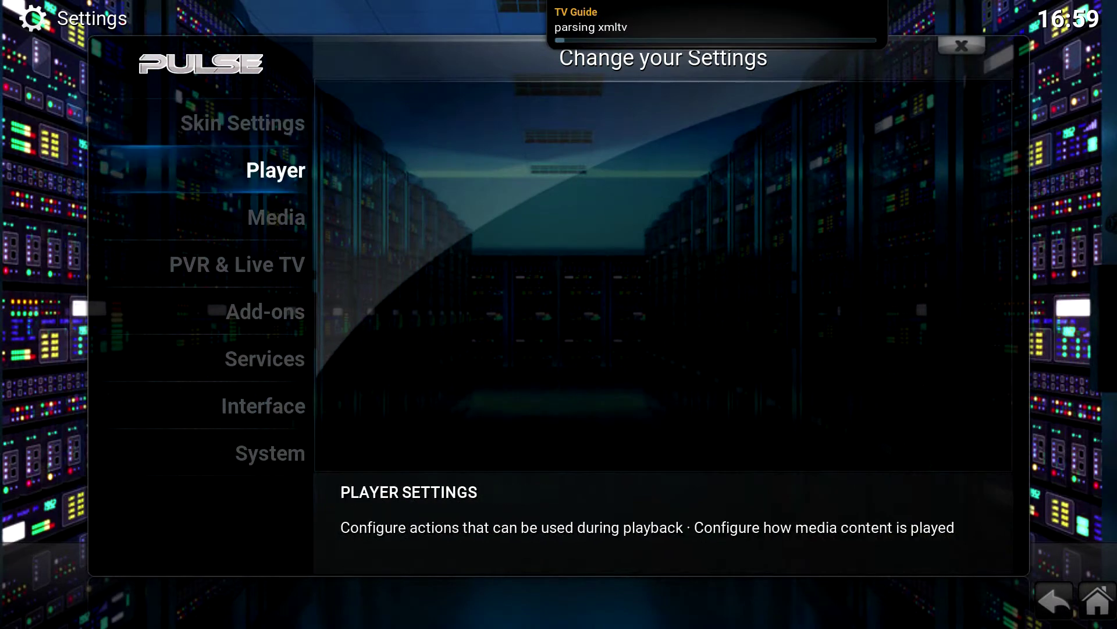
{"action": "key", "text": "Down"}
{"action": "key", "text": "Down"}
{"action": "key", "text": "Down"}
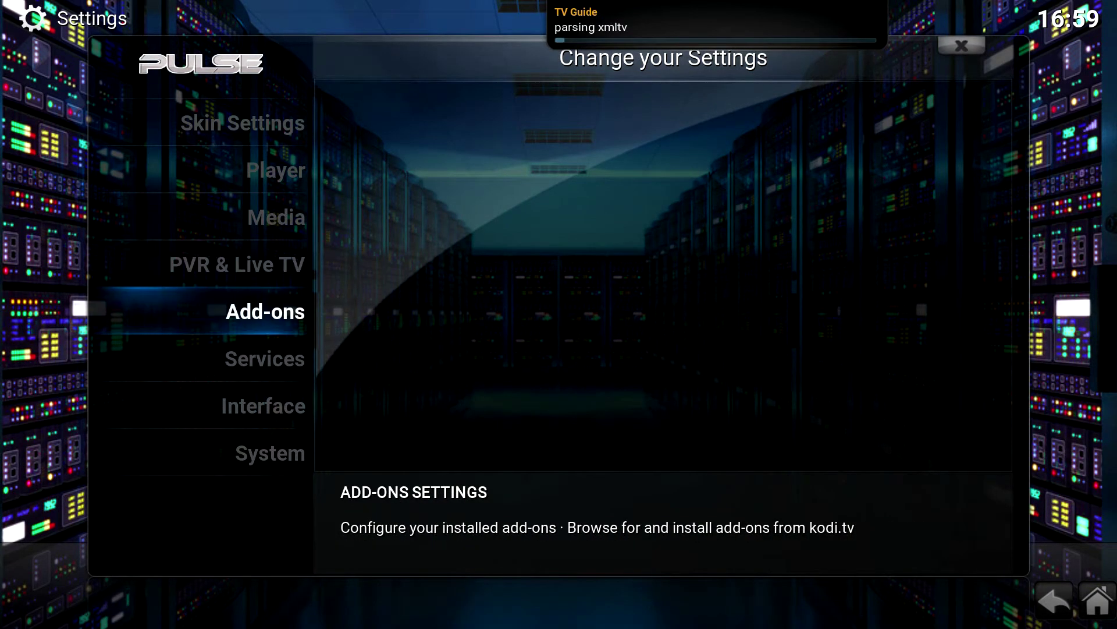
{"action": "key", "text": "Return"}
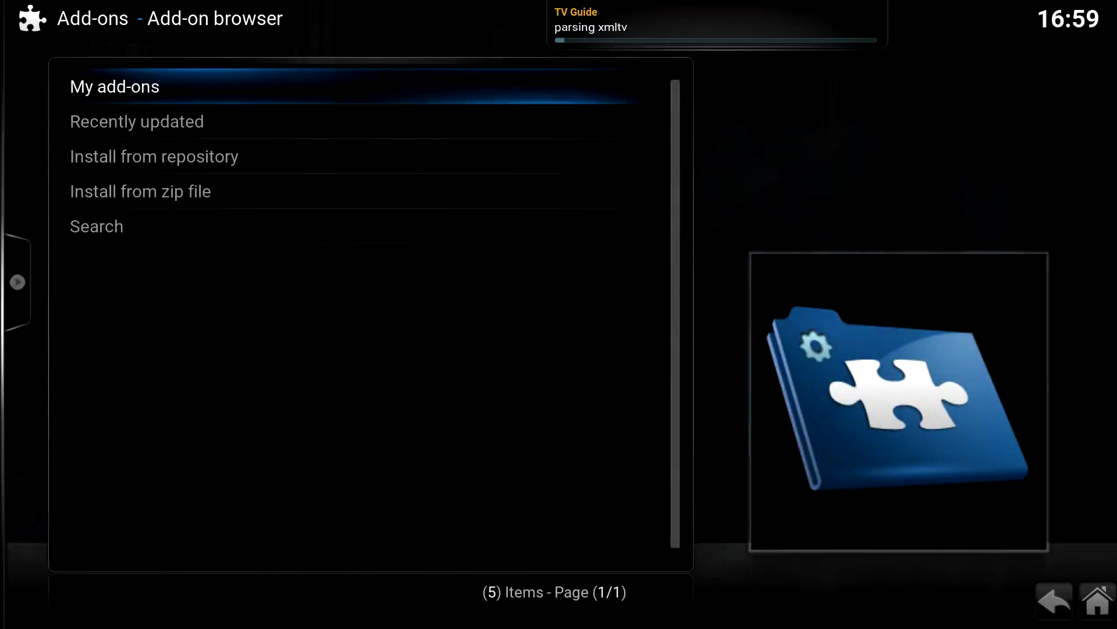
Choose Install from zip file and open the SUPER REPO source.
{"action": "key", "text": "Down"}
{"action": "key", "text": "Down"}
{"action": "key", "text": "Down"}
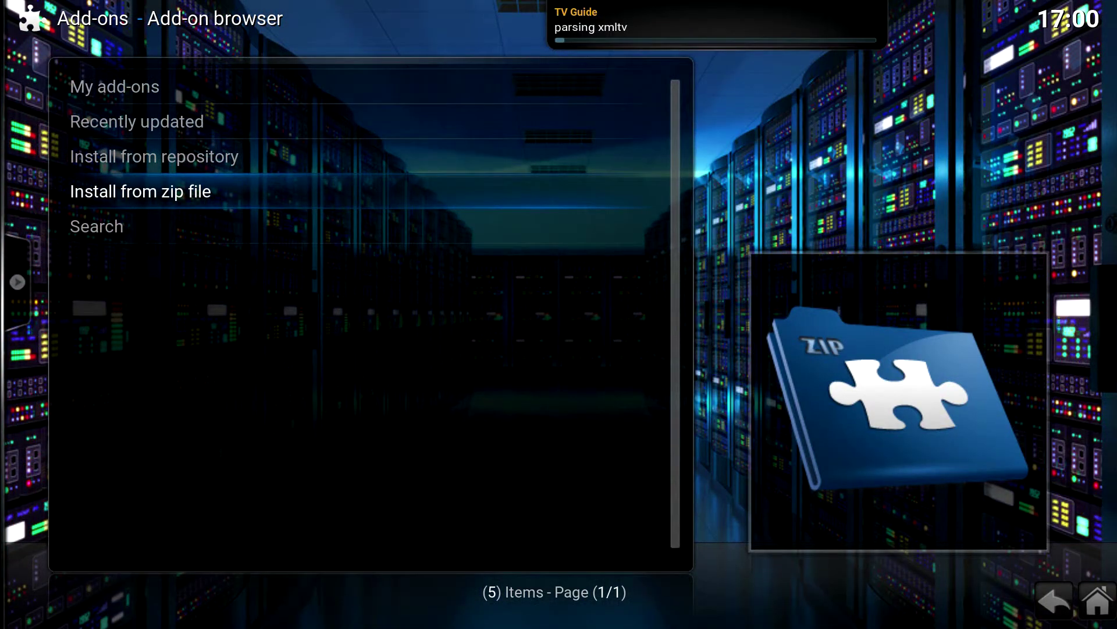
{"action": "key", "text": "Return"}
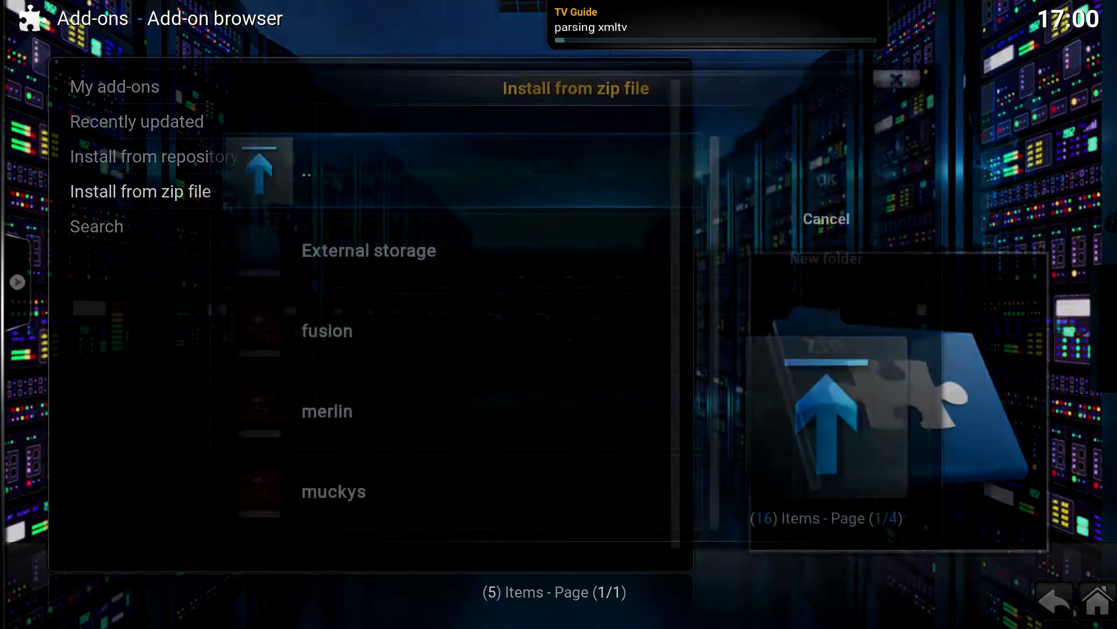
{"action": "key", "text": "Down"}
{"action": "key", "text": "Down"}
{"action": "key", "text": "Down"}
{"action": "key", "text": "Down"}
{"action": "key", "text": "Down"}
{"action": "key", "text": "Down"}
{"action": "key", "text": "Down"}
{"action": "key", "text": "Down"}
{"action": "key", "text": "Down"}
{"action": "key", "text": "Down"}
{"action": "key", "text": "Down"}
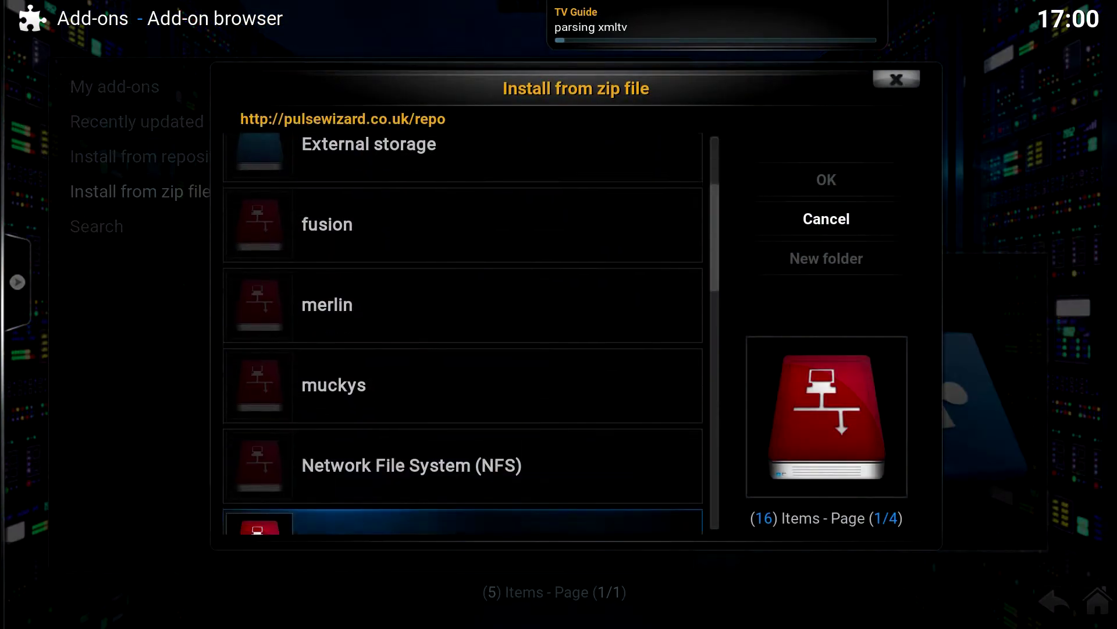
{"action": "key", "text": "Down"}
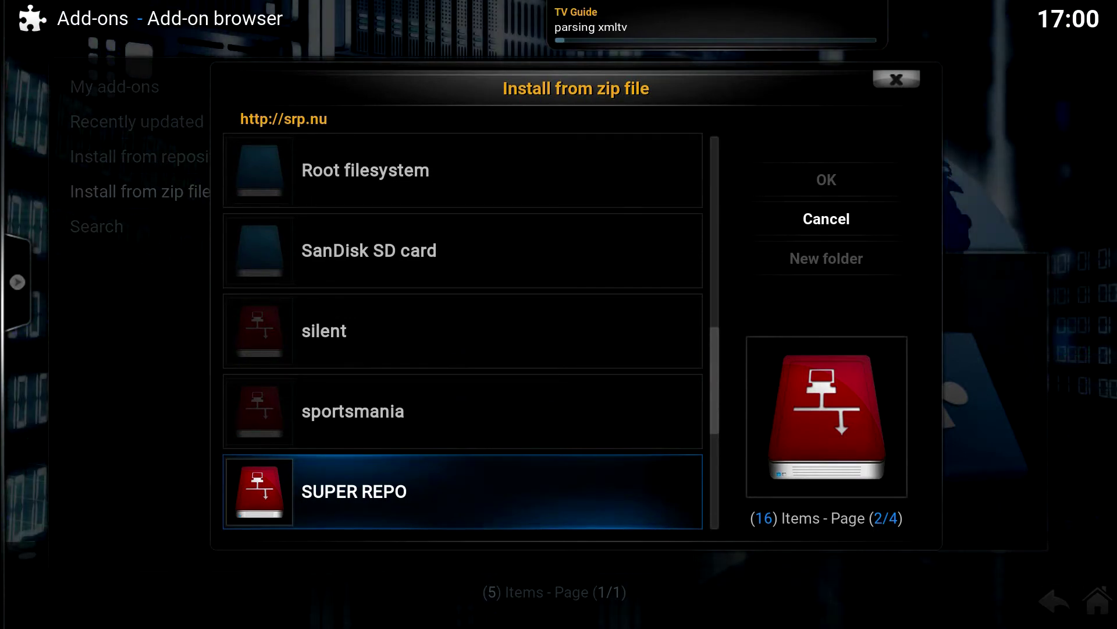
{"action": "key", "text": "Return"}
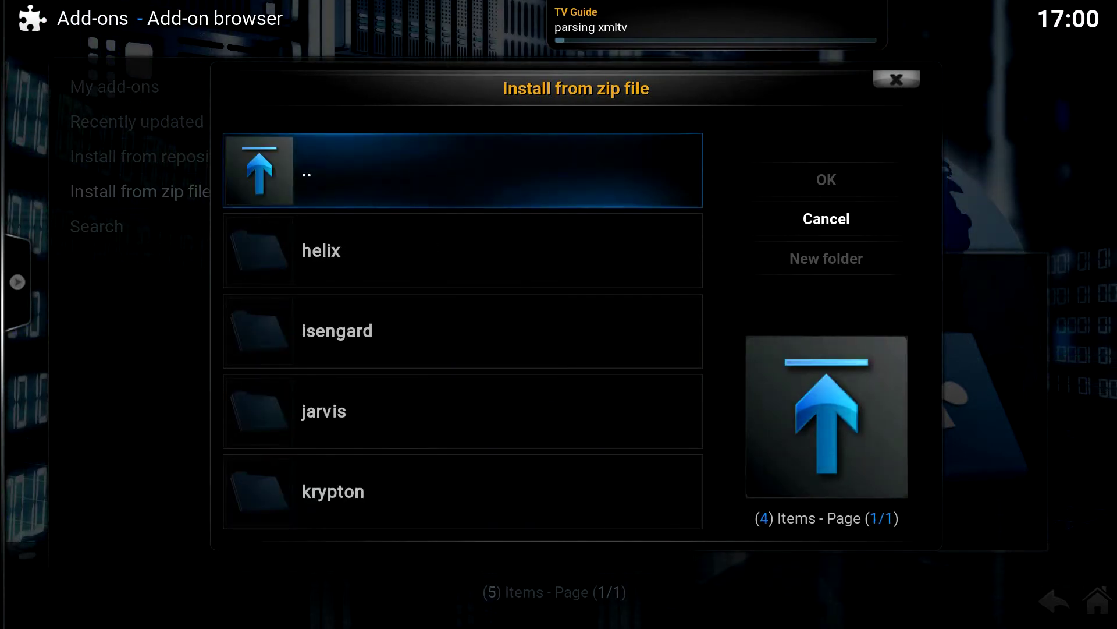
Open the krypton folder inside SUPER REPO.
{"action": "key", "text": "Down"}
{"action": "key", "text": "Down"}
{"action": "key", "text": "Down"}
{"action": "key", "text": "Down"}
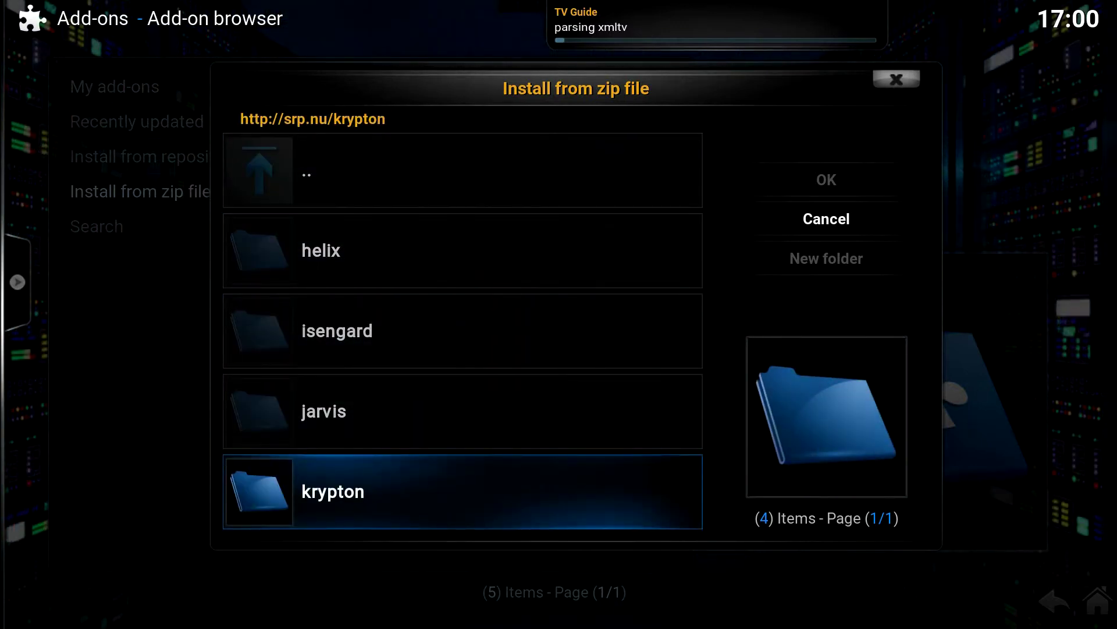
{"action": "key", "text": "Up"}
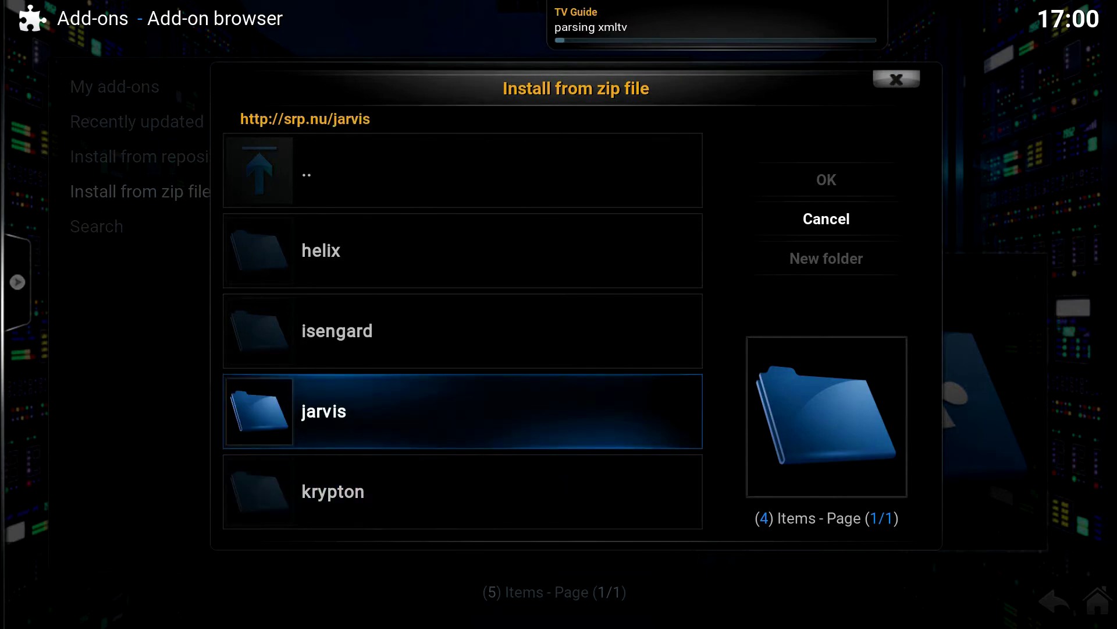
{"action": "key", "text": "Down"}
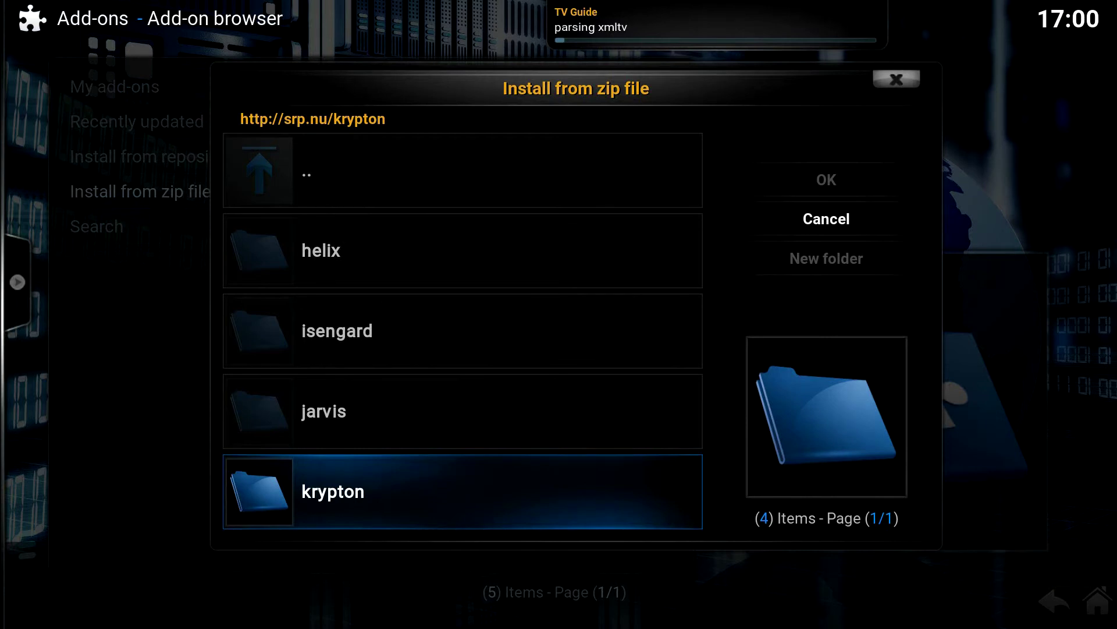
{"action": "key", "text": "Down"}
{"action": "key", "text": "Up"}
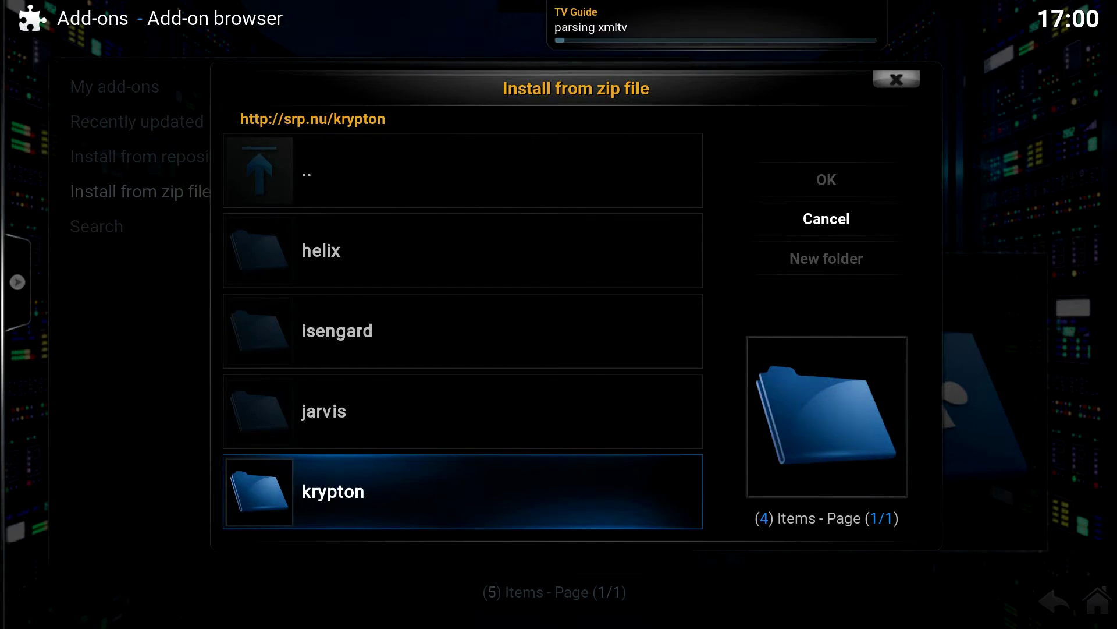
{"action": "key", "text": "Down"}
{"action": "key", "text": "Return"}
Open the all folder and select superrepo.kodi.krypton.all-0.7.04.zip.
{"action": "key", "text": "Down"}
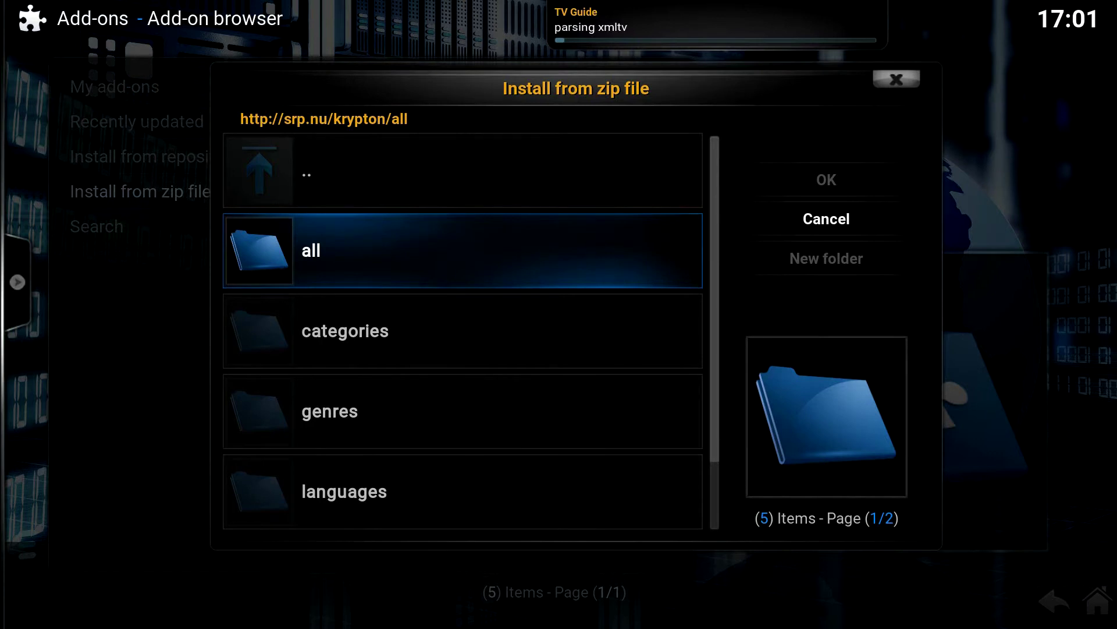
{"action": "key", "text": "Down"}
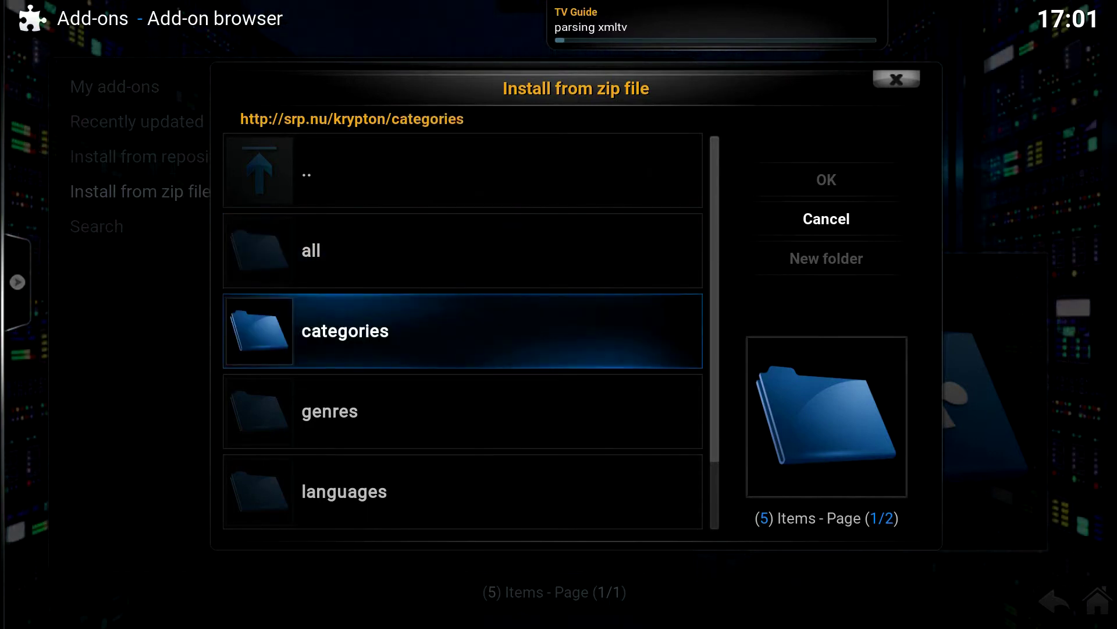
{"action": "key", "text": "Down"}
{"action": "key", "text": "Down"}
{"action": "key", "text": "Up"}
{"action": "key", "text": "Up"}
{"action": "key", "text": "Up"}
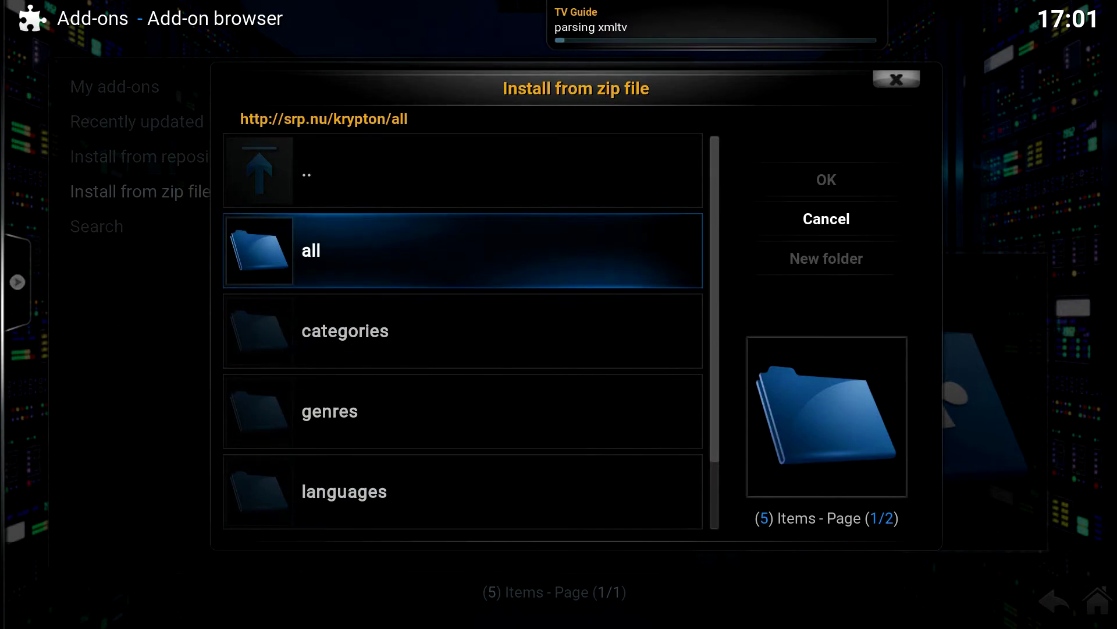
{"action": "key", "text": "Return"}
{"action": "key", "text": "Down"}
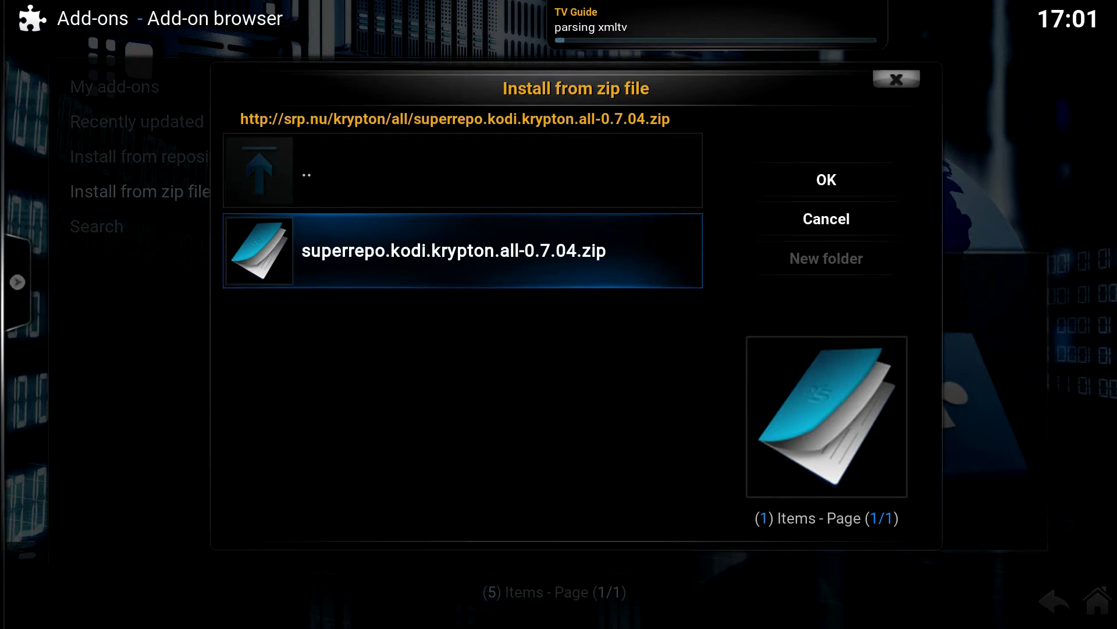
Install the SuperRepo zip and go to Install from repository.
{"action": "key", "text": "Return"}
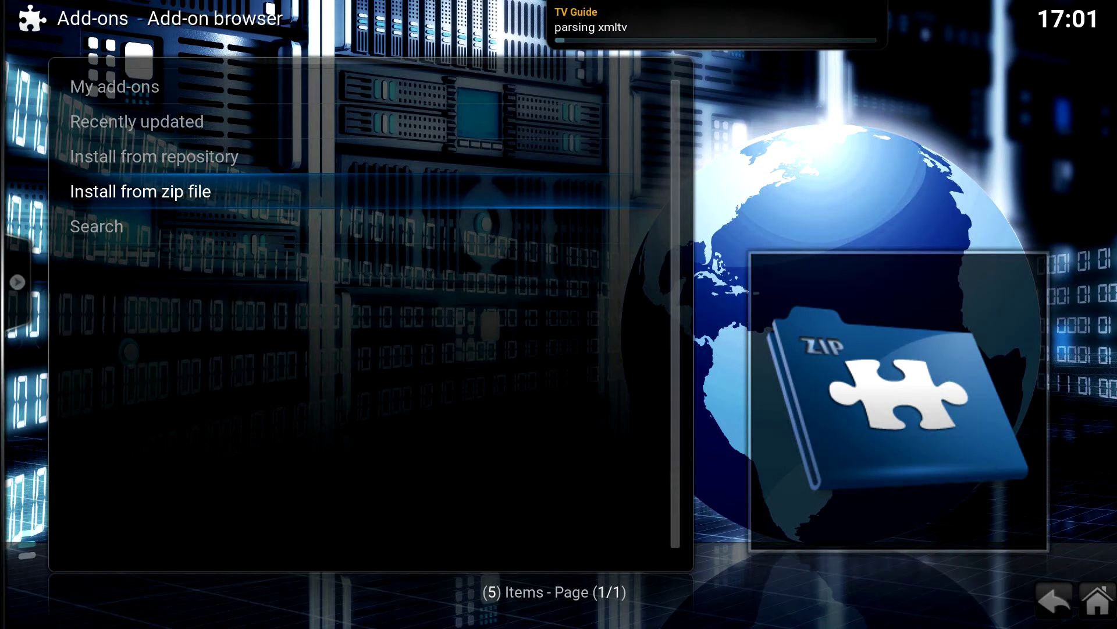
{"action": "left_click", "coordinate": [154, 156]}
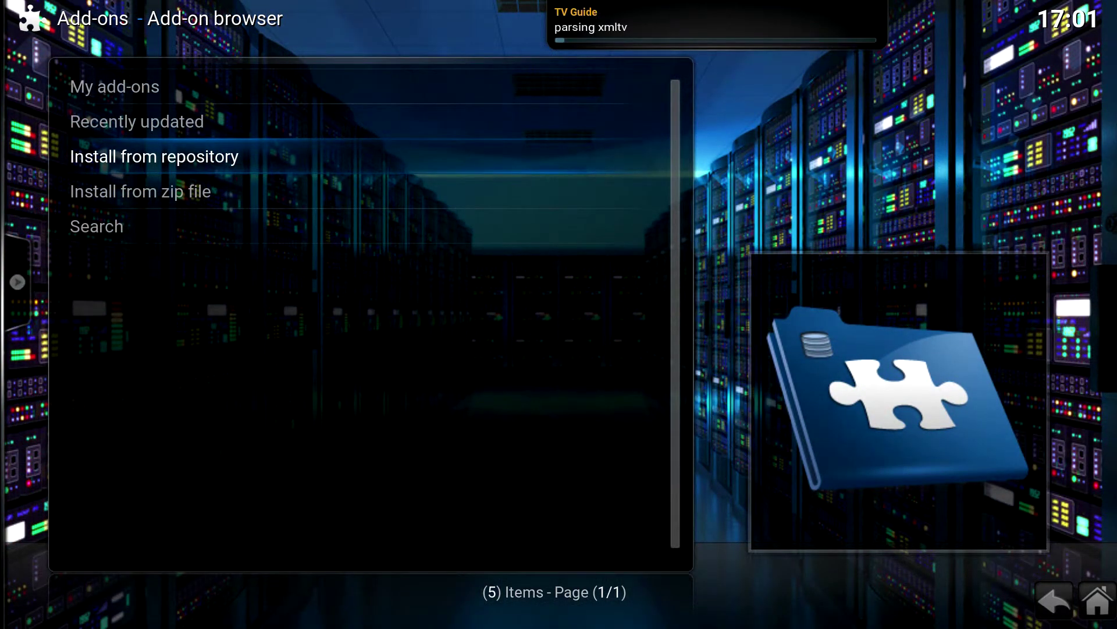
{"action": "key", "text": "Return"}
Open the SuperRepo All [Krypton][v7] repository from the repository list.
{"action": "key", "text": "Down"}
{"action": "key", "text": "Down"}
{"action": "key", "text": "Down"}
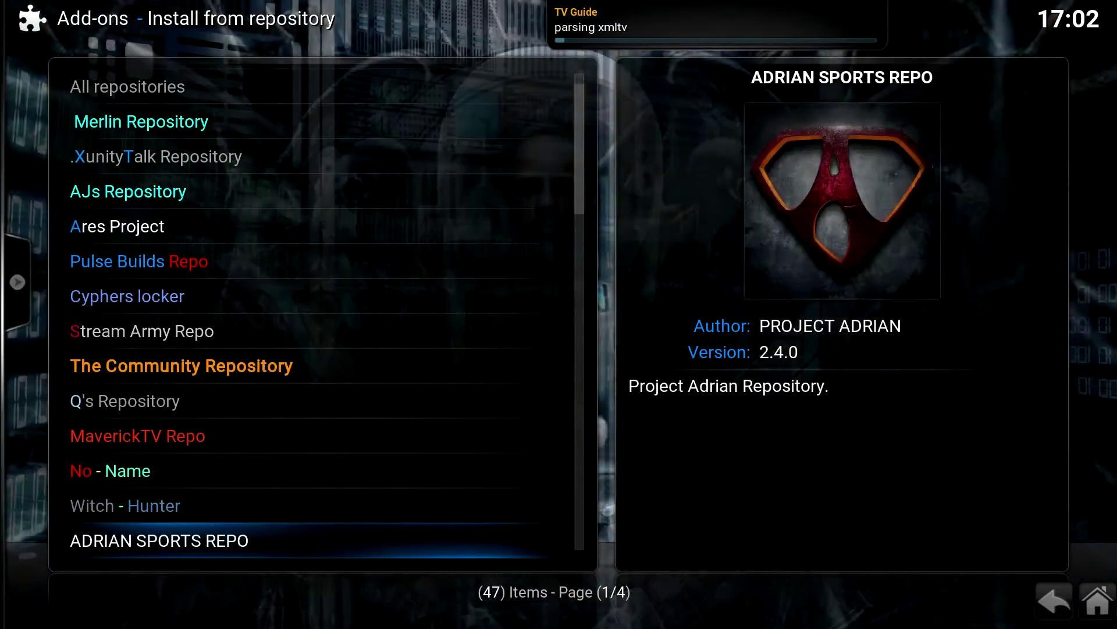
{"action": "key", "text": "Down"}
{"action": "key", "text": "Down"}
{"action": "key", "text": "Down"}
{"action": "key", "text": "Down"}
{"action": "key", "text": "Down"}
{"action": "key", "text": "Down"}
{"action": "key", "text": "Down"}
{"action": "key", "text": "Down"}
{"action": "key", "text": "Down"}
{"action": "key", "text": "Down"}
{"action": "key", "text": "Down"}
{"action": "key", "text": "Down"}
{"action": "key", "text": "Down"}
{"action": "key", "text": "Down"}
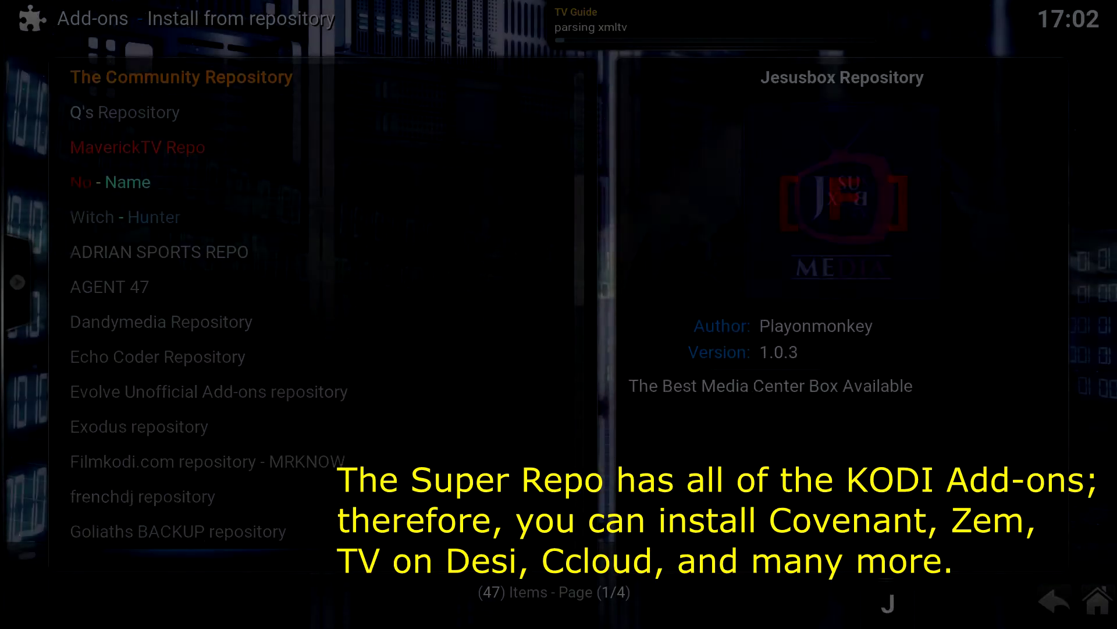
{"action": "key", "text": "Down"}
{"action": "key", "text": "Down"}
{"action": "key", "text": "Down"}
{"action": "key", "text": "Down"}
{"action": "key", "text": "Down"}
{"action": "key", "text": "Down"}
{"action": "key", "text": "Down"}
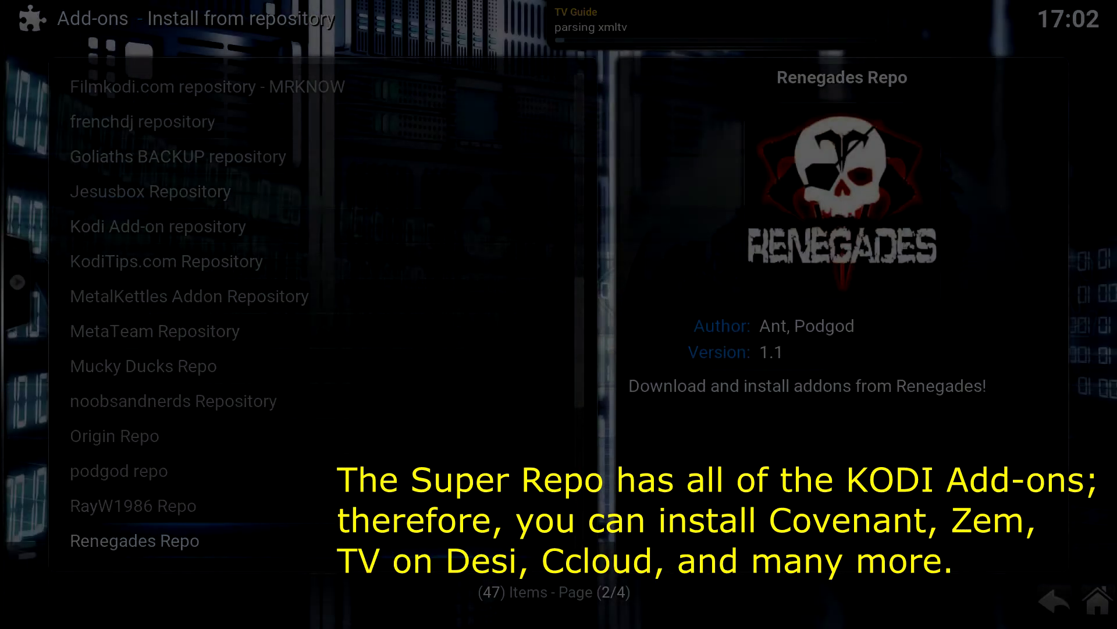
{"action": "key", "text": "Down"}
{"action": "key", "text": "Down"}
{"action": "key", "text": "Down"}
{"action": "key", "text": "Up"}
{"action": "key", "text": "Up"}
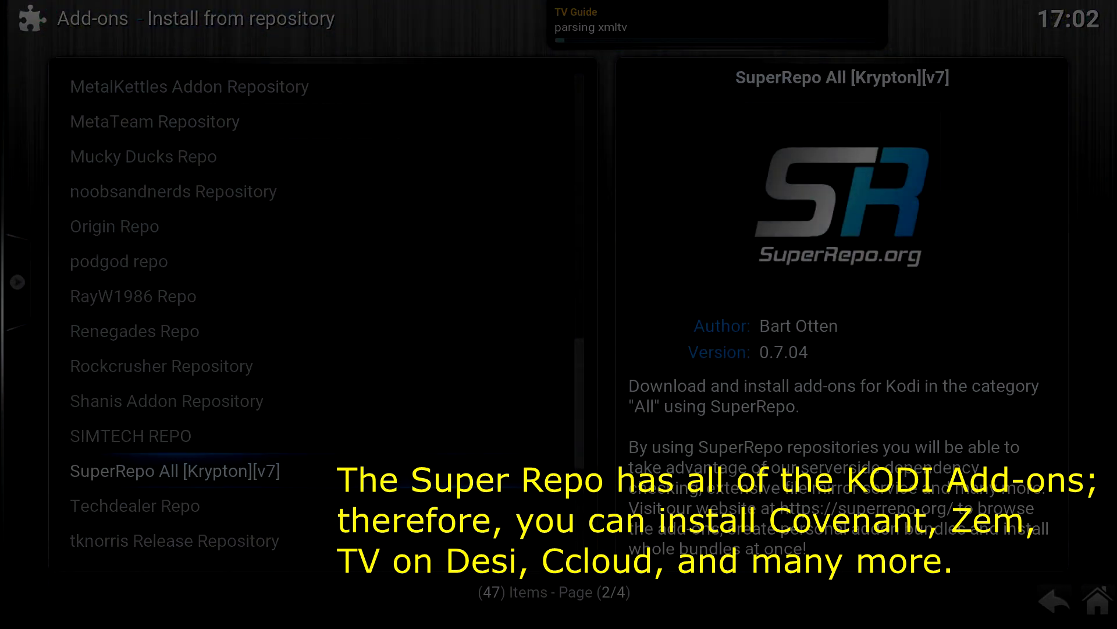
{"action": "key", "text": "Return"}
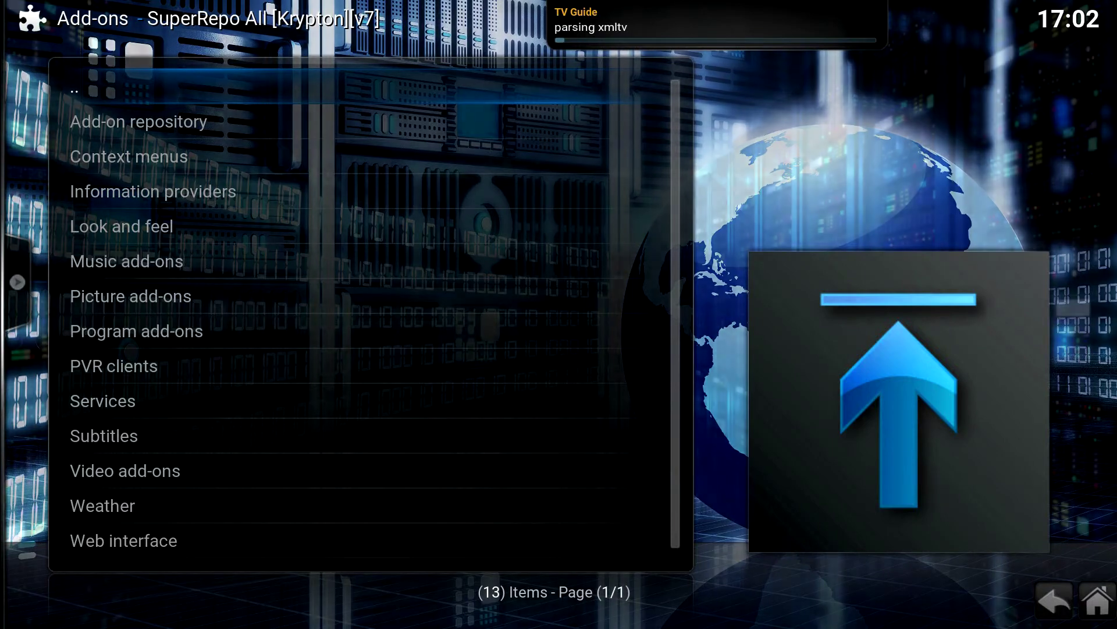
Open the Video add-ons category listing 1877 add-ons in SuperRepo All [Krypton][v7].
{"action": "key", "text": "Down"}
{"action": "key", "text": "Down"}
{"action": "key", "text": "Down"}
{"action": "key", "text": "Down"}
{"action": "key", "text": "Down"}
{"action": "key", "text": "Down"}
{"action": "key", "text": "Down"}
{"action": "key", "text": "Down"}
{"action": "key", "text": "Down"}
{"action": "key", "text": "Down"}
{"action": "key", "text": "Down"}
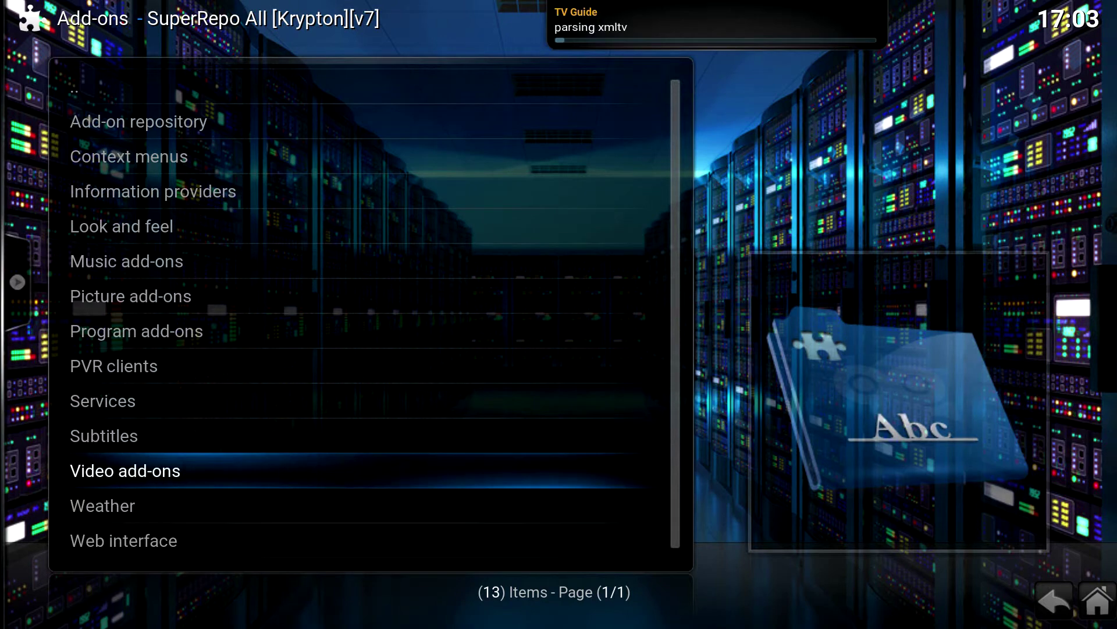
{"action": "key", "text": "Return"}
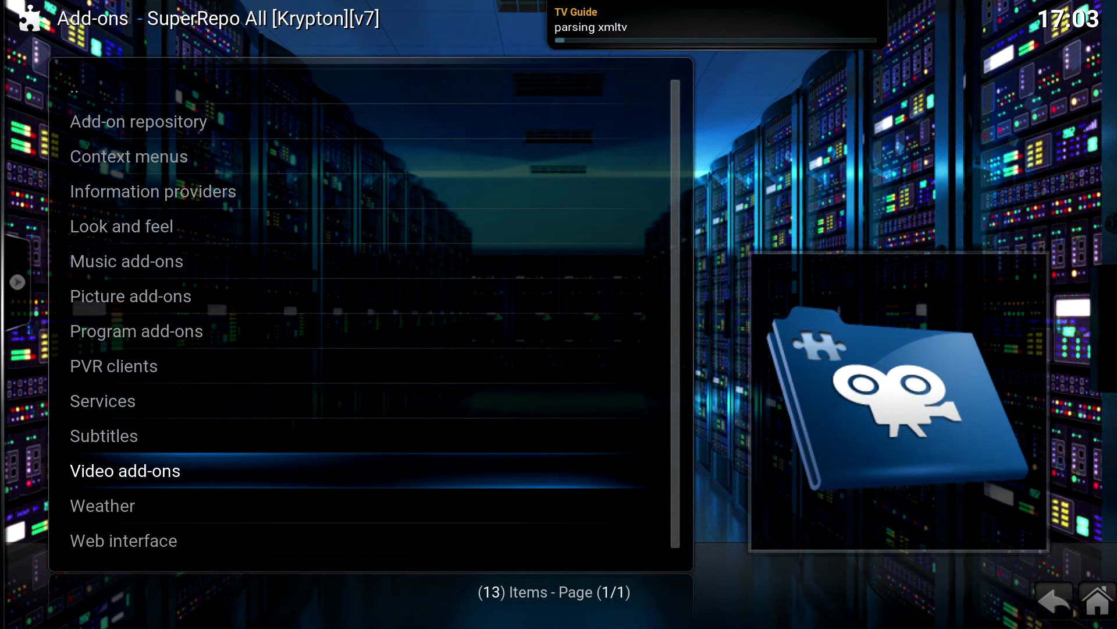
{"action": "key", "text": "Return"}
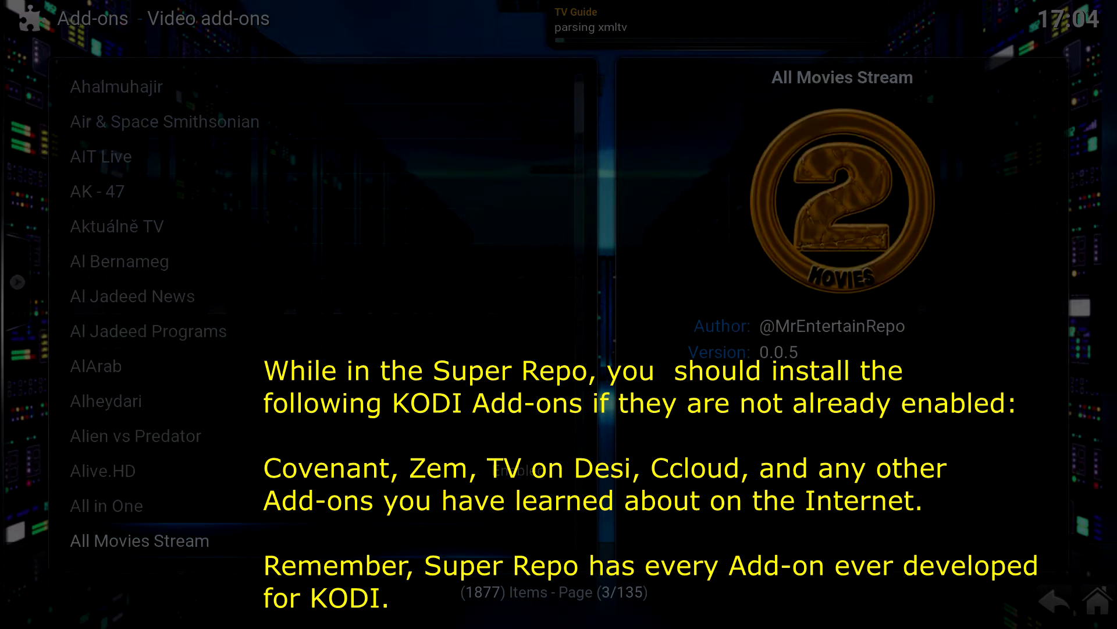
Scroll the video add-ons alphabetically and stop on the enabled cCloud TV 1.5.6.
{"action": "key", "text": "Down"}
{"action": "key", "text": "Down"}
{"action": "key", "text": "Down"}
{"action": "key", "text": "Down"}
{"action": "key", "text": "Down"}
{"action": "key", "text": "Down"}
{"action": "key", "text": "Down"}
{"action": "key", "text": "Down"}
{"action": "key", "text": "Down"}
{"action": "key", "text": "Down"}
{"action": "key", "text": "Down"}
{"action": "key", "text": "Down"}
{"action": "key", "text": "Down"}
{"action": "key", "text": "Down"}
{"action": "key", "text": "Down"}
{"action": "key", "text": "Down"}
{"action": "key", "text": "Down"}
{"action": "key", "text": "Down"}
{"action": "key", "text": "Down"}
{"action": "key", "text": "Down"}
{"action": "key", "text": "Down"}
{"action": "key", "text": "Down"}
{"action": "key", "text": "Down"}
{"action": "key", "text": "Down"}
{"action": "key", "text": "Down"}
{"action": "key", "text": "Down"}
{"action": "key", "text": "Down"}
{"action": "key", "text": "Down"}
{"action": "key", "text": "Down"}
{"action": "key", "text": "Down"}
{"action": "key", "text": "Down"}
{"action": "key", "text": "Down"}
{"action": "key", "text": "Down"}
{"action": "key", "text": "Down"}
{"action": "key", "text": "Down"}
{"action": "key", "text": "Down"}
{"action": "key", "text": "Down"}
{"action": "key", "text": "Down"}
{"action": "key", "text": "Down"}
{"action": "key", "text": "Down"}
{"action": "key", "text": "Down"}
{"action": "key", "text": "Down"}
{"action": "key", "text": "Down"}
{"action": "key", "text": "Down"}
{"action": "key", "text": "Down"}
{"action": "key", "text": "Down"}
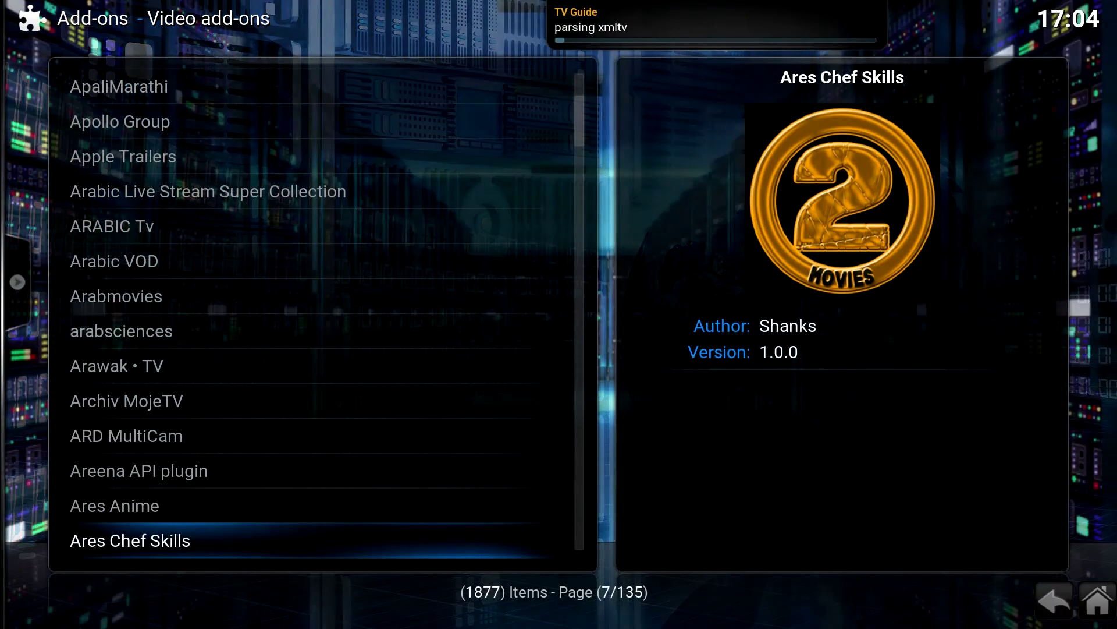
{"action": "key", "text": "Down"}
{"action": "key", "text": "Down"}
{"action": "key", "text": "Down"}
{"action": "key", "text": "Down"}
{"action": "key", "text": "Down"}
{"action": "key", "text": "Down"}
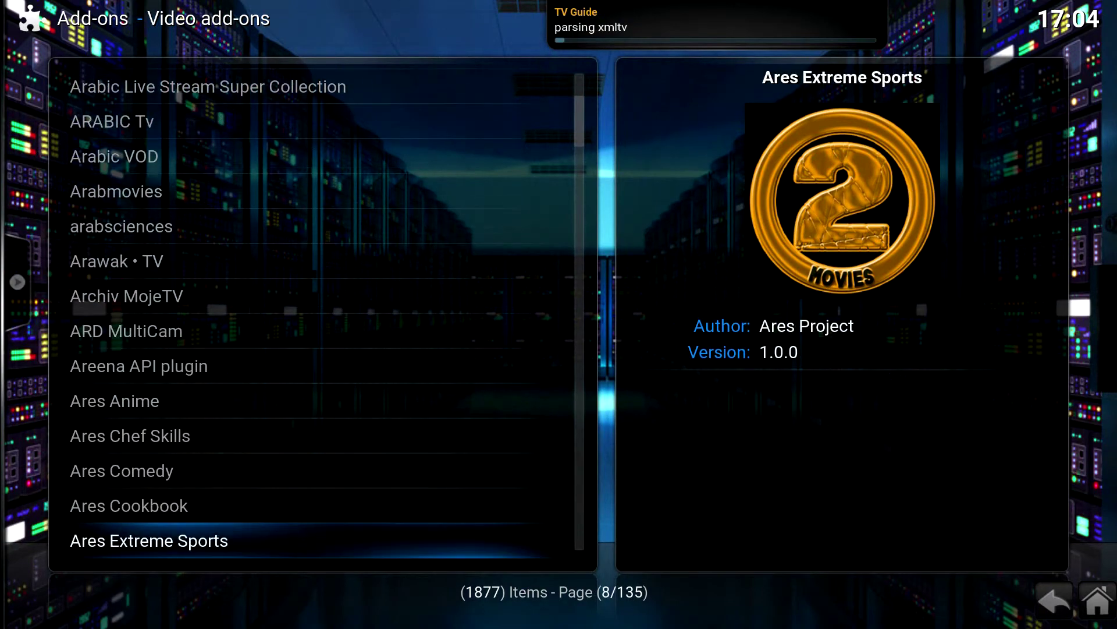
{"action": "key", "text": "Down"}
{"action": "key", "text": "Down"}
{"action": "key", "text": "Down"}
{"action": "key", "text": "Down"}
{"action": "key", "text": "Down"}
{"action": "key", "text": "Down"}
{"action": "key", "text": "Down"}
{"action": "key", "text": "Down"}
{"action": "key", "text": "Down"}
{"action": "key", "text": "Down"}
{"action": "key", "text": "Down"}
{"action": "key", "text": "Down"}
{"action": "key", "text": "Down"}
{"action": "key", "text": "Down"}
{"action": "key", "text": "Down"}
{"action": "key", "text": "Down"}
{"action": "key", "text": "Down"}
{"action": "key", "text": "Down"}
{"action": "key", "text": "Down"}
{"action": "key", "text": "Down"}
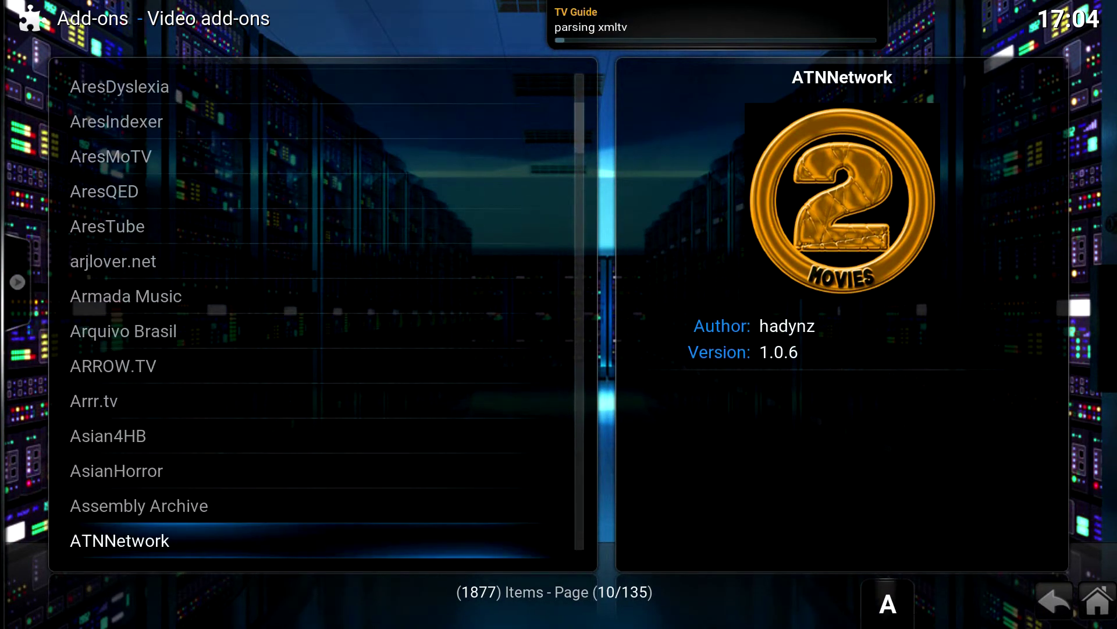
{"action": "key", "text": "Down"}
{"action": "key", "text": "Down"}
{"action": "key", "text": "Down"}
{"action": "key", "text": "Down"}
{"action": "key", "text": "Down"}
{"action": "key", "text": "Down"}
{"action": "key", "text": "Down"}
{"action": "key", "text": "Down"}
{"action": "key", "text": "Down"}
{"action": "key", "text": "Down"}
{"action": "key", "text": "Down"}
{"action": "key", "text": "Down"}
{"action": "key", "text": "Down"}
{"action": "key", "text": "Down"}
{"action": "key", "text": "Down"}
{"action": "key", "text": "Down"}
{"action": "key", "text": "Down"}
{"action": "key", "text": "Down"}
{"action": "key", "text": "Down"}
{"action": "key", "text": "Down"}
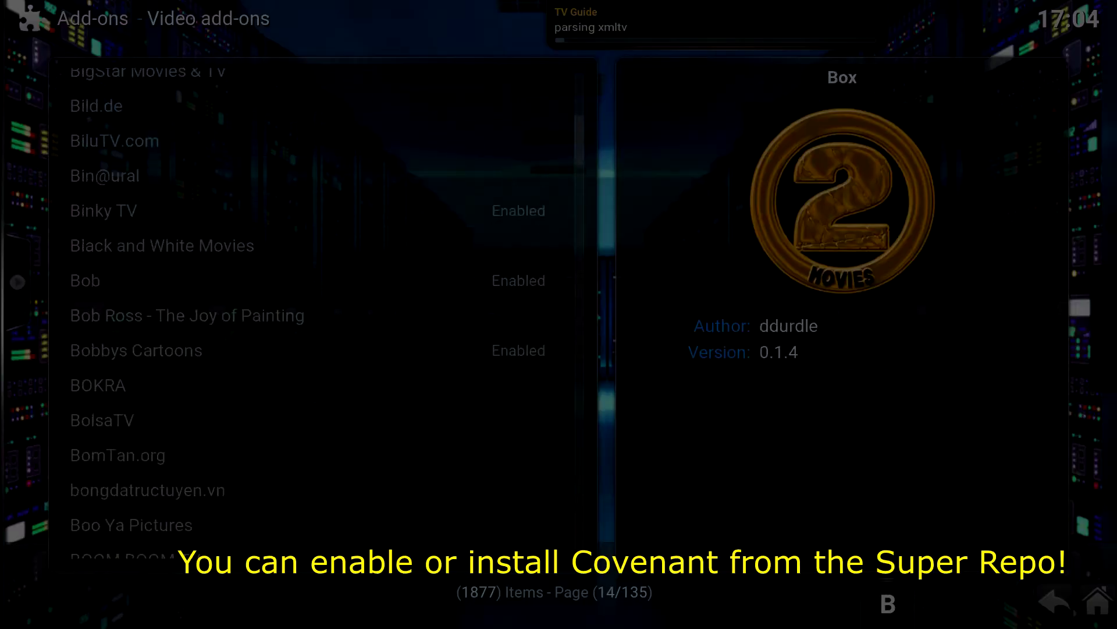
{"action": "key", "text": "Down"}
{"action": "key", "text": "Down"}
{"action": "key", "text": "Down"}
{"action": "key", "text": "Down"}
{"action": "key", "text": "Down"}
{"action": "key", "text": "Down"}
{"action": "key", "text": "Down"}
{"action": "key", "text": "Down"}
{"action": "key", "text": "Down"}
{"action": "key", "text": "Down"}
{"action": "key", "text": "Down"}
{"action": "key", "text": "Down"}
{"action": "key", "text": "Down"}
{"action": "key", "text": "Down"}
{"action": "key", "text": "Down"}
{"action": "key", "text": "Down"}
{"action": "key", "text": "Down"}
{"action": "key", "text": "Down"}
{"action": "key", "text": "Down"}
{"action": "key", "text": "Down"}
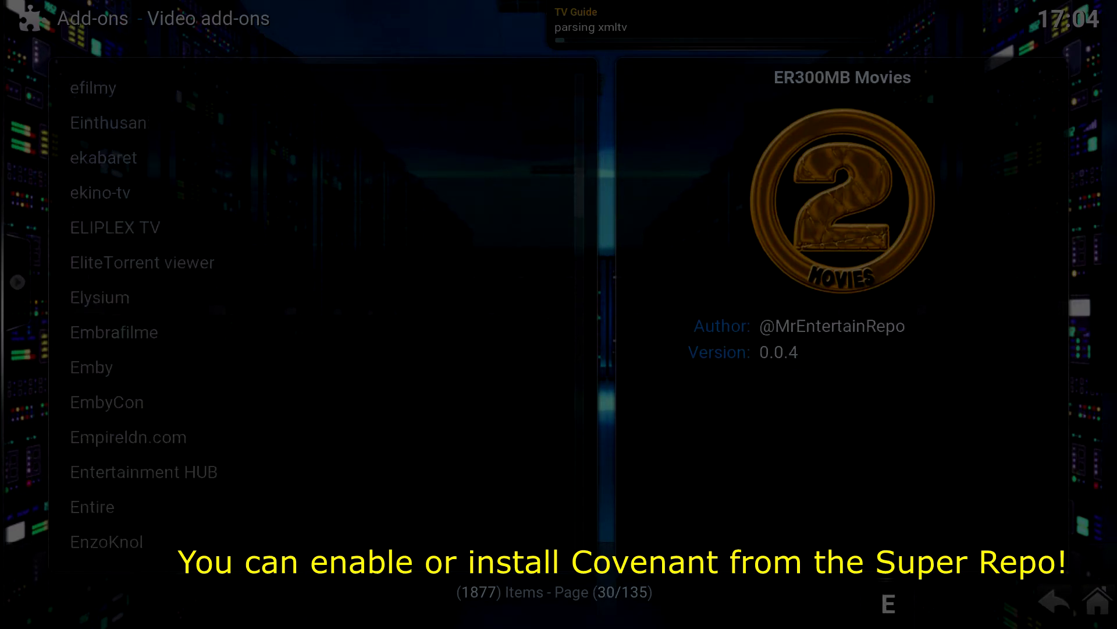
{"action": "key", "text": "Down"}
{"action": "key", "text": "Down"}
{"action": "key", "text": "Down"}
{"action": "key", "text": "Down"}
{"action": "key", "text": "Down"}
{"action": "key", "text": "Down"}
{"action": "key", "text": "Down"}
{"action": "key", "text": "Down"}
{"action": "key", "text": "Down"}
{"action": "key", "text": "Down"}
{"action": "key", "text": "Down"}
{"action": "key", "text": "Down"}
{"action": "key", "text": "Down"}
{"action": "key", "text": "Down"}
{"action": "key", "text": "Down"}
{"action": "key", "text": "Down"}
{"action": "key", "text": "Down"}
{"action": "key", "text": "Down"}
{"action": "key", "text": "Down"}
{"action": "key", "text": "Down"}
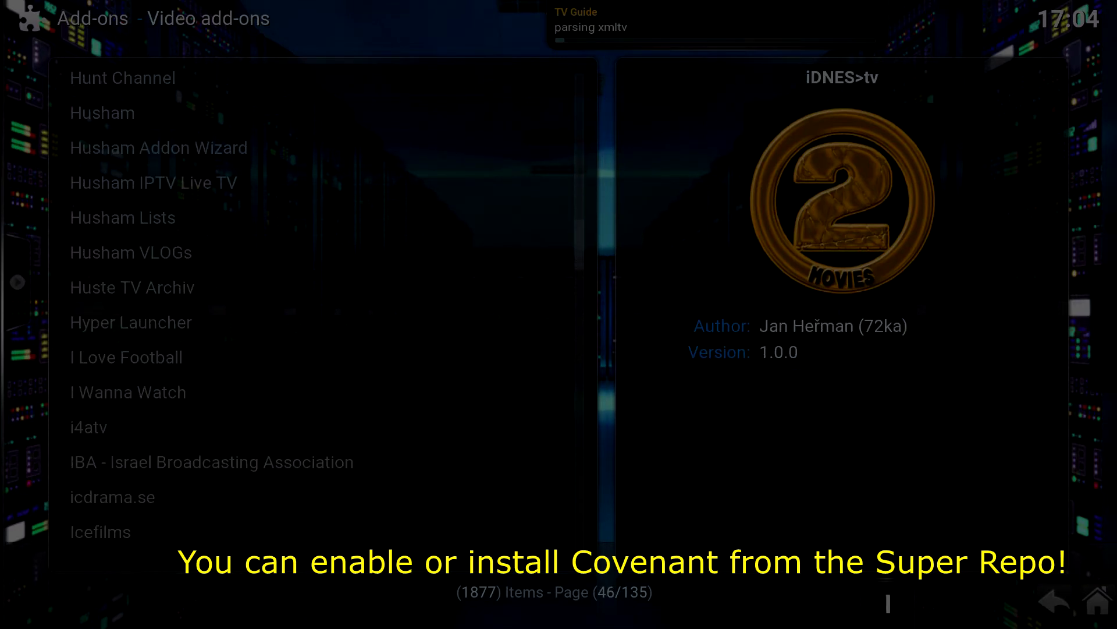
{"action": "key", "text": "Up"}
{"action": "key", "text": "Up"}
{"action": "key", "text": "Up"}
{"action": "key", "text": "Up"}
{"action": "key", "text": "Up"}
{"action": "key", "text": "Up"}
{"action": "key", "text": "Up"}
{"action": "key", "text": "Up"}
{"action": "key", "text": "Up"}
{"action": "key", "text": "Up"}
{"action": "key", "text": "Up"}
{"action": "key", "text": "Up"}
{"action": "key", "text": "Up"}
{"action": "key", "text": "Up"}
{"action": "key", "text": "Up"}
{"action": "key", "text": "Up"}
{"action": "key", "text": "Up"}
{"action": "key", "text": "Up"}
{"action": "key", "text": "Up"}
{"action": "key", "text": "Up"}
{"action": "key", "text": "Up"}
{"action": "key", "text": "Up"}
{"action": "key", "text": "Up"}
{"action": "key", "text": "Up"}
{"action": "key", "text": "Up"}
{"action": "key", "text": "Up"}
{"action": "key", "text": "Up"}
{"action": "key", "text": "Up"}
{"action": "key", "text": "Up"}
{"action": "key", "text": "Up"}
{"action": "key", "text": "Up"}
{"action": "key", "text": "Up"}
{"action": "key", "text": "Up"}
{"action": "key", "text": "Up"}
{"action": "key", "text": "Up"}
{"action": "key", "text": "Up"}
{"action": "key", "text": "Up"}
{"action": "key", "text": "Up"}
{"action": "key", "text": "Up"}
{"action": "key", "text": "Up"}
{"action": "key", "text": "Up"}
{"action": "key", "text": "Up"}
{"action": "key", "text": "Up"}
{"action": "key", "text": "Up"}
{"action": "key", "text": "Up"}
{"action": "key", "text": "Up"}
{"action": "key", "text": "Up"}
{"action": "key", "text": "Up"}
{"action": "key", "text": "Up"}
{"action": "key", "text": "Up"}
{"action": "key", "text": "Up"}
{"action": "key", "text": "Up"}
{"action": "key", "text": "Up"}
{"action": "key", "text": "Up"}
{"action": "key", "text": "Up"}
{"action": "key", "text": "Up"}
{"action": "key", "text": "Up"}
{"action": "key", "text": "Up"}
{"action": "key", "text": "Up"}
{"action": "key", "text": "Up"}
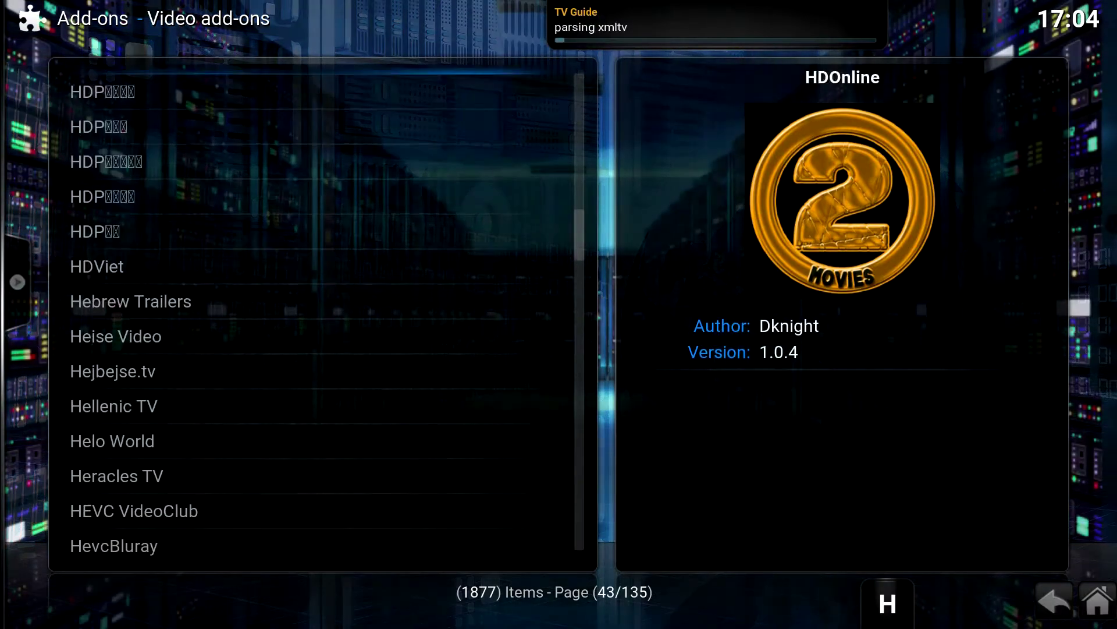
{"action": "key", "text": "Up"}
{"action": "key", "text": "Up"}
{"action": "key", "text": "Up"}
{"action": "key", "text": "Up"}
{"action": "key", "text": "Up"}
{"action": "key", "text": "Up"}
{"action": "key", "text": "Up"}
{"action": "key", "text": "Up"}
{"action": "key", "text": "Up"}
{"action": "key", "text": "Up"}
{"action": "key", "text": "Up"}
{"action": "key", "text": "Up"}
{"action": "key", "text": "Up"}
{"action": "key", "text": "Up"}
{"action": "key", "text": "Up"}
{"action": "key", "text": "Up"}
{"action": "key", "text": "Up"}
{"action": "key", "text": "Up"}
{"action": "key", "text": "Up"}
{"action": "key", "text": "Up"}
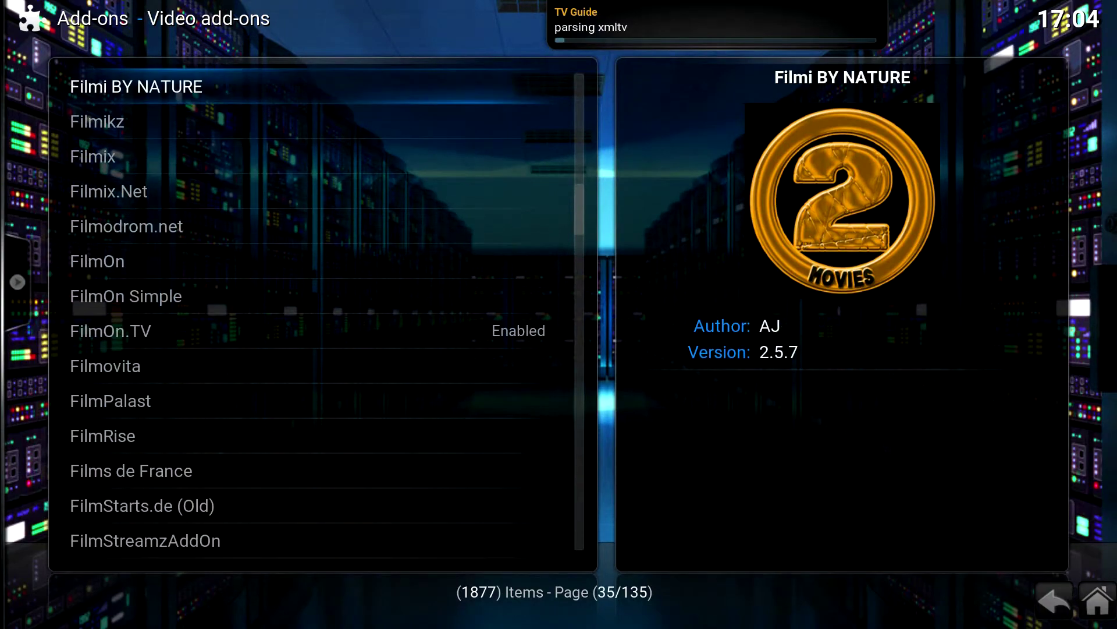
{"action": "key", "text": "Up"}
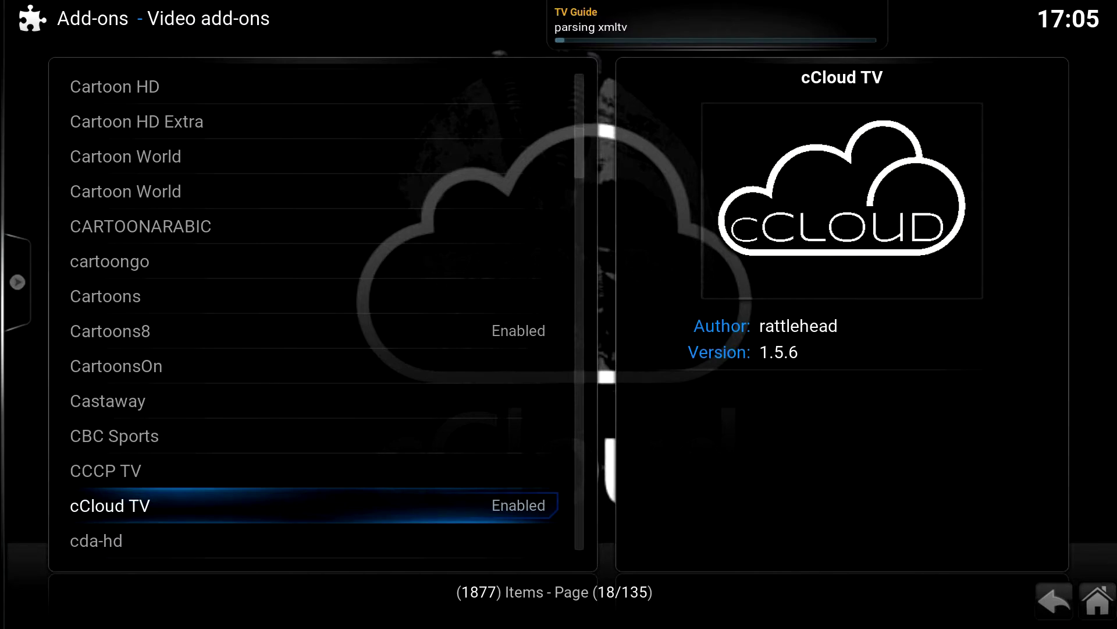
Scroll down from cCloud TV through the list into the S add-ons.
{"action": "key", "text": "Down"}
{"action": "key", "text": "Down"}
{"action": "key", "text": "Down"}
{"action": "key", "text": "Down"}
{"action": "key", "text": "Down"}
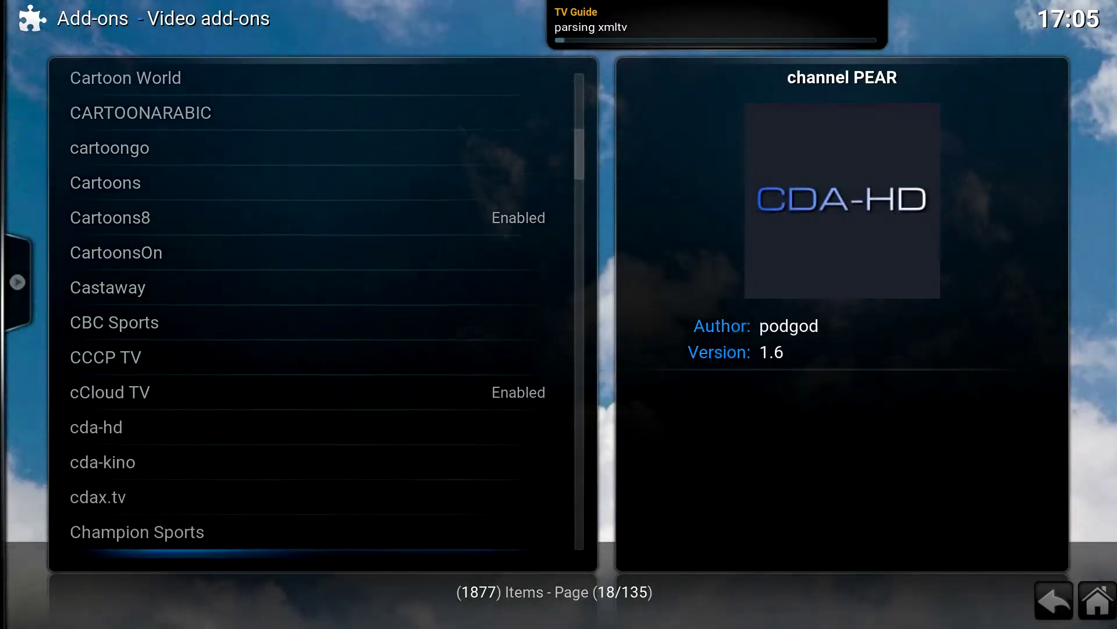
{"action": "key", "text": "Down"}
{"action": "key", "text": "Down"}
{"action": "key", "text": "Down"}
{"action": "key", "text": "Down"}
{"action": "key", "text": "Down"}
{"action": "key", "text": "Down"}
{"action": "key", "text": "Down"}
{"action": "key", "text": "Down"}
{"action": "key", "text": "Down"}
{"action": "key", "text": "Down"}
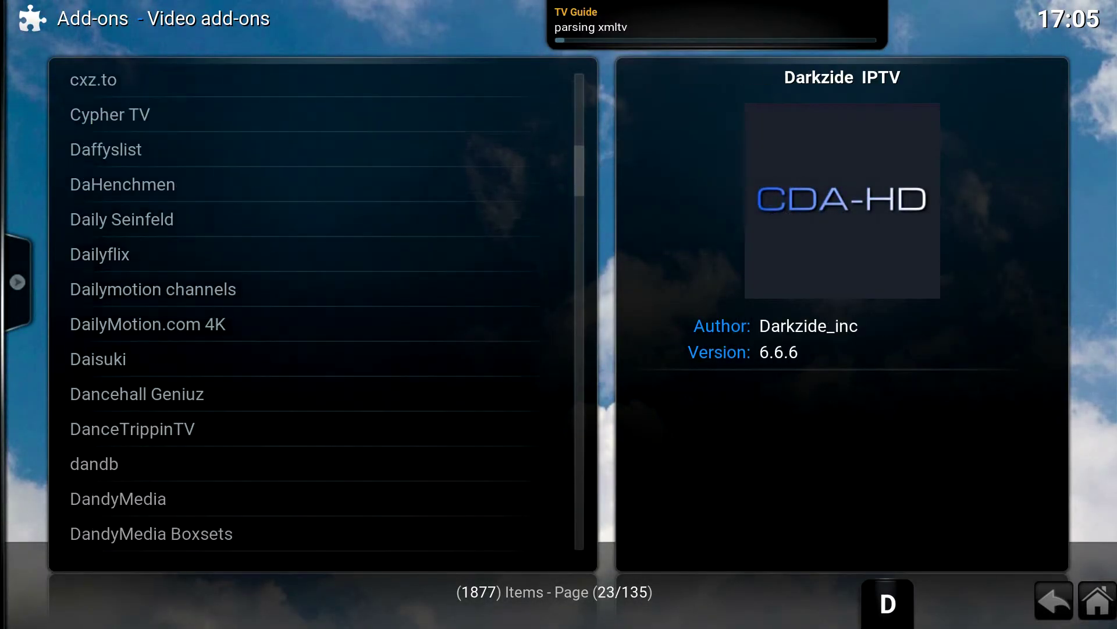
{"action": "key", "text": "Down"}
{"action": "key", "text": "Down"}
{"action": "key", "text": "Down"}
{"action": "key", "text": "Down"}
{"action": "key", "text": "Down"}
{"action": "key", "text": "Down"}
{"action": "key", "text": "Down"}
{"action": "key", "text": "Down"}
{"action": "key", "text": "Down"}
{"action": "key", "text": "Down"}
{"action": "key", "text": "Down"}
{"action": "key", "text": "Down"}
{"action": "key", "text": "Down"}
{"action": "key", "text": "Down"}
{"action": "key", "text": "Down"}
{"action": "key", "text": "Down"}
{"action": "key", "text": "Down"}
{"action": "key", "text": "Down"}
{"action": "key", "text": "Down"}
{"action": "key", "text": "Down"}
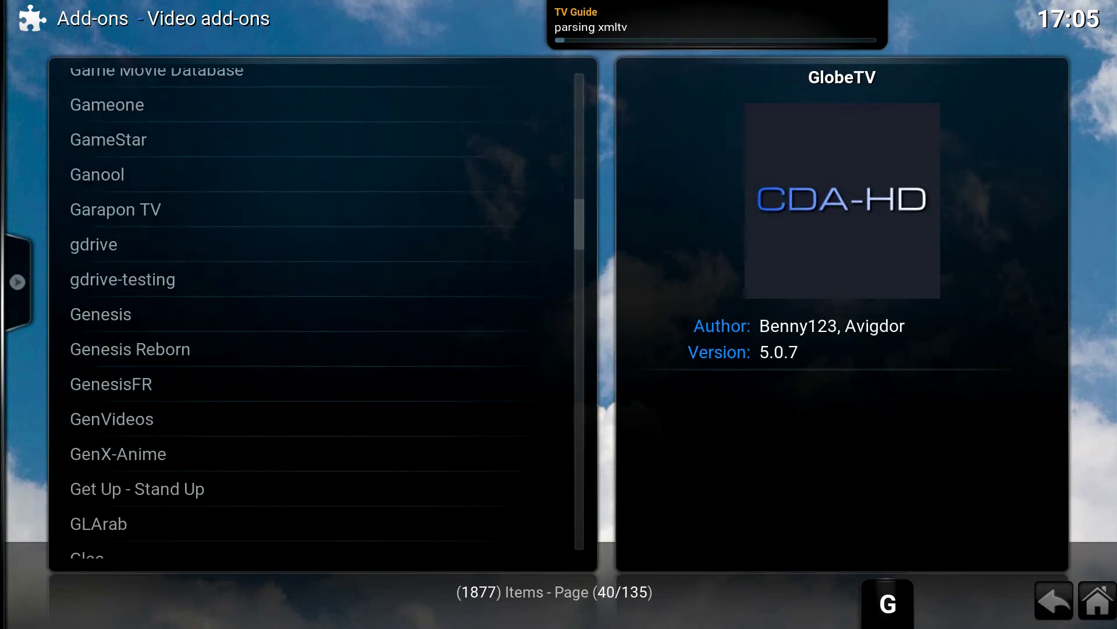
{"action": "key", "text": "Down"}
{"action": "key", "text": "Down"}
{"action": "key", "text": "Down"}
{"action": "key", "text": "Down"}
{"action": "key", "text": "Down"}
{"action": "key", "text": "Down"}
{"action": "key", "text": "Down"}
{"action": "key", "text": "Down"}
{"action": "key", "text": "Down"}
{"action": "key", "text": "Down"}
{"action": "key", "text": "Down"}
{"action": "key", "text": "Down"}
{"action": "key", "text": "Down"}
{"action": "key", "text": "Down"}
{"action": "key", "text": "Down"}
{"action": "key", "text": "Down"}
{"action": "key", "text": "Down"}
{"action": "key", "text": "Down"}
{"action": "key", "text": "Down"}
{"action": "key", "text": "Down"}
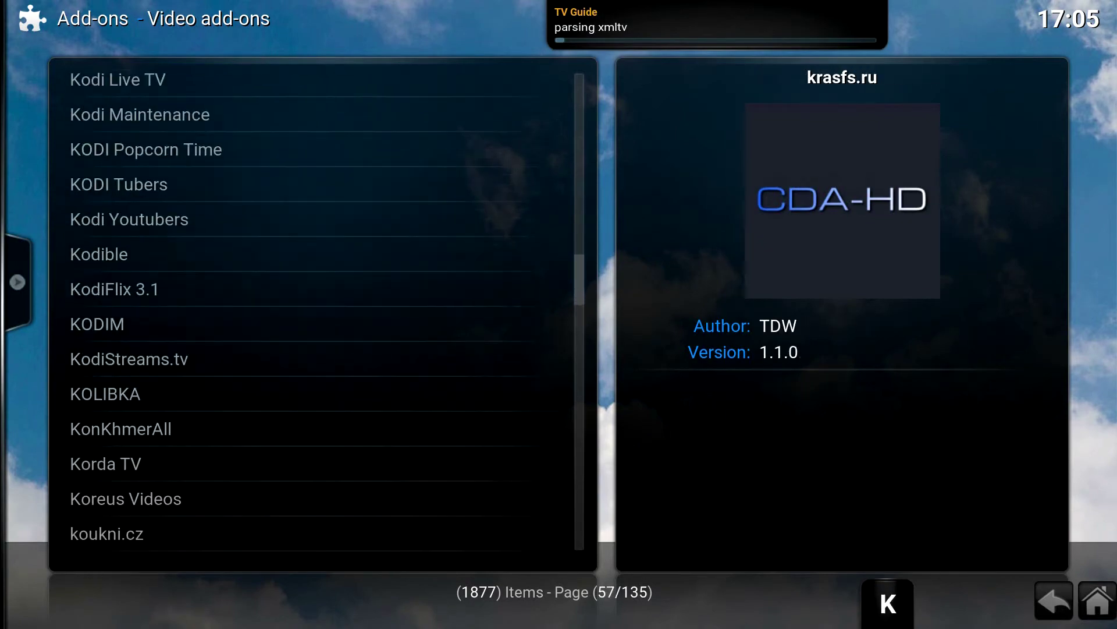
{"action": "key", "text": "Down"}
{"action": "key", "text": "Down"}
{"action": "key", "text": "Down"}
{"action": "key", "text": "Down"}
{"action": "key", "text": "Down"}
{"action": "key", "text": "Down"}
{"action": "key", "text": "Down"}
{"action": "key", "text": "Down"}
{"action": "key", "text": "Down"}
{"action": "key", "text": "Down"}
{"action": "key", "text": "Down"}
{"action": "key", "text": "Down"}
{"action": "key", "text": "Down"}
{"action": "key", "text": "Down"}
{"action": "key", "text": "Down"}
{"action": "key", "text": "Down"}
{"action": "key", "text": "Down"}
{"action": "key", "text": "Down"}
{"action": "key", "text": "Down"}
{"action": "key", "text": "Down"}
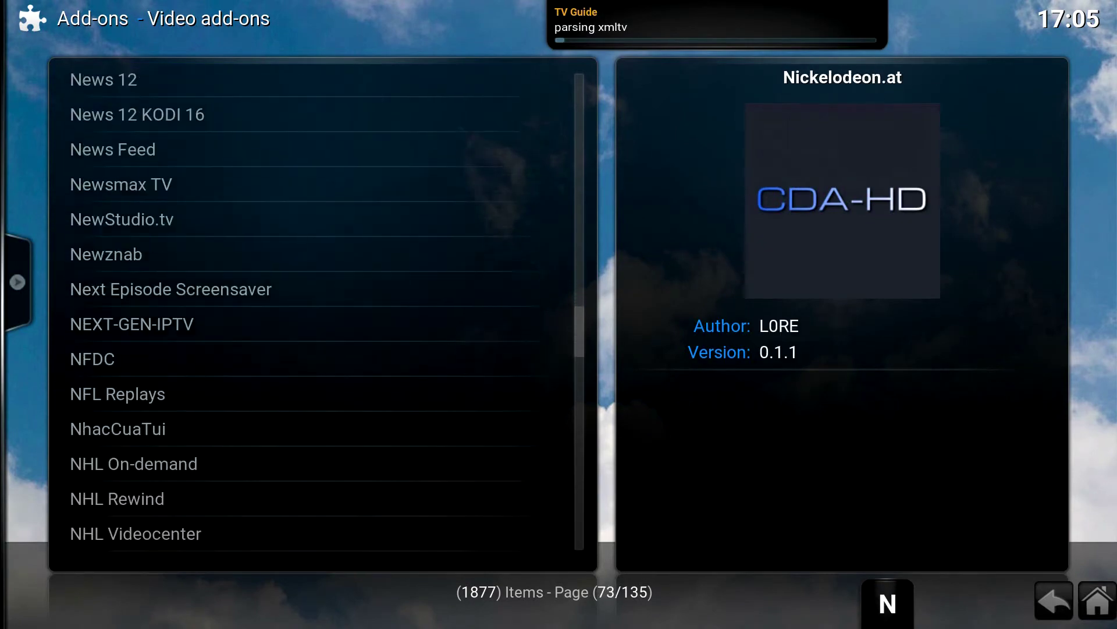
{"action": "key", "text": "Down"}
{"action": "key", "text": "Down"}
{"action": "key", "text": "Down"}
{"action": "key", "text": "Down"}
{"action": "key", "text": "Down"}
{"action": "key", "text": "Down"}
{"action": "key", "text": "Down"}
{"action": "key", "text": "Down"}
{"action": "key", "text": "Down"}
{"action": "key", "text": "Down"}
{"action": "key", "text": "Down"}
{"action": "key", "text": "Down"}
{"action": "key", "text": "Down"}
{"action": "key", "text": "Down"}
{"action": "key", "text": "Down"}
{"action": "key", "text": "Down"}
{"action": "key", "text": "Down"}
{"action": "key", "text": "Down"}
{"action": "key", "text": "Down"}
{"action": "key", "text": "Down"}
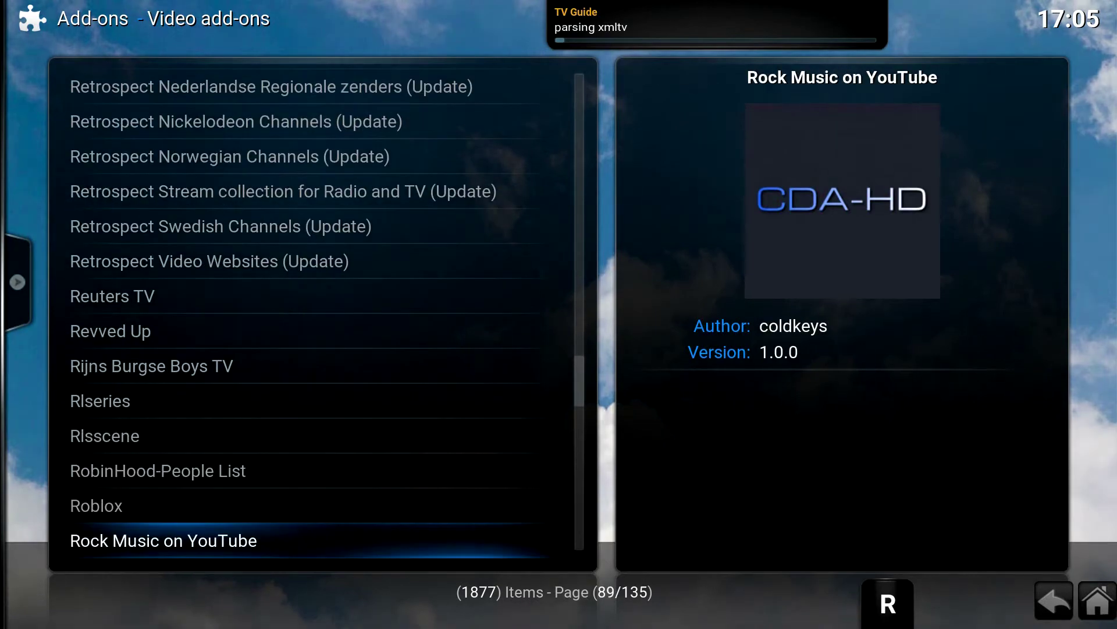
{"action": "key", "text": "Down"}
{"action": "key", "text": "Down"}
{"action": "key", "text": "Down"}
{"action": "key", "text": "Down"}
{"action": "key", "text": "Down"}
{"action": "key", "text": "Down"}
{"action": "key", "text": "Down"}
{"action": "key", "text": "Down"}
{"action": "key", "text": "Down"}
{"action": "key", "text": "Down"}
{"action": "key", "text": "Down"}
{"action": "key", "text": "Down"}
{"action": "key", "text": "Down"}
{"action": "key", "text": "Down"}
{"action": "key", "text": "Down"}
{"action": "key", "text": "Down"}
{"action": "key", "text": "Down"}
{"action": "key", "text": "Down"}
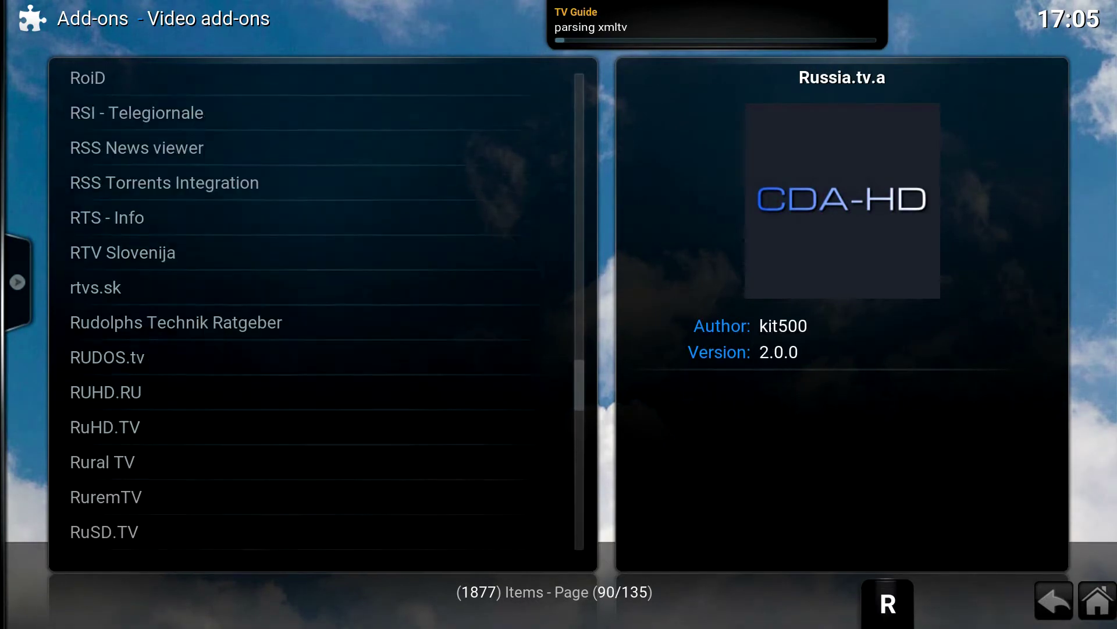
{"action": "key", "text": "Down"}
{"action": "key", "text": "Down"}
{"action": "key", "text": "Down"}
{"action": "key", "text": "Down"}
{"action": "key", "text": "Down"}
{"action": "key", "text": "Down"}
{"action": "key", "text": "Down"}
{"action": "key", "text": "Down"}
{"action": "key", "text": "Down"}
{"action": "key", "text": "Down"}
{"action": "key", "text": "Down"}
{"action": "key", "text": "Down"}
{"action": "key", "text": "Down"}
{"action": "key", "text": "Down"}
{"action": "key", "text": "Down"}
{"action": "key", "text": "Down"}
{"action": "key", "text": "Down"}
{"action": "key", "text": "Down"}
{"action": "key", "text": "Down"}
{"action": "key", "text": "Down"}
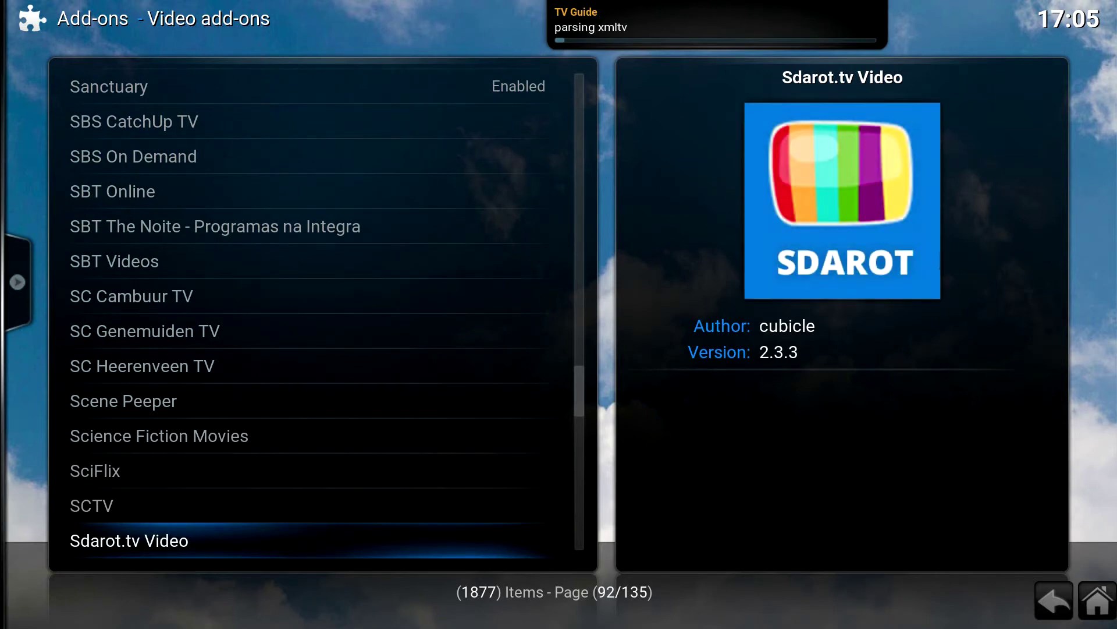
{"action": "key", "text": "Down"}
{"action": "key", "text": "Down"}
{"action": "key", "text": "Down"}
{"action": "key", "text": "Down"}
{"action": "key", "text": "Down"}
{"action": "key", "text": "Down"}
{"action": "key", "text": "Down"}
{"action": "key", "text": "Down"}
{"action": "key", "text": "Down"}
{"action": "key", "text": "Down"}
{"action": "key", "text": "Down"}
{"action": "key", "text": "Down"}
{"action": "key", "text": "Down"}
{"action": "key", "text": "Down"}
{"action": "key", "text": "Down"}
{"action": "key", "text": "Down"}
{"action": "key", "text": "Down"}
{"action": "key", "text": "Down"}
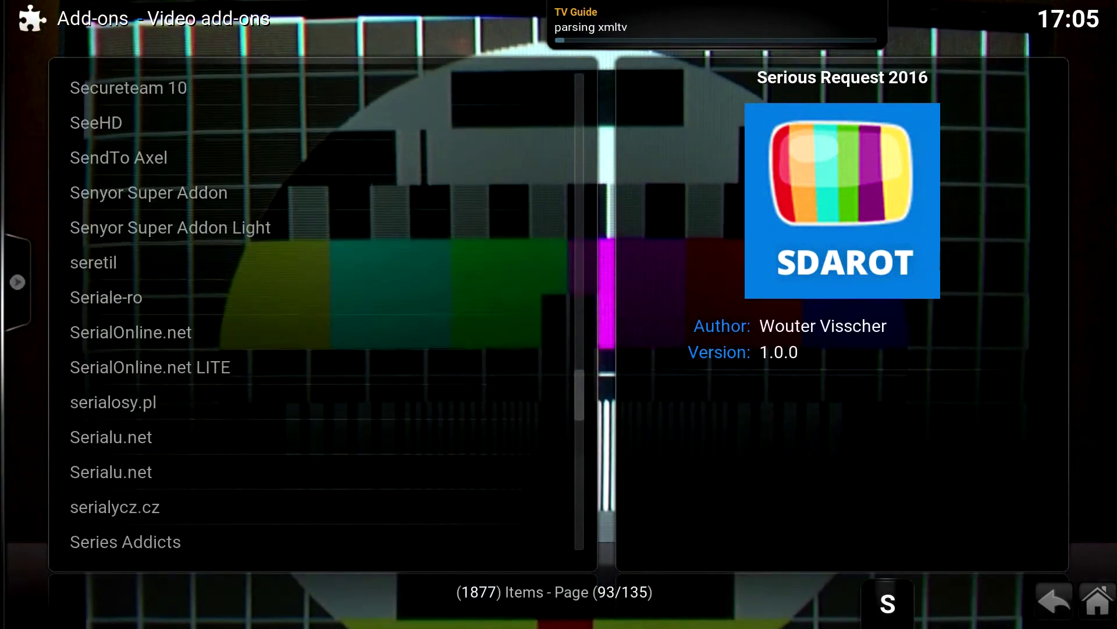
Move into the T add-ons and stop on TV on DESI ZONE 2.8.26.
{"action": "key", "text": "Down"}
{"action": "key", "text": "Down"}
{"action": "key", "text": "Down"}
{"action": "key", "text": "Down"}
{"action": "key", "text": "Down"}
{"action": "key", "text": "Down"}
{"action": "key", "text": "Down"}
{"action": "key", "text": "Down"}
{"action": "key", "text": "Down"}
{"action": "key", "text": "Down"}
{"action": "key", "text": "Down"}
{"action": "key", "text": "Down"}
{"action": "key", "text": "Down"}
{"action": "key", "text": "Down"}
{"action": "key", "text": "Down"}
{"action": "key", "text": "Down"}
{"action": "key", "text": "Down"}
{"action": "key", "text": "Down"}
{"action": "key", "text": "Down"}
{"action": "key", "text": "Down"}
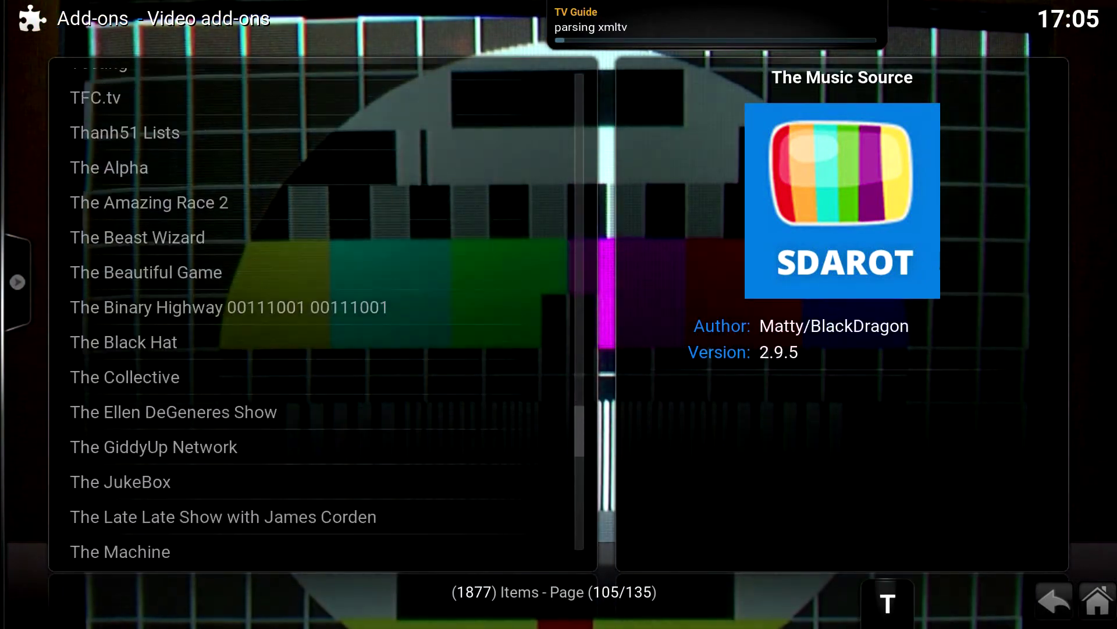
{"action": "key", "text": "Down"}
{"action": "key", "text": "Down"}
{"action": "key", "text": "Down"}
{"action": "key", "text": "Down"}
{"action": "key", "text": "Down"}
{"action": "key", "text": "Down"}
{"action": "key", "text": "Down"}
{"action": "key", "text": "Down"}
{"action": "key", "text": "Down"}
{"action": "key", "text": "Down"}
{"action": "key", "text": "Down"}
{"action": "key", "text": "Down"}
{"action": "key", "text": "Down"}
{"action": "key", "text": "Down"}
{"action": "key", "text": "Down"}
{"action": "key", "text": "Down"}
{"action": "key", "text": "Down"}
{"action": "key", "text": "Down"}
{"action": "key", "text": "Down"}
{"action": "key", "text": "Down"}
{"action": "key", "text": "Up"}
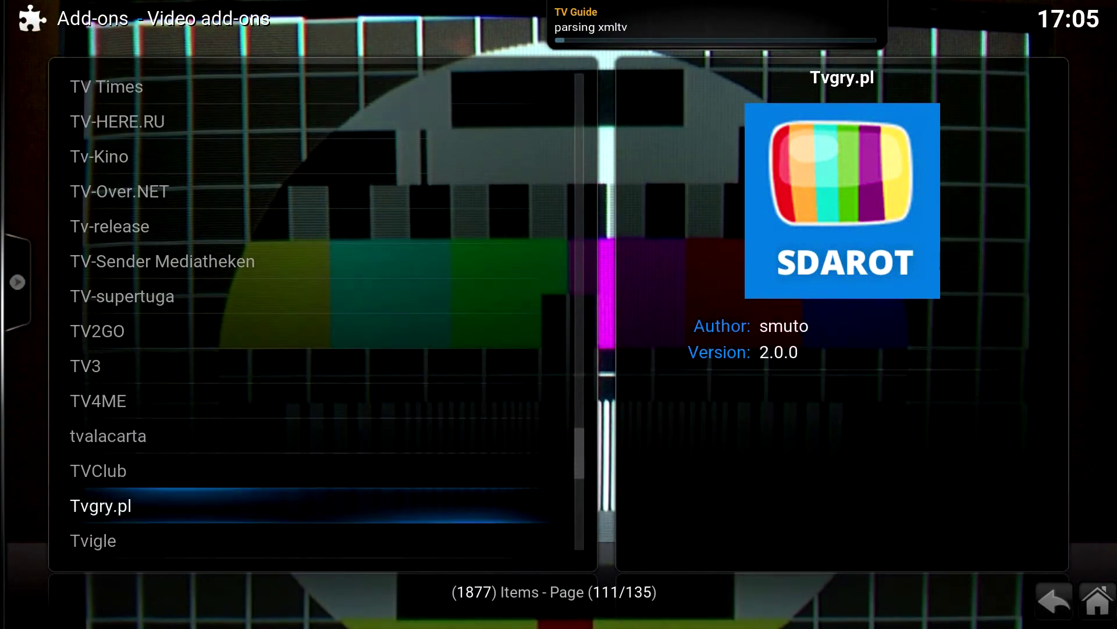
{"action": "key", "text": "Up"}
{"action": "key", "text": "Up"}
{"action": "key", "text": "Up"}
{"action": "key", "text": "Up"}
{"action": "key", "text": "Up"}
{"action": "key", "text": "Up"}
{"action": "key", "text": "Up"}
{"action": "key", "text": "Up"}
{"action": "key", "text": "Up"}
{"action": "key", "text": "Up"}
{"action": "key", "text": "Up"}
{"action": "key", "text": "Up"}
{"action": "key", "text": "Up"}
{"action": "key", "text": "Up"}
{"action": "key", "text": "Up"}
{"action": "key", "text": "Up"}
{"action": "key", "text": "Up"}
{"action": "key", "text": "Up"}
{"action": "key", "text": "Up"}
{"action": "key", "text": "Up"}
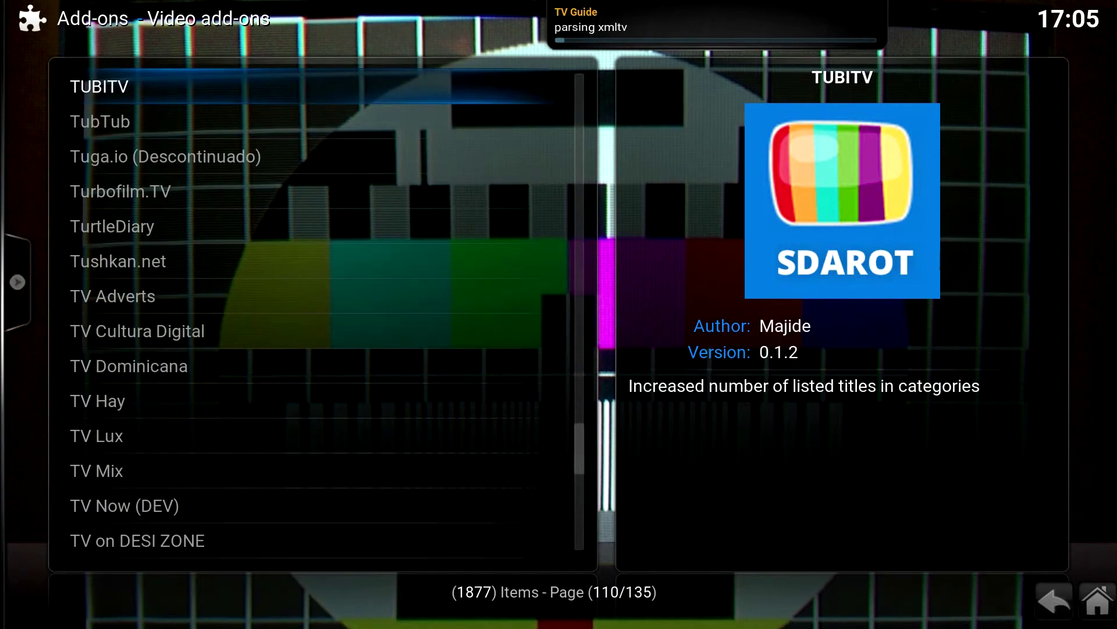
{"action": "key", "text": "Down"}
{"action": "key", "text": "Down"}
{"action": "key", "text": "Down"}
{"action": "key", "text": "Down"}
{"action": "key", "text": "Down"}
{"action": "key", "text": "Down"}
{"action": "key", "text": "Down"}
{"action": "key", "text": "Down"}
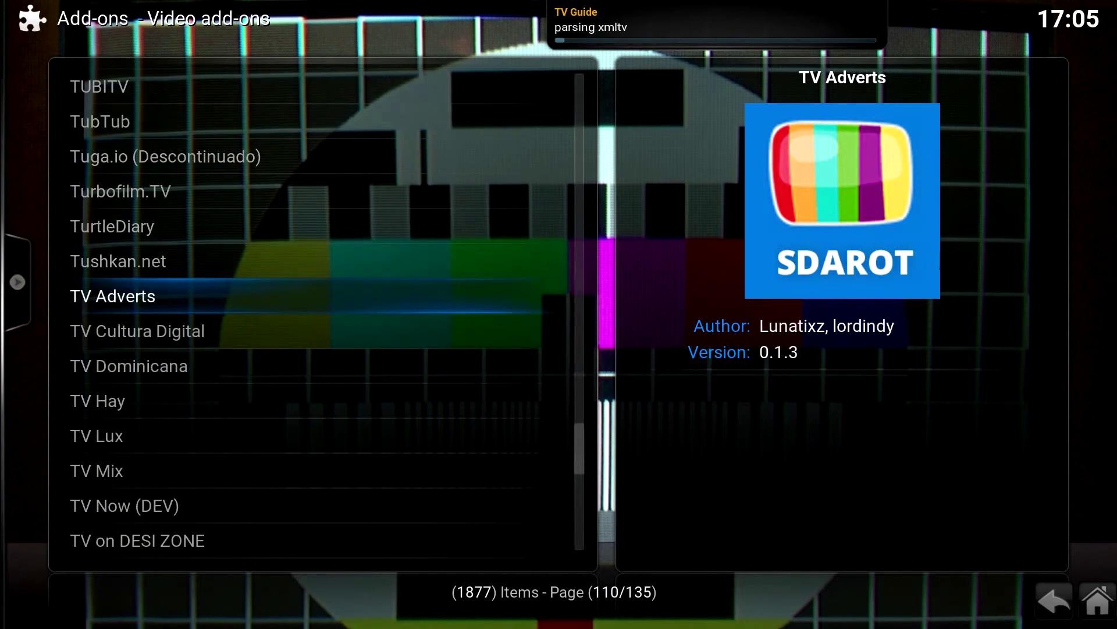
{"action": "key", "text": "Down"}
{"action": "key", "text": "Down"}
{"action": "key", "text": "Down"}
{"action": "key", "text": "Down"}
{"action": "key", "text": "Down"}
{"action": "key", "text": "Down"}
{"action": "key", "text": "Down"}
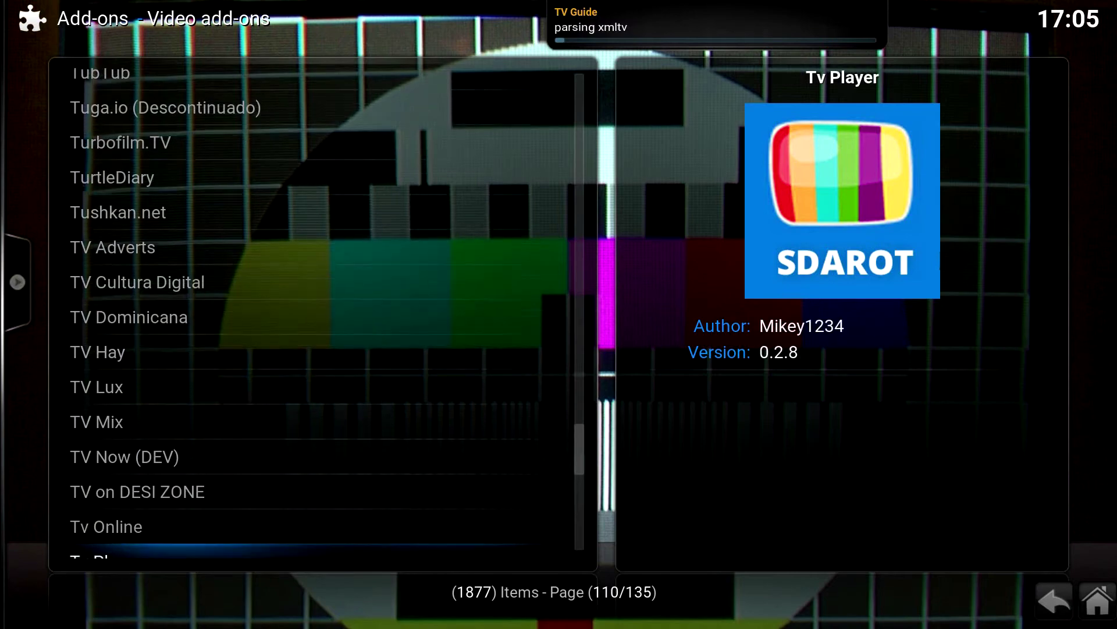
{"action": "key", "text": "Up"}
{"action": "key", "text": "Up"}
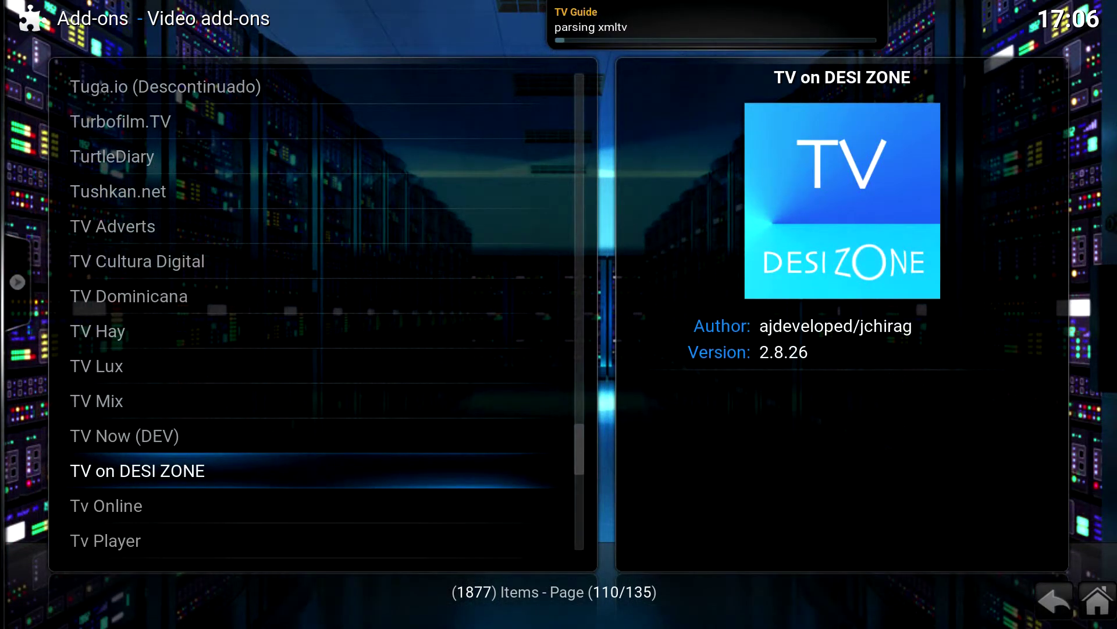
Install TV on DESI ZONE 2.8.26 from its Add-on information dialog until it shows Enabled.
{"action": "key", "text": "Return"}
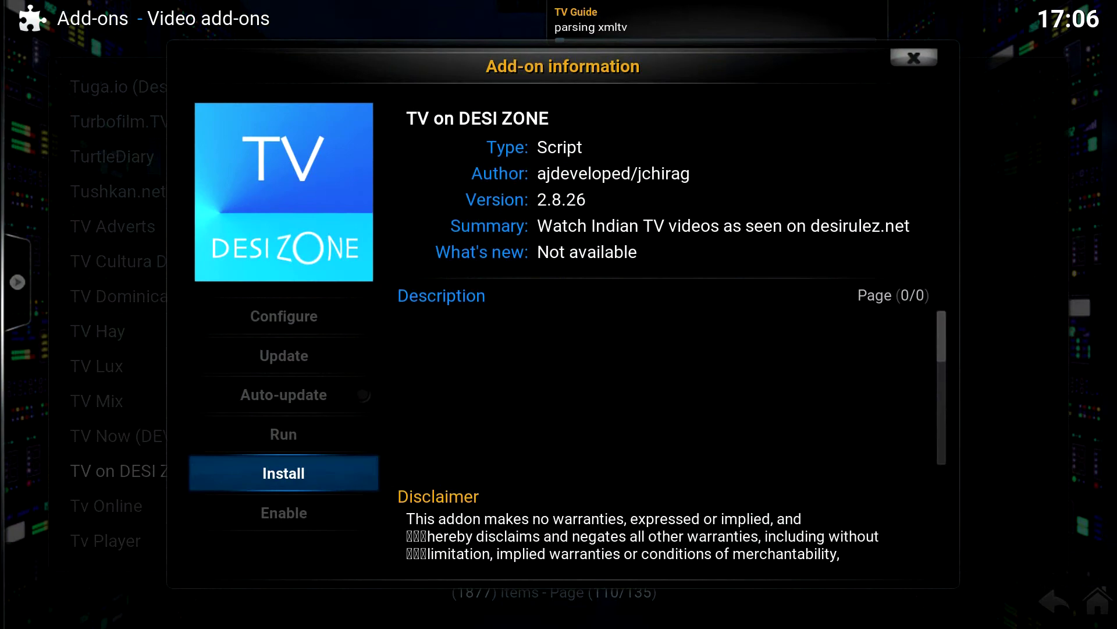
{"action": "key", "text": "Return"}
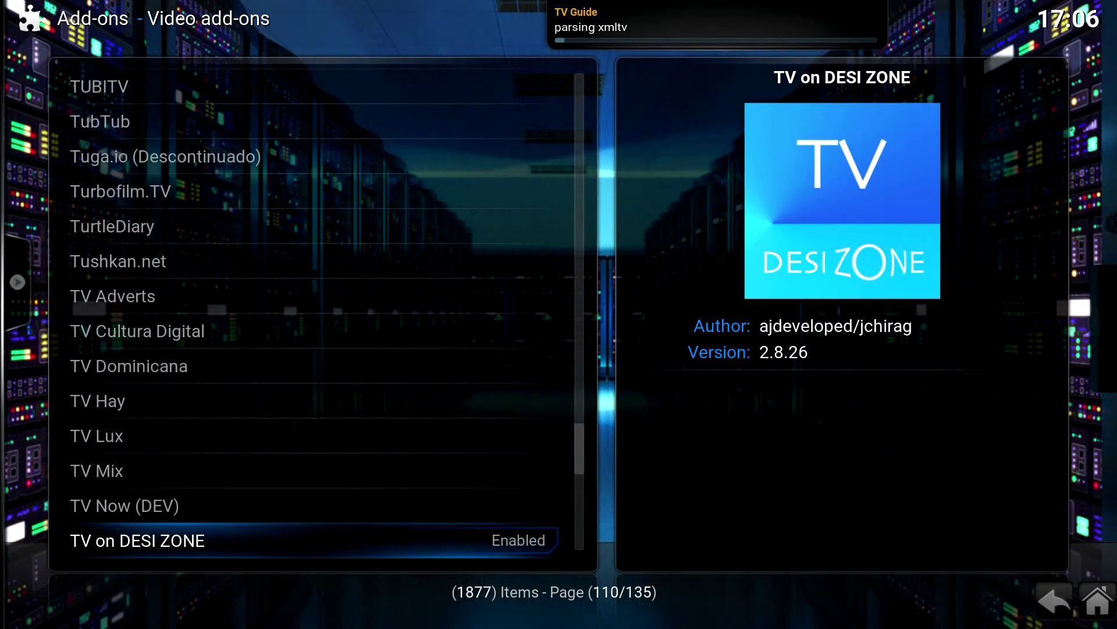
{"action": "key", "text": "Down"}
{"action": "key", "text": "Down"}
{"action": "key", "text": "Down"}
{"action": "key", "text": "Down"}
{"action": "key", "text": "Down"}
{"action": "key", "text": "Down"}
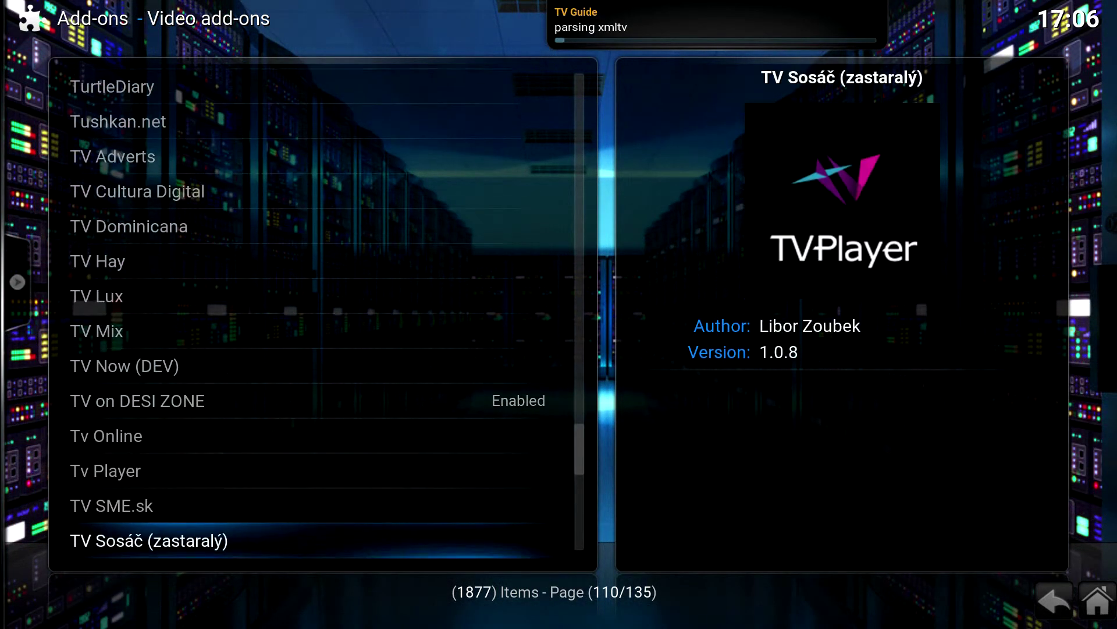
Scroll past the V and W add-ons to Zem 6.7.0 and Zen, both showing Enabled.
{"action": "key", "text": "Down"}
{"action": "key", "text": "Down"}
{"action": "key", "text": "Down"}
{"action": "key", "text": "Down"}
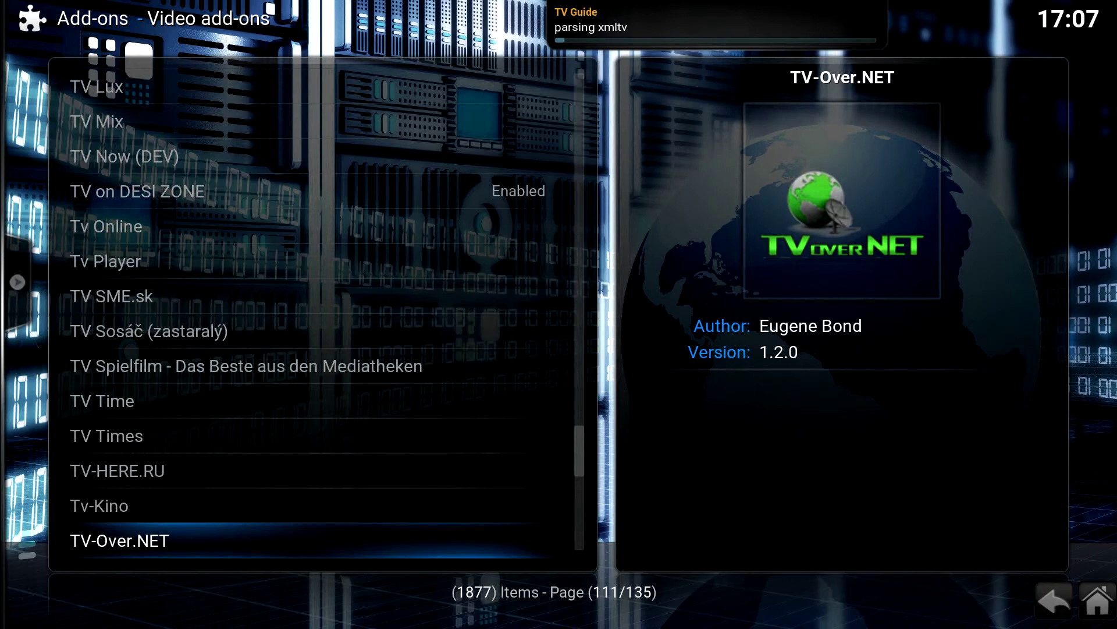
{"action": "key", "text": "Down"}
{"action": "key", "text": "Down"}
{"action": "key", "text": "Down"}
{"action": "key", "text": "Down"}
{"action": "key", "text": "Down"}
{"action": "key", "text": "Down"}
{"action": "key", "text": "Down"}
{"action": "key", "text": "Down"}
{"action": "key", "text": "Down"}
{"action": "key", "text": "Down"}
{"action": "key", "text": "Down"}
{"action": "key", "text": "Down"}
{"action": "key", "text": "Down"}
{"action": "key", "text": "Down"}
{"action": "key", "text": "Down"}
{"action": "key", "text": "Down"}
{"action": "key", "text": "Down"}
{"action": "key", "text": "Down"}
{"action": "key", "text": "Down"}
{"action": "key", "text": "Down"}
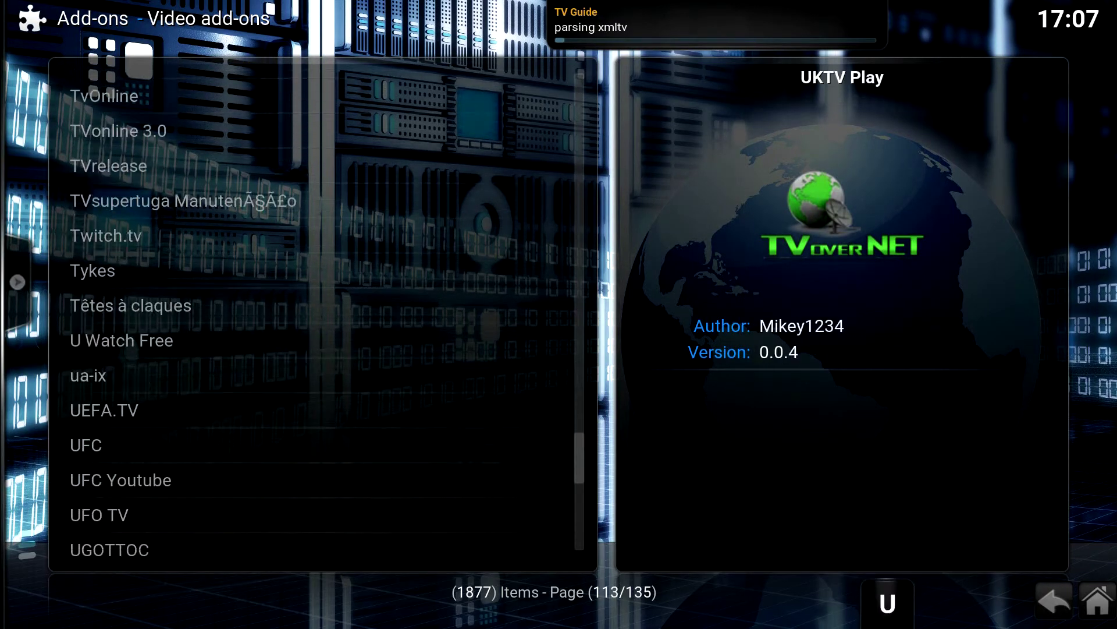
{"action": "key", "text": "Down"}
{"action": "key", "text": "Down"}
{"action": "key", "text": "Down"}
{"action": "key", "text": "Down"}
{"action": "key", "text": "Down"}
{"action": "key", "text": "Down"}
{"action": "key", "text": "Down"}
{"action": "key", "text": "Down"}
{"action": "key", "text": "Down"}
{"action": "key", "text": "Down"}
{"action": "key", "text": "Down"}
{"action": "key", "text": "Down"}
{"action": "key", "text": "Down"}
{"action": "key", "text": "Down"}
{"action": "key", "text": "Down"}
{"action": "key", "text": "Down"}
{"action": "key", "text": "Down"}
{"action": "key", "text": "Down"}
{"action": "key", "text": "Down"}
{"action": "key", "text": "Down"}
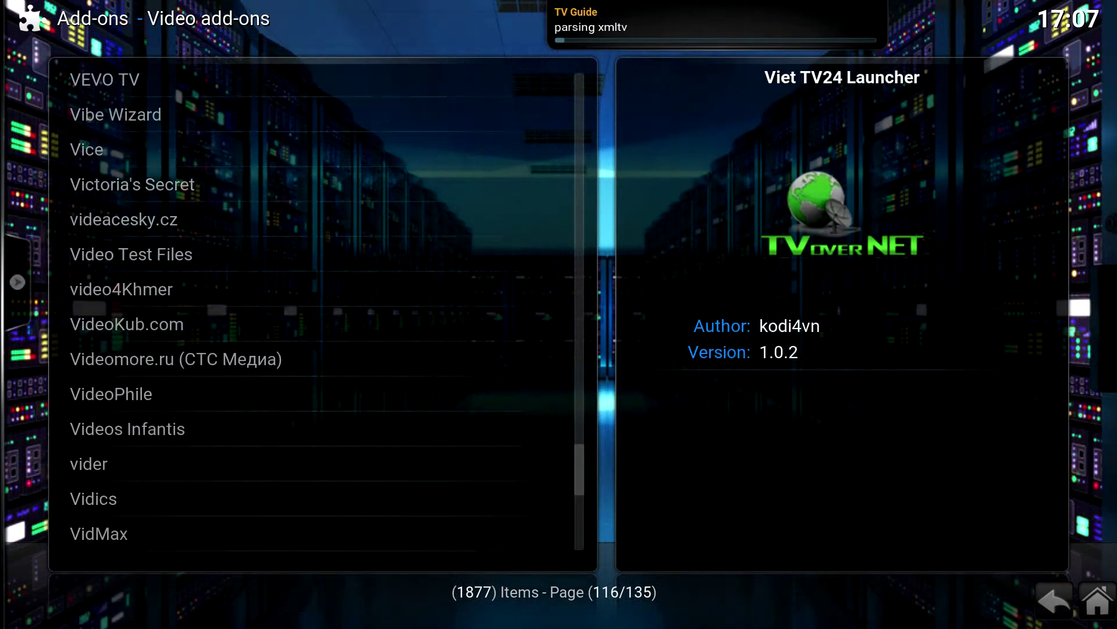
{"action": "key", "text": "Down"}
{"action": "key", "text": "Down"}
{"action": "key", "text": "Down"}
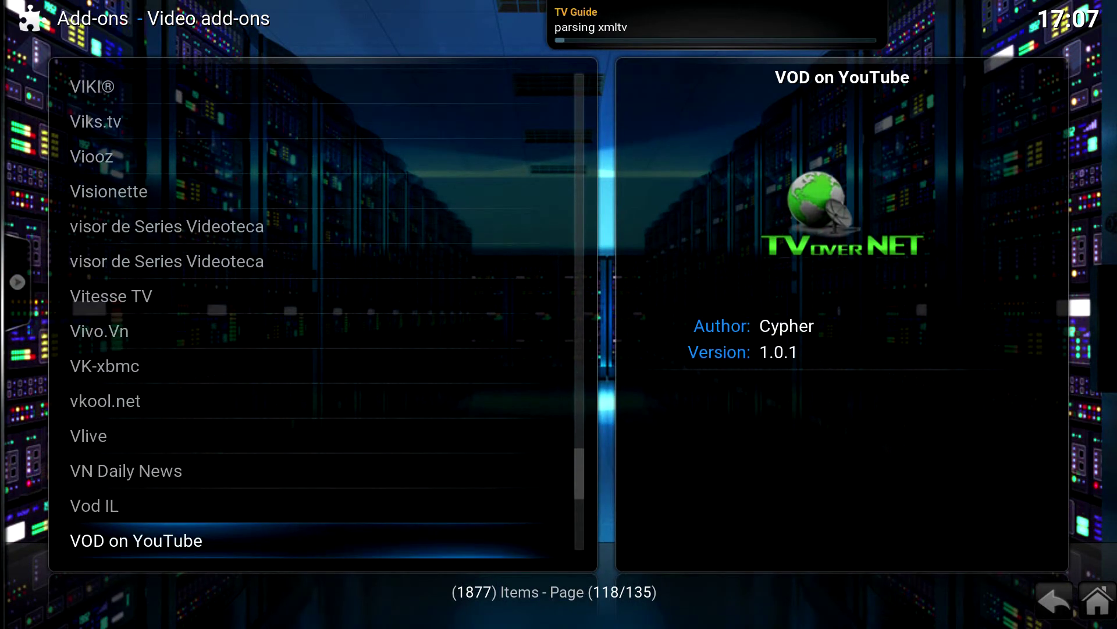
{"action": "key", "text": "Down"}
{"action": "key", "text": "Down"}
{"action": "key", "text": "Down"}
{"action": "key", "text": "Down"}
{"action": "key", "text": "Down"}
{"action": "key", "text": "Down"}
{"action": "key", "text": "Down"}
{"action": "key", "text": "Down"}
{"action": "key", "text": "Down"}
{"action": "key", "text": "Down"}
{"action": "key", "text": "Down"}
{"action": "key", "text": "Down"}
{"action": "key", "text": "Down"}
{"action": "key", "text": "Down"}
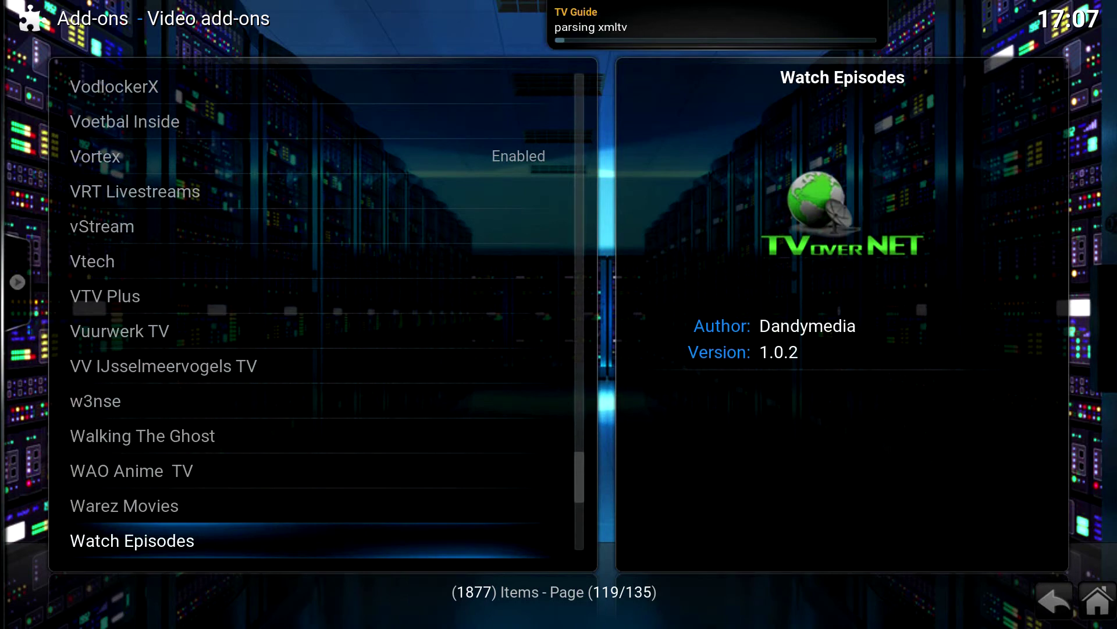
{"action": "key", "text": "Down"}
{"action": "key", "text": "Down"}
{"action": "key", "text": "Down"}
{"action": "key", "text": "Down"}
{"action": "key", "text": "Down"}
{"action": "key", "text": "Down"}
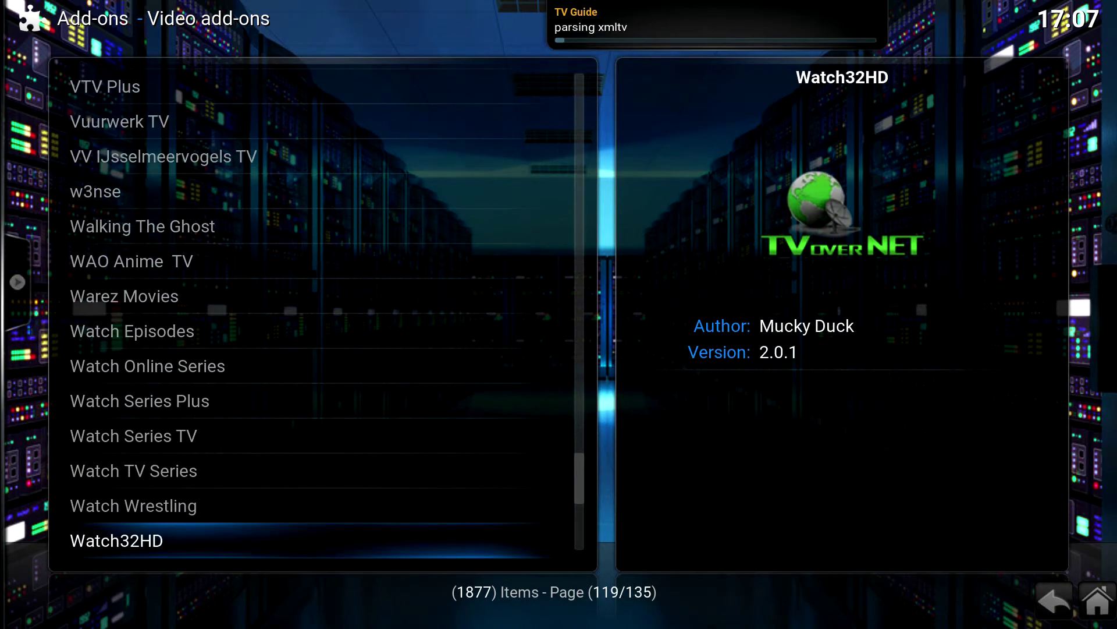
{"action": "key", "text": "Down"}
{"action": "key", "text": "Down"}
{"action": "key", "text": "Down"}
{"action": "key", "text": "Down"}
{"action": "key", "text": "Down"}
{"action": "key", "text": "Down"}
{"action": "key", "text": "Down"}
{"action": "key", "text": "Down"}
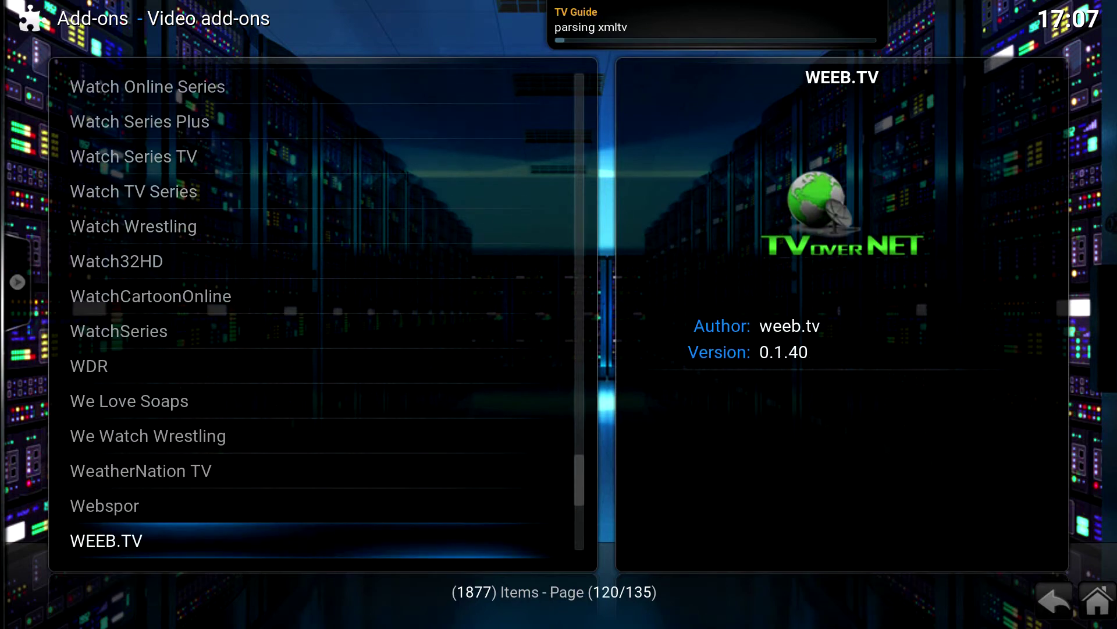
{"action": "key", "text": "Page_Down"}
{"action": "key", "text": "Page_Down"}
{"action": "key", "text": "Page_Down"}
{"action": "key", "text": "Page_Down"}
{"action": "key", "text": "Page_Down"}
{"action": "key", "text": "Page_Down"}
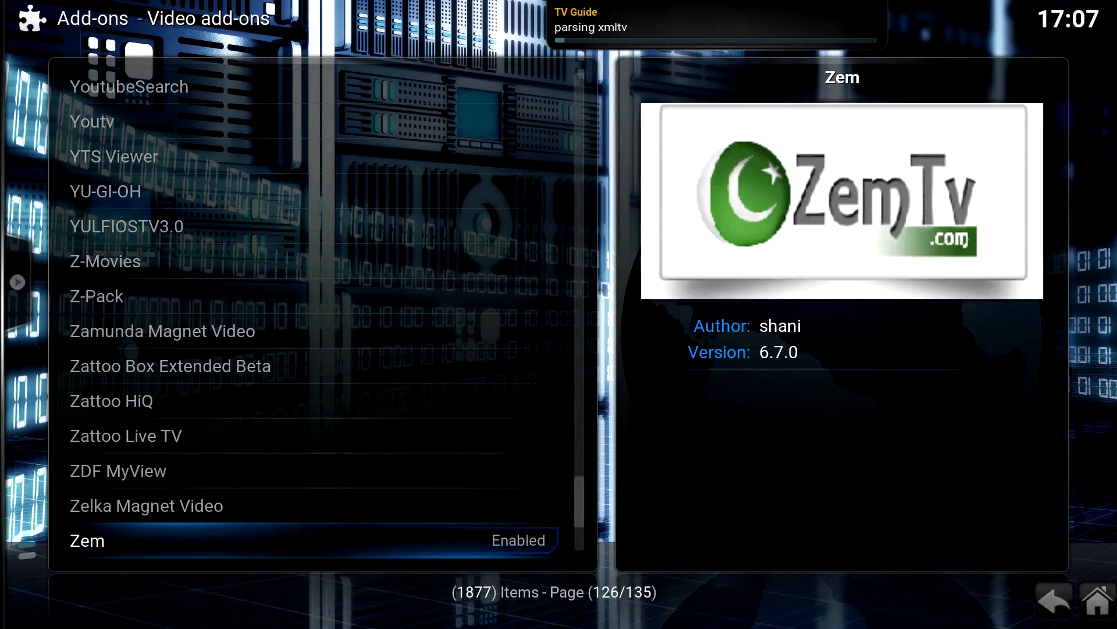
{"action": "key", "text": "Down"}
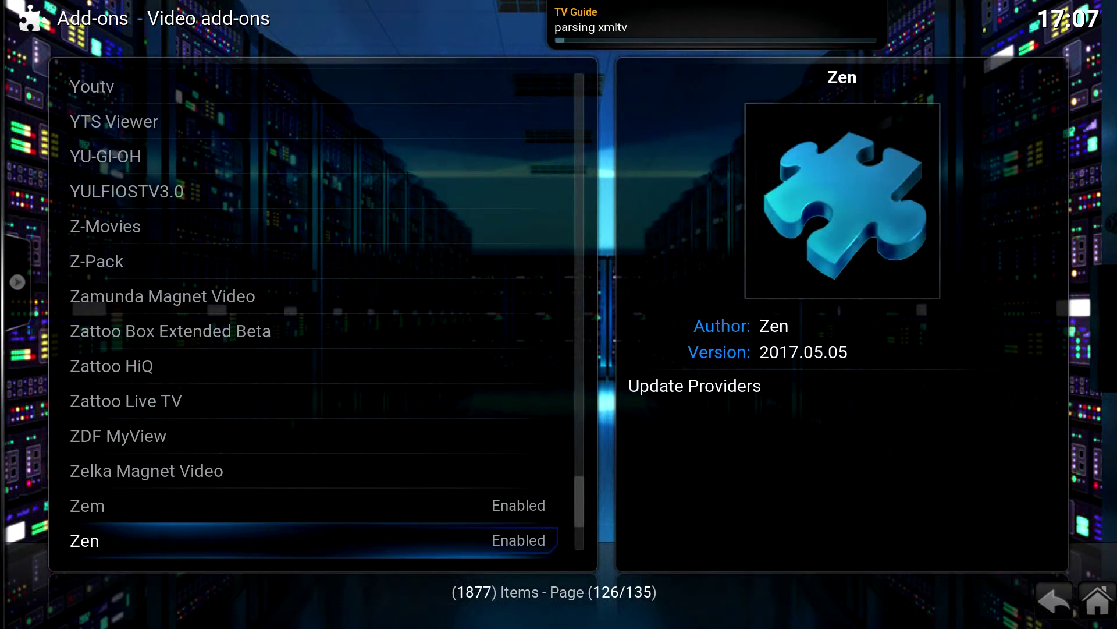
{"action": "key", "text": "Up"}
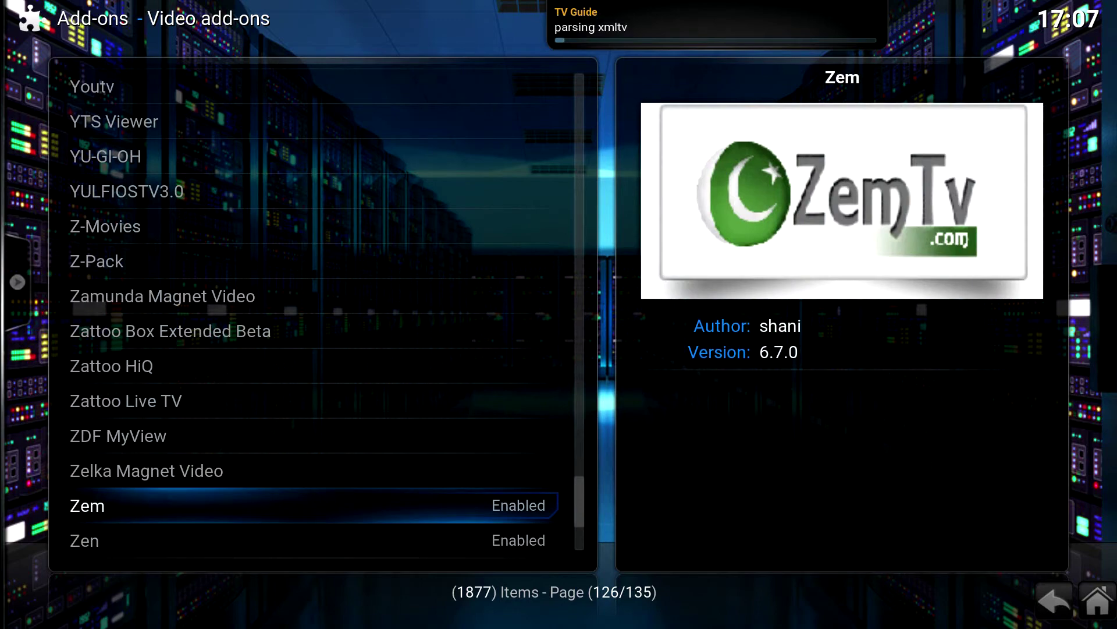
{"action": "key", "text": "Return"}
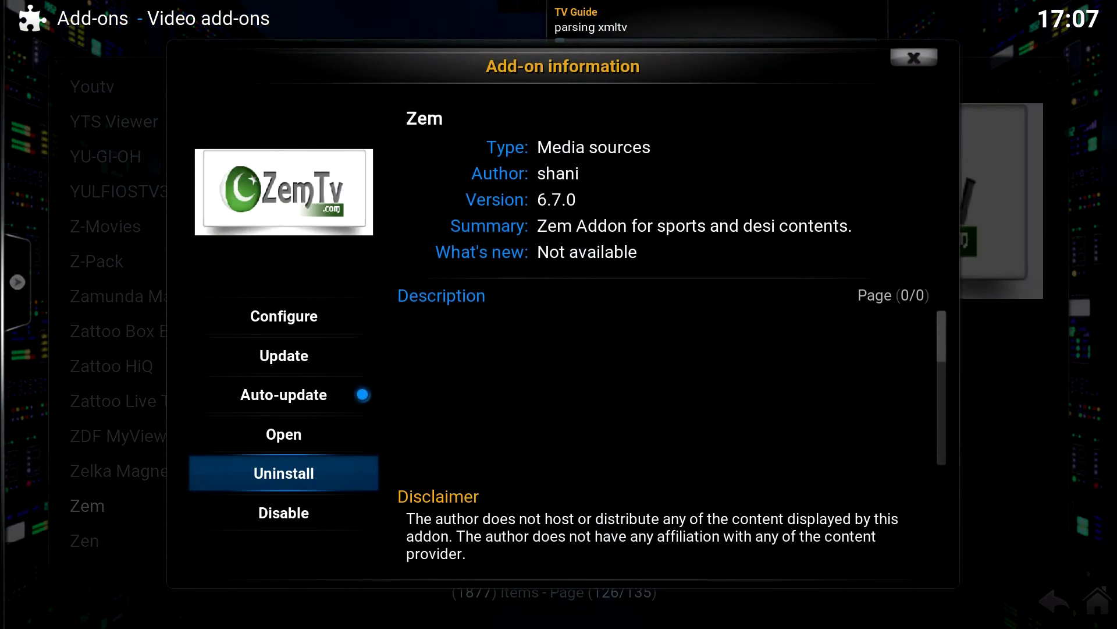
{"action": "key", "text": "Up"}
{"action": "key", "text": "Up"}
{"action": "key", "text": "Up"}
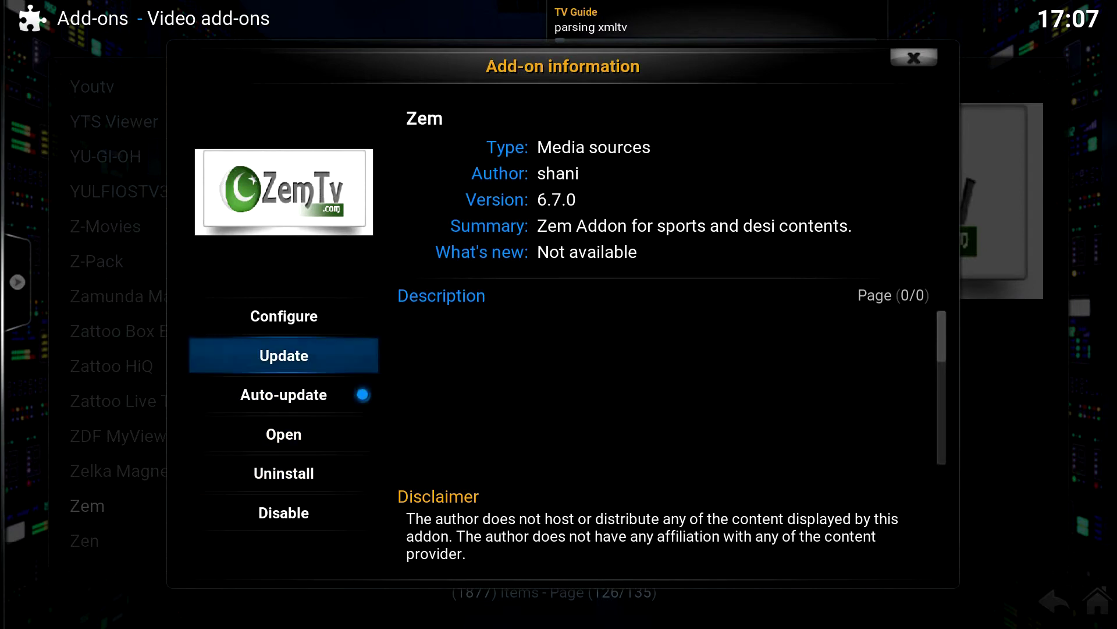
{"action": "key", "text": "Return"}
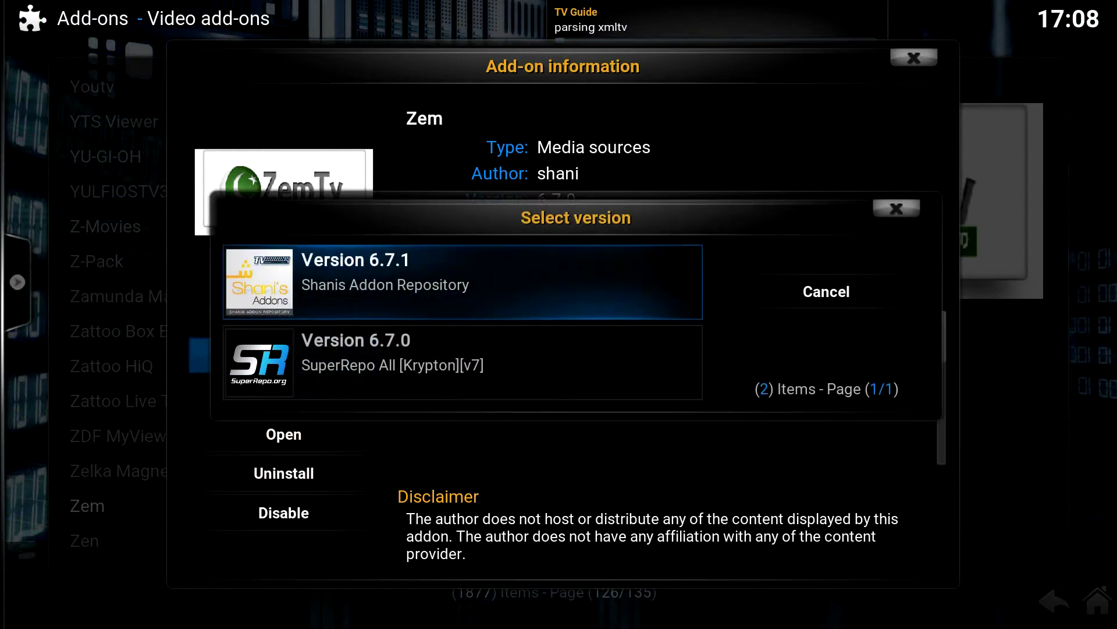
{"action": "key", "text": "Down"}
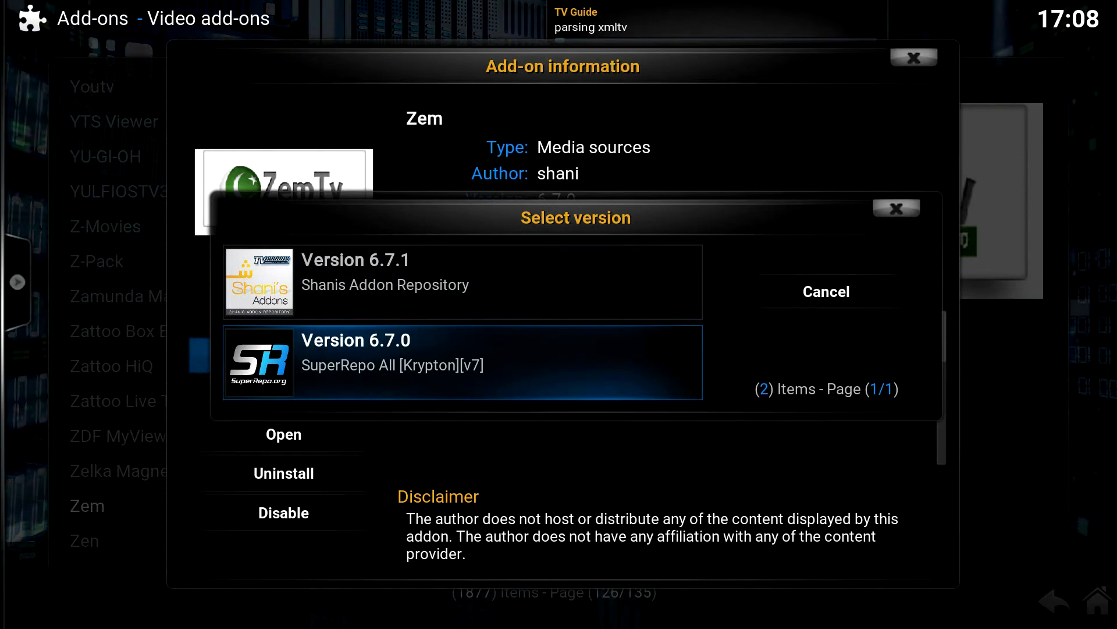
{"action": "key", "text": "Up"}
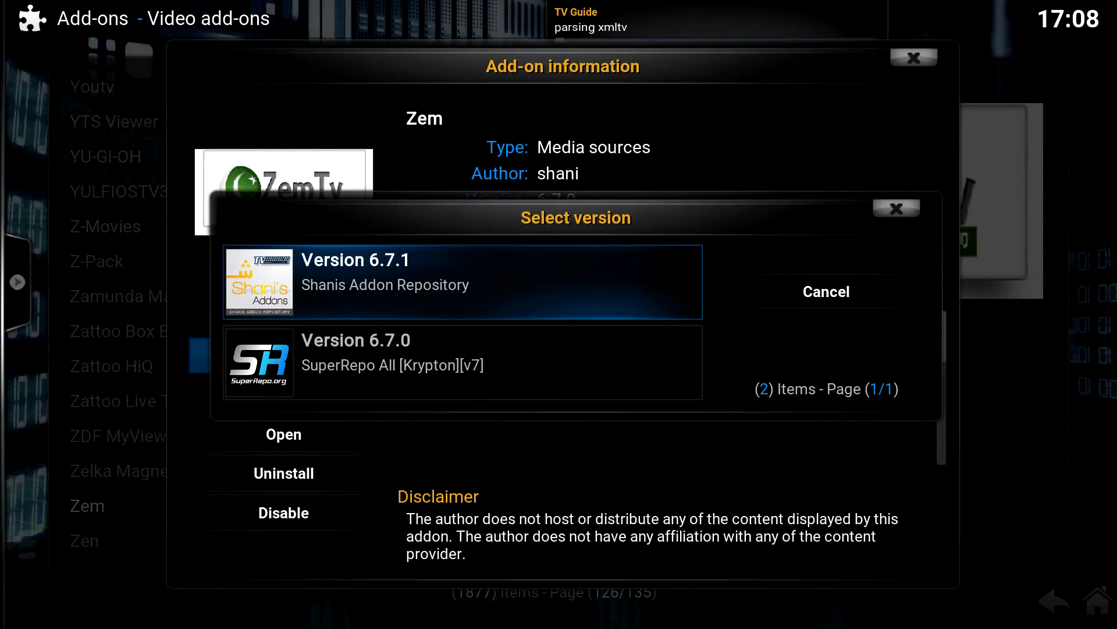
{"action": "key", "text": "Escape"}
{"action": "key", "text": "Escape"}
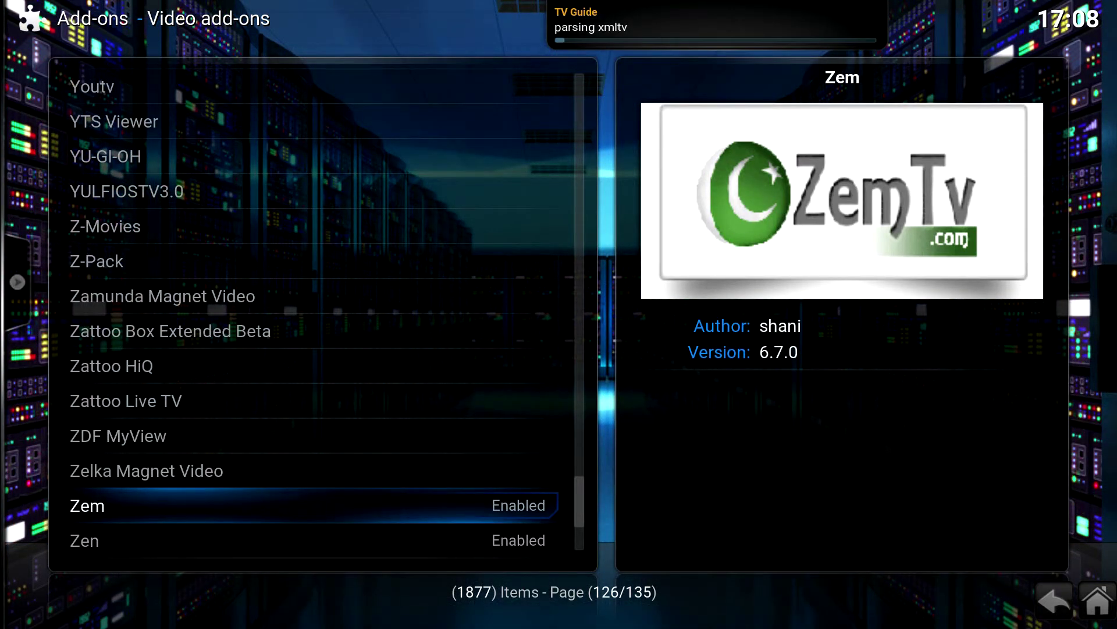
Back out through the SuperRepo categories, repositories and Settings to the home screen's SYSTEM menu.
{"action": "key", "text": "Return"}
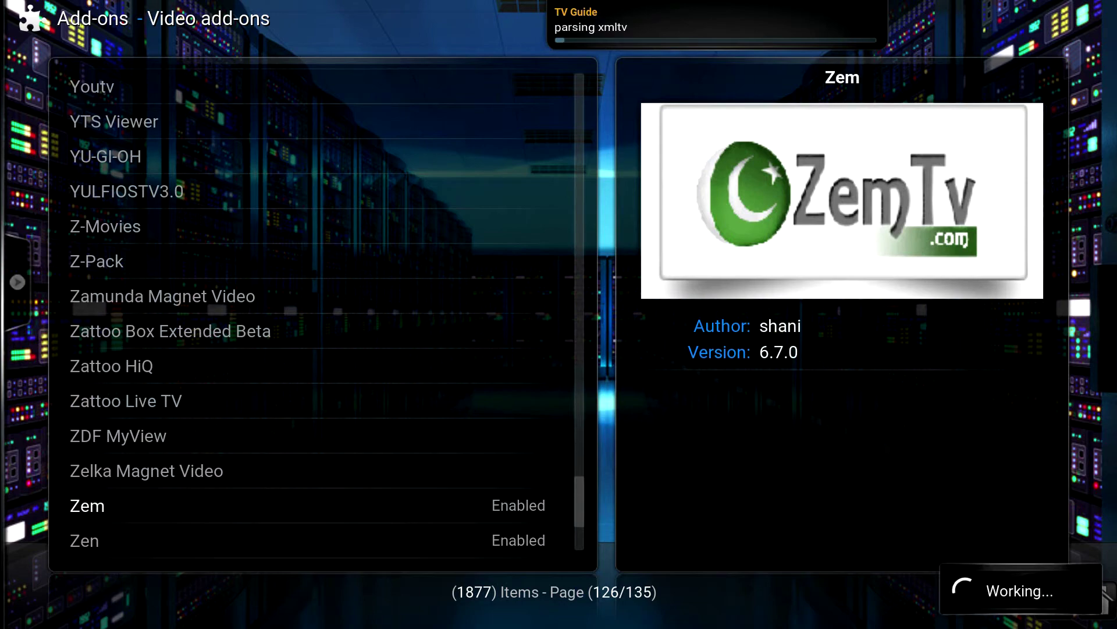
{"action": "key", "text": "BackSpace"}
{"action": "key", "text": "BackSpace"}
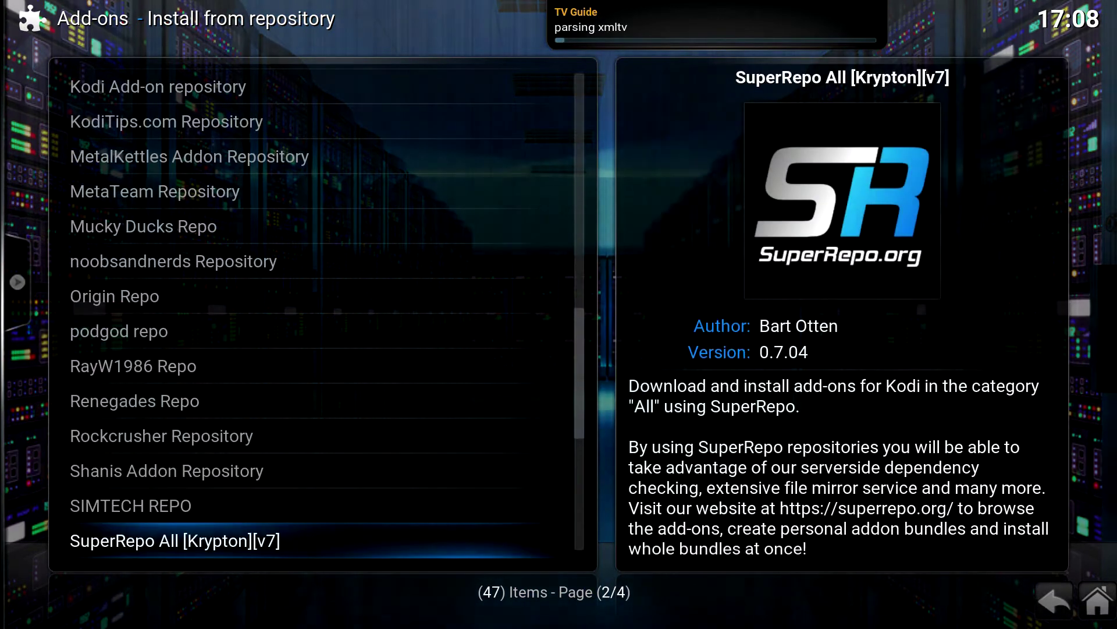
{"action": "key", "text": "BackSpace"}
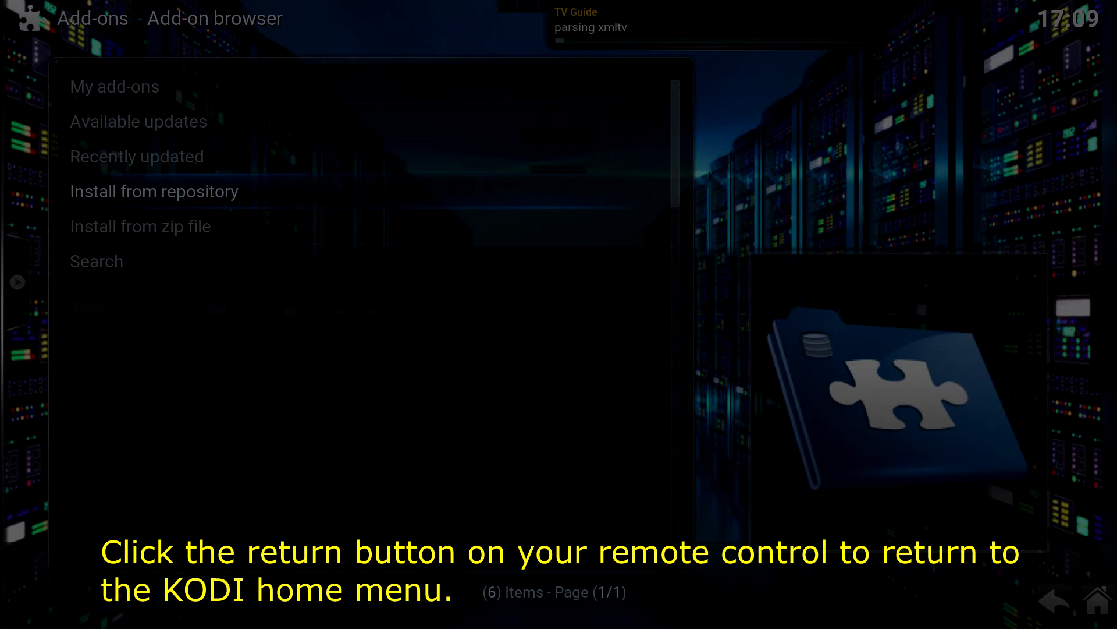
{"action": "key", "text": "BackSpace"}
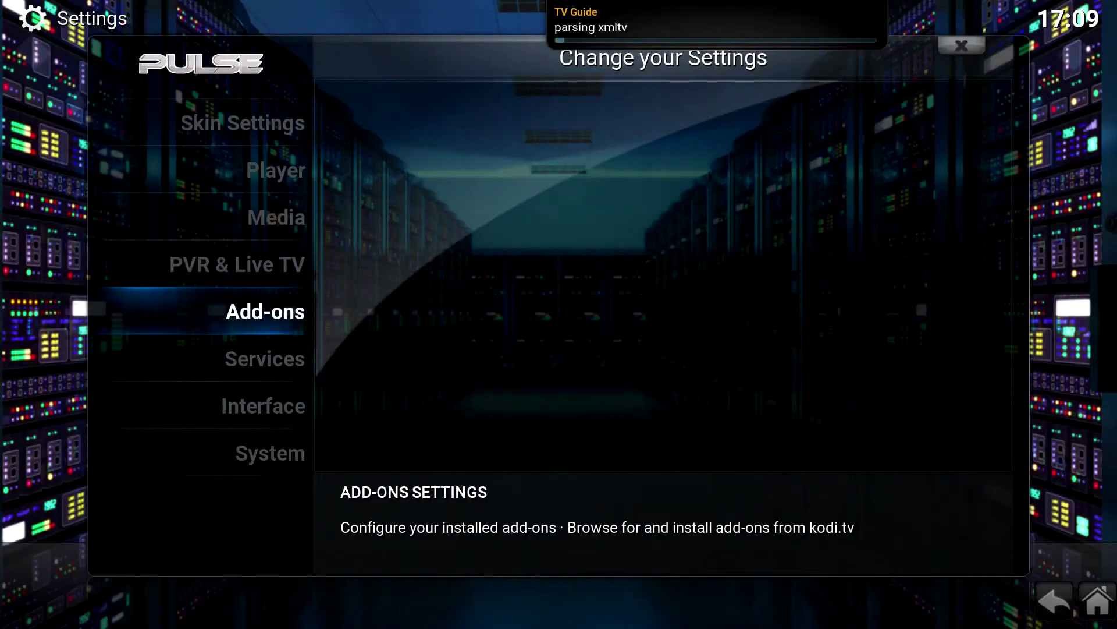
{"action": "key", "text": "BackSpace"}
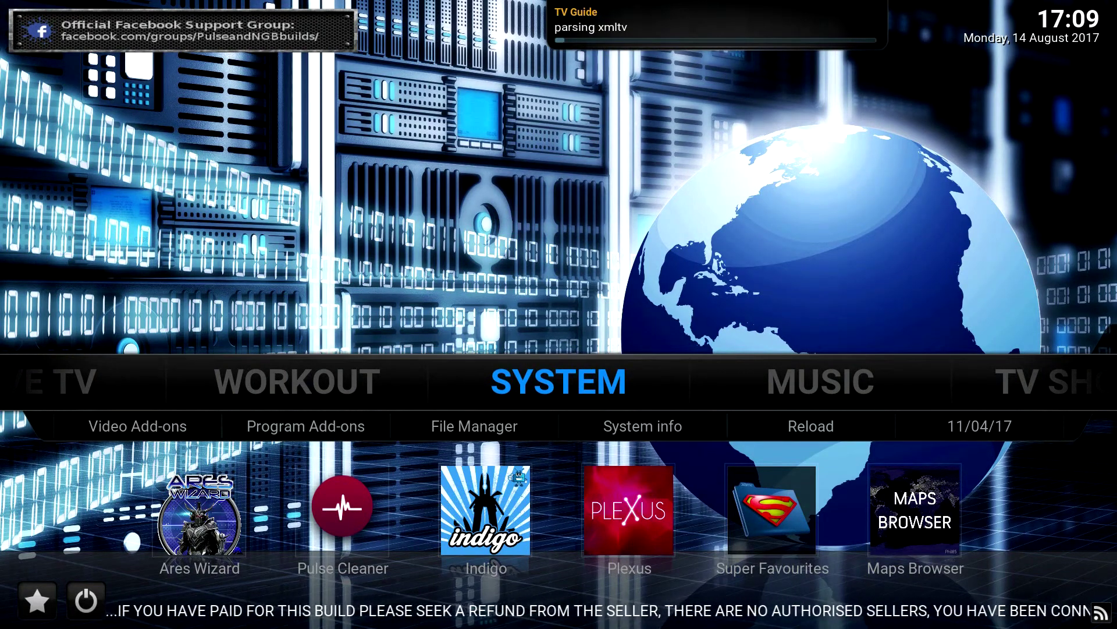
Open the Video Add-ons list from the SYSTEM menu.
{"action": "key", "text": "Down"}
{"action": "key", "text": "Left"}
{"action": "key", "text": "Left"}
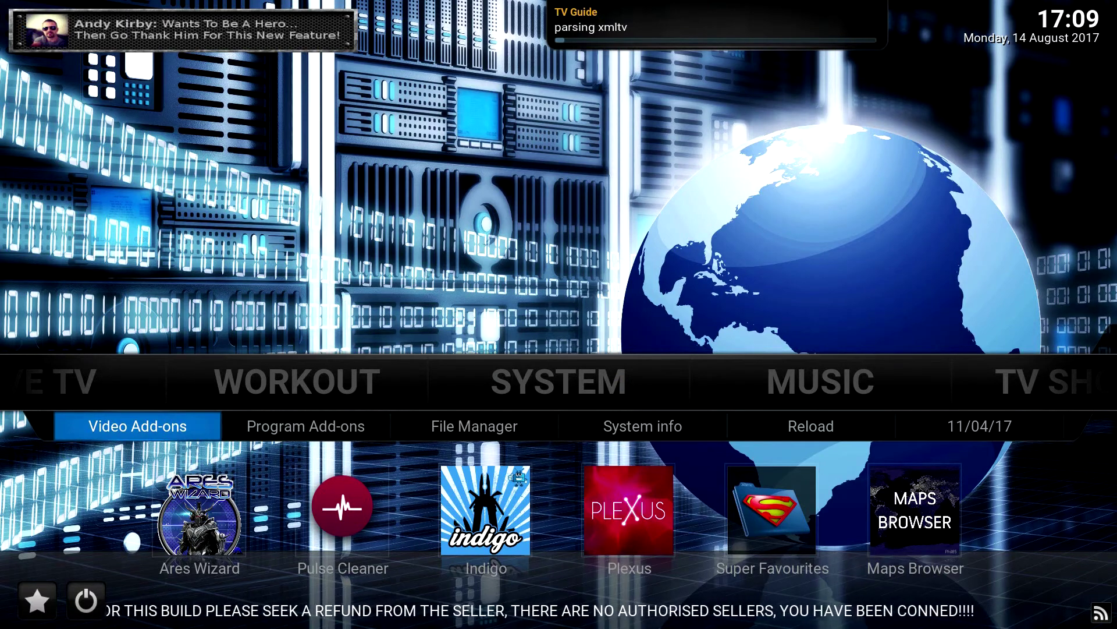
{"action": "key", "text": "Return"}
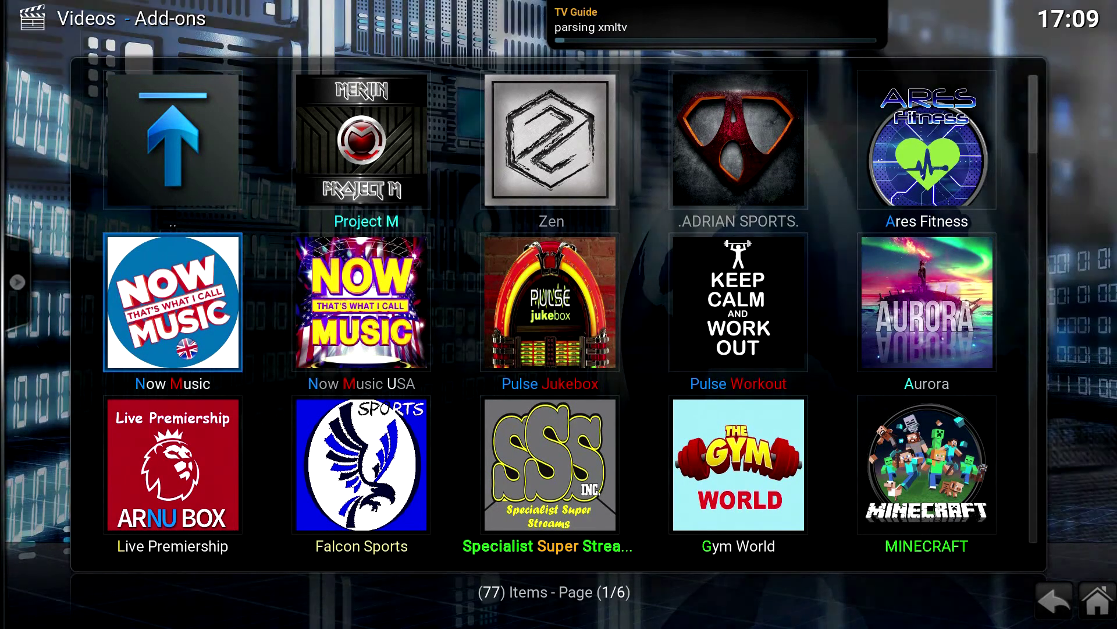
Launch TV on DESI ZONE from page 5 to reveal the DesiRulez and DesiTVBox sources.
{"action": "key", "text": "Down"}
{"action": "key", "text": "Down"}
{"action": "key", "text": "Down"}
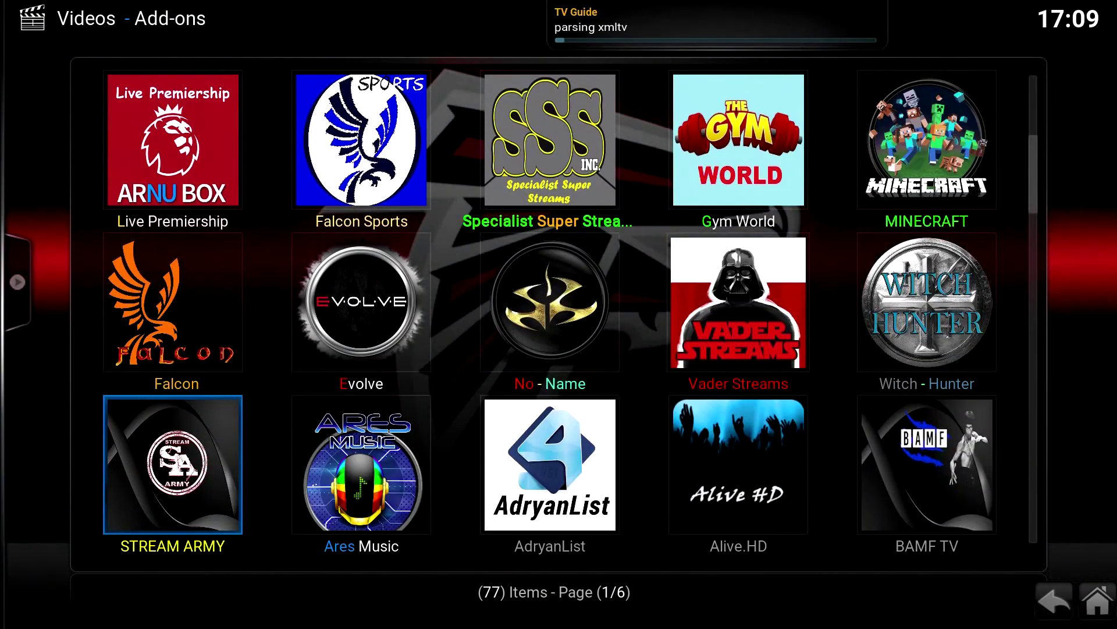
{"action": "key", "text": "Down"}
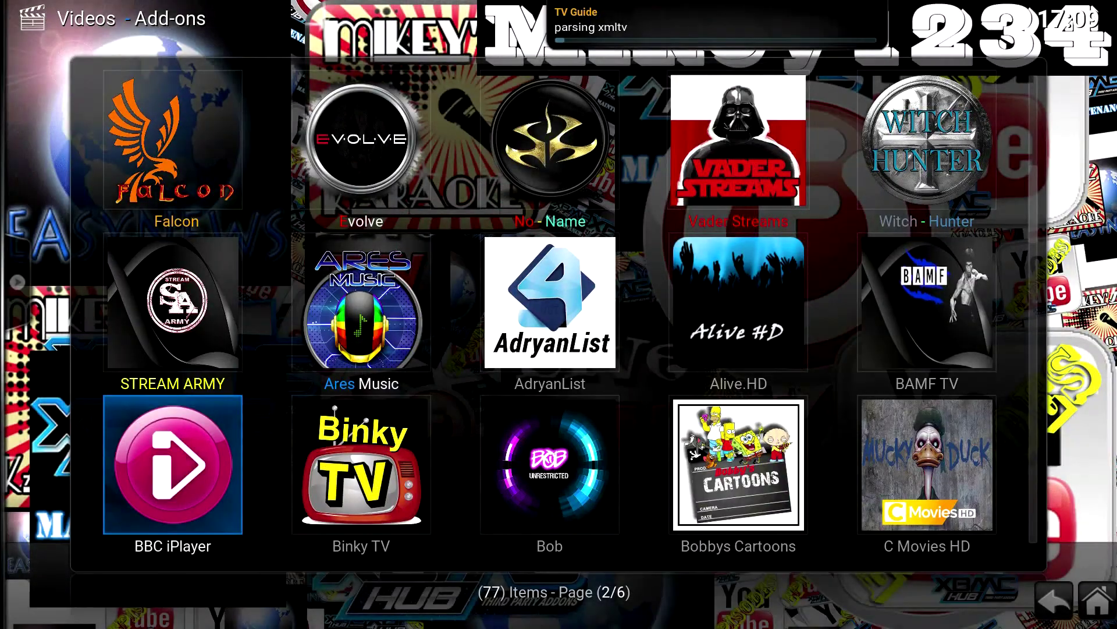
{"action": "key", "text": "Down"}
{"action": "key", "text": "Down"}
{"action": "key", "text": "Down"}
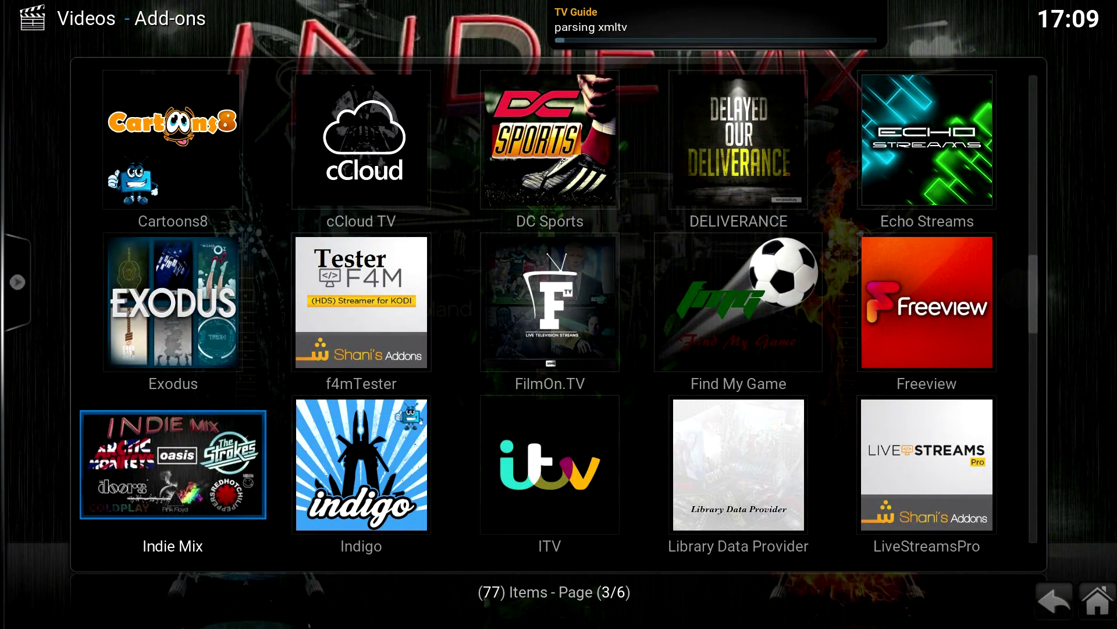
{"action": "key", "text": "Down"}
{"action": "key", "text": "Down"}
{"action": "key", "text": "Down"}
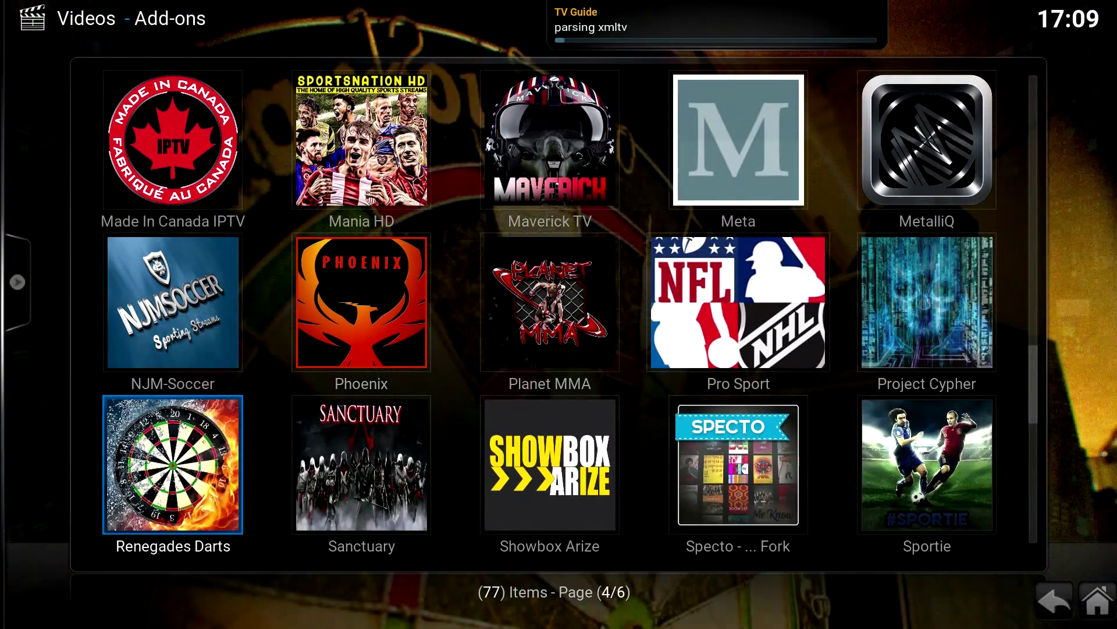
{"action": "key", "text": "Down"}
{"action": "key", "text": "Down"}
{"action": "key", "text": "Down"}
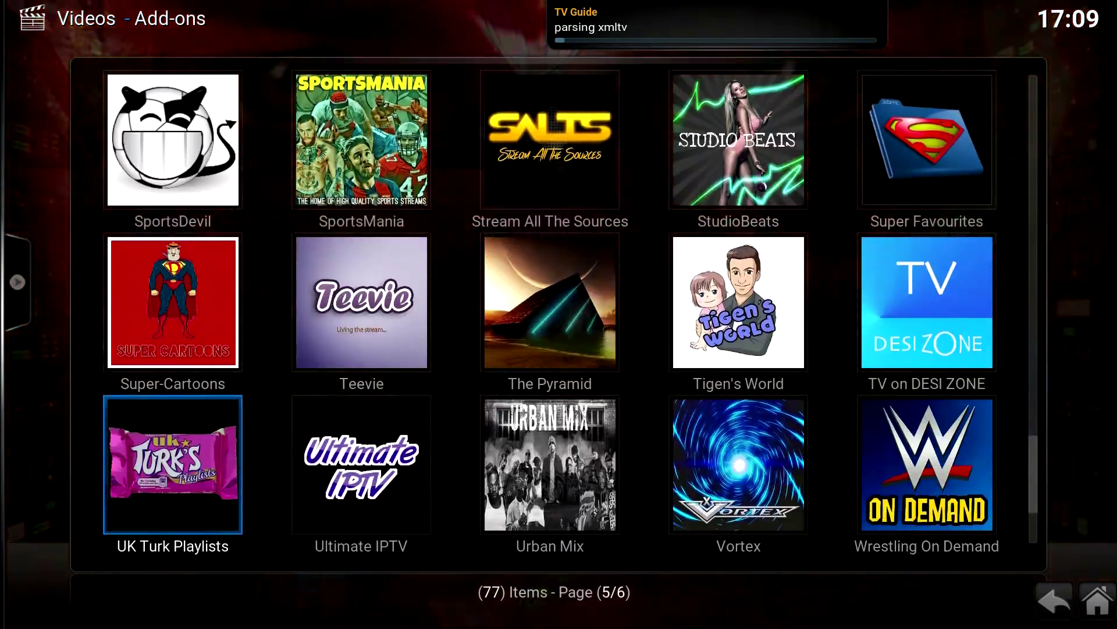
{"action": "key", "text": "Right"}
{"action": "key", "text": "Right"}
{"action": "key", "text": "Right"}
{"action": "key", "text": "Right"}
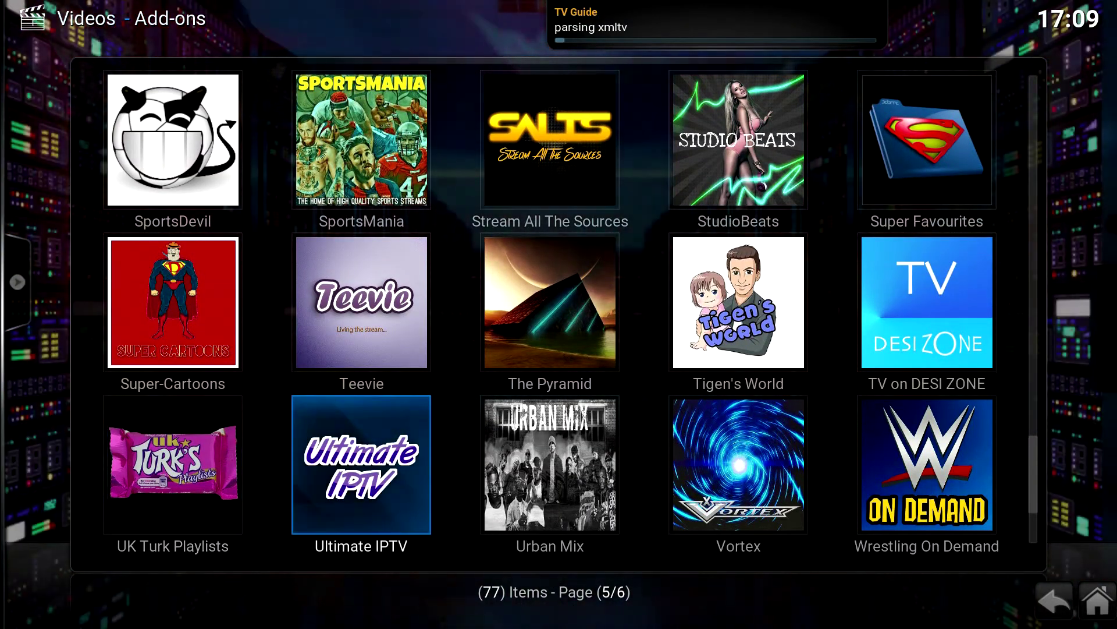
{"action": "key", "text": "Up"}
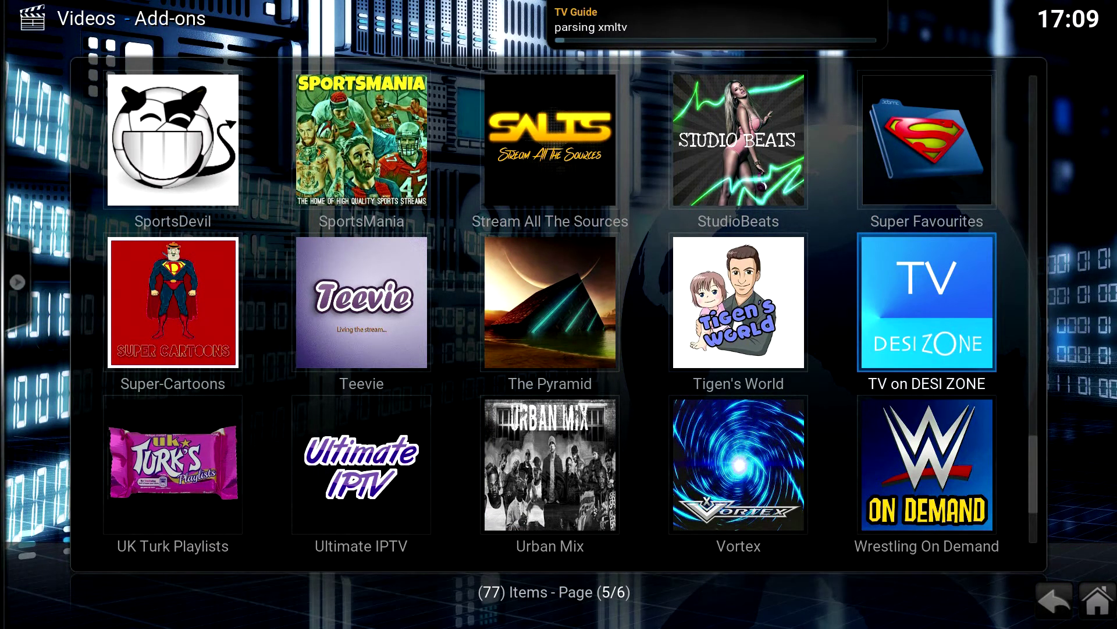
{"action": "key", "text": "Return"}
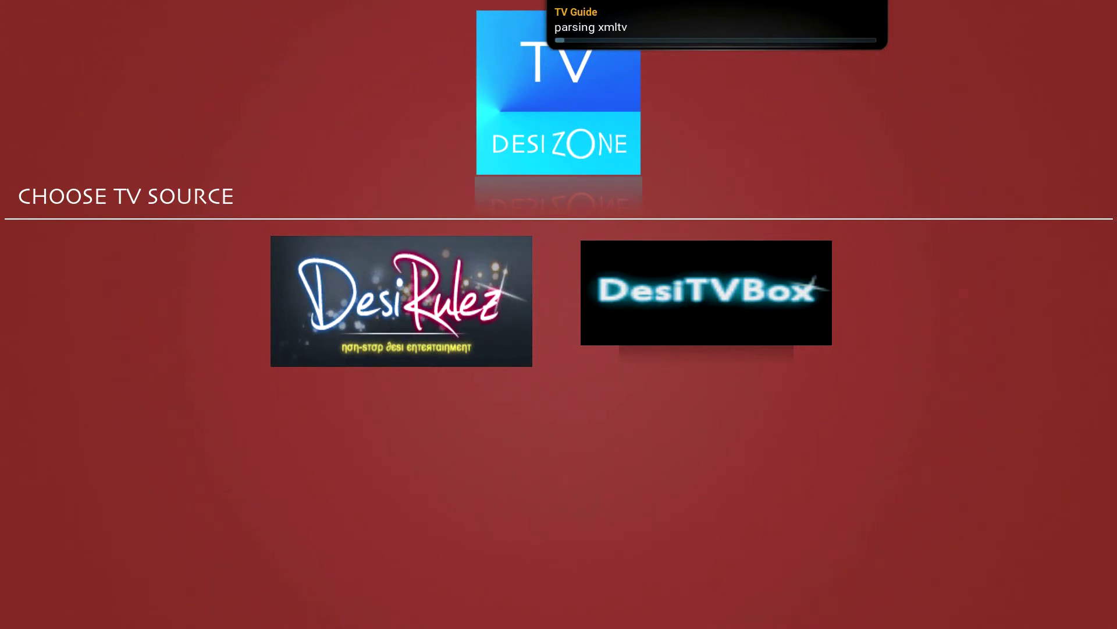
Load the DesiTVBox source with its LIVE and video-on-demand channels.
{"action": "key", "text": "Right"}
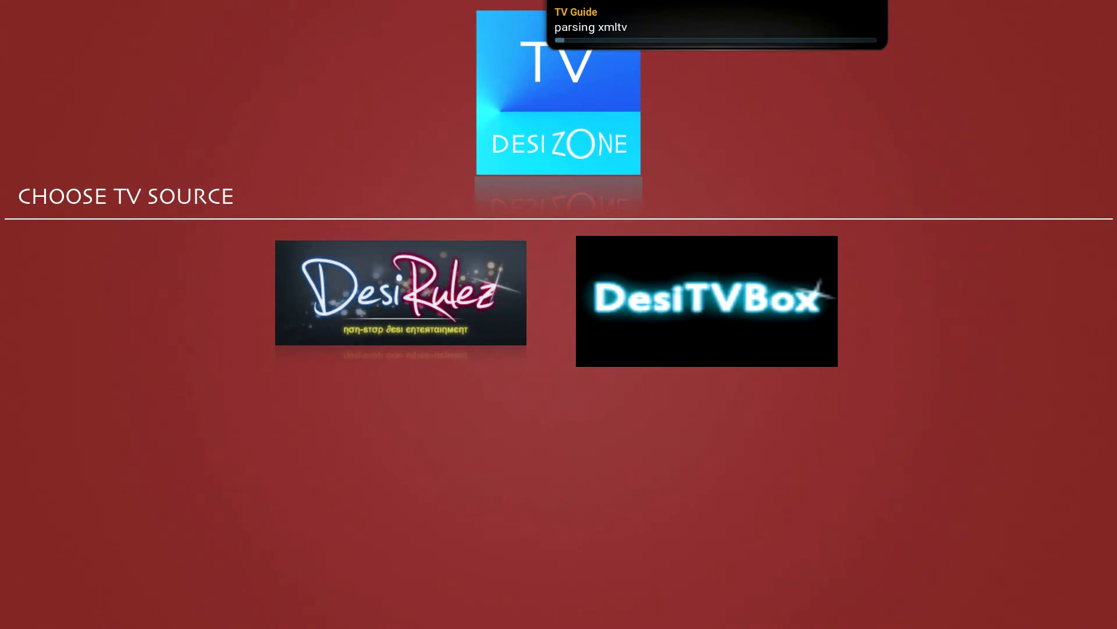
{"action": "key", "text": "Return"}
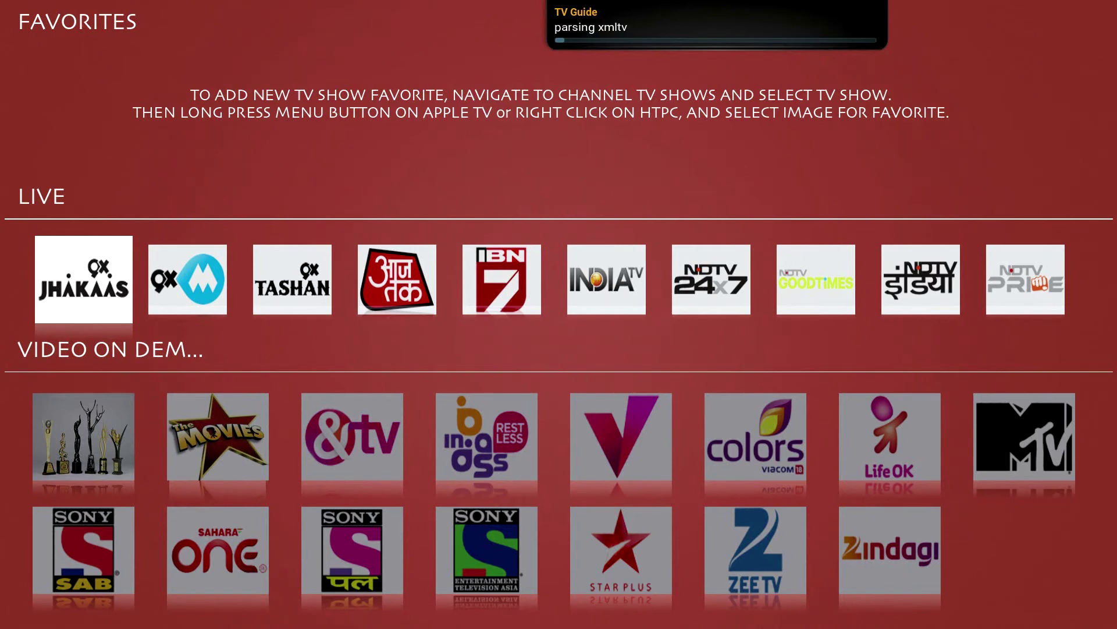
Play India TV from the LIVE row, then leave full-screen for the add-ons list.
{"action": "key", "text": "Right"}
{"action": "key", "text": "Right"}
{"action": "key", "text": "Right"}
{"action": "key", "text": "Right"}
{"action": "key", "text": "Right"}
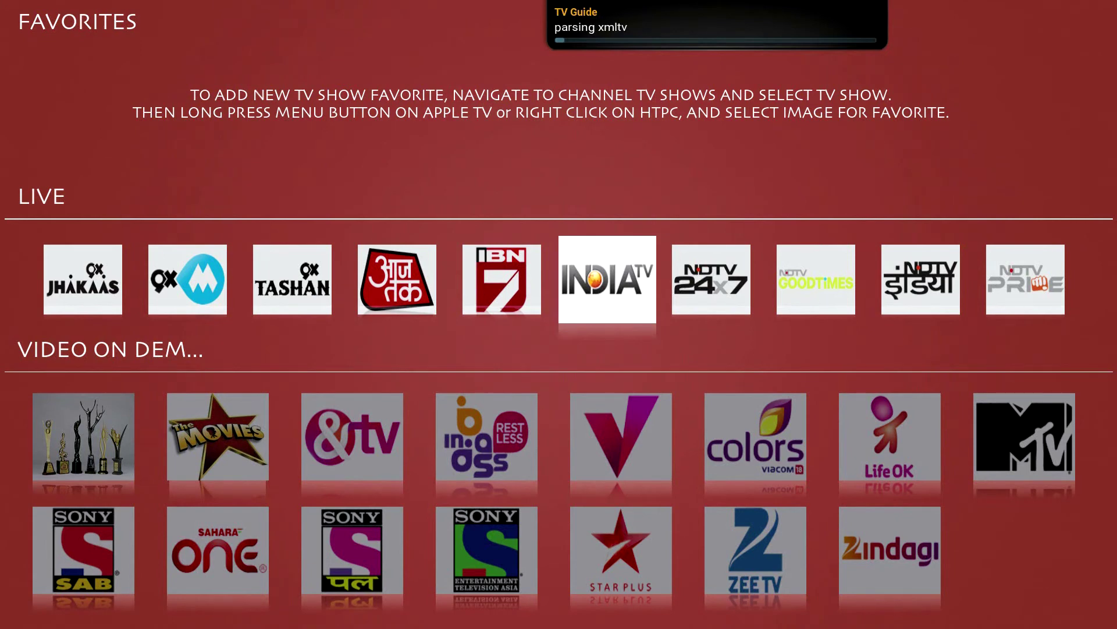
{"action": "key", "text": "Return"}
{"action": "key", "text": "Escape"}
{"action": "key", "text": "Escape"}
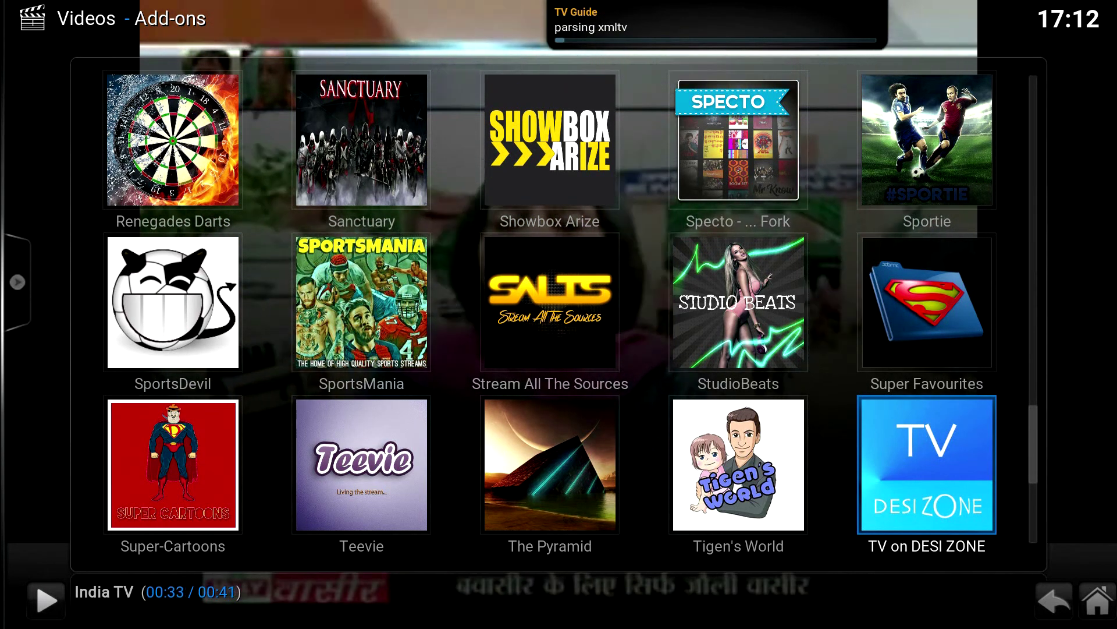
Return home and launch Zem from page 6 of Video Add-ons, showing its 10 categories.
{"action": "key", "text": "Escape"}
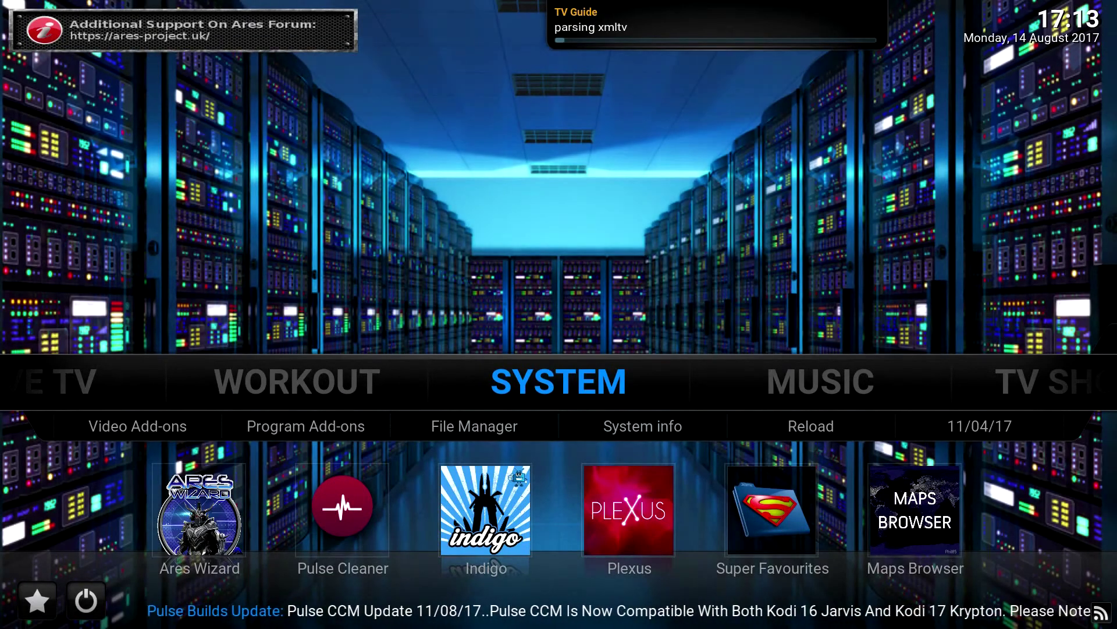
{"action": "key", "text": "Down"}
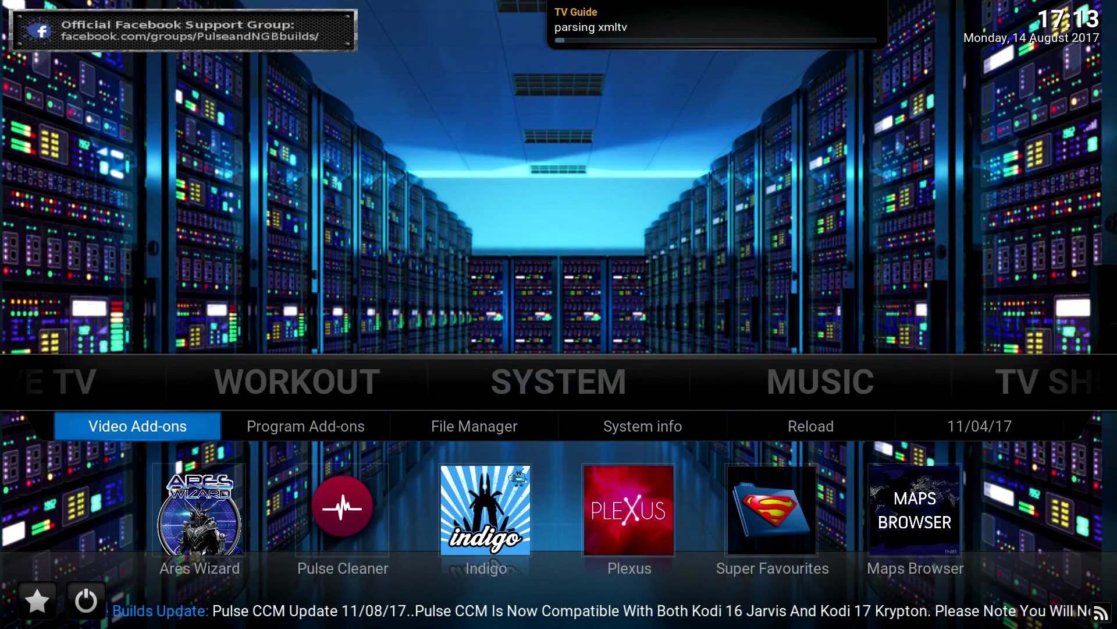
{"action": "key", "text": "Return"}
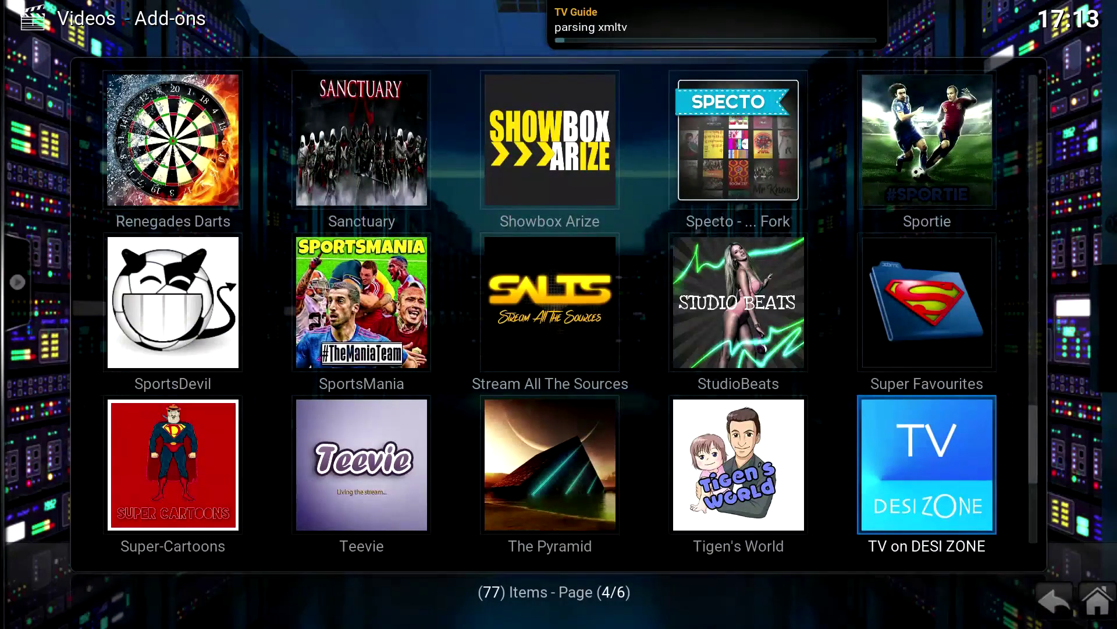
{"action": "key", "text": "Up"}
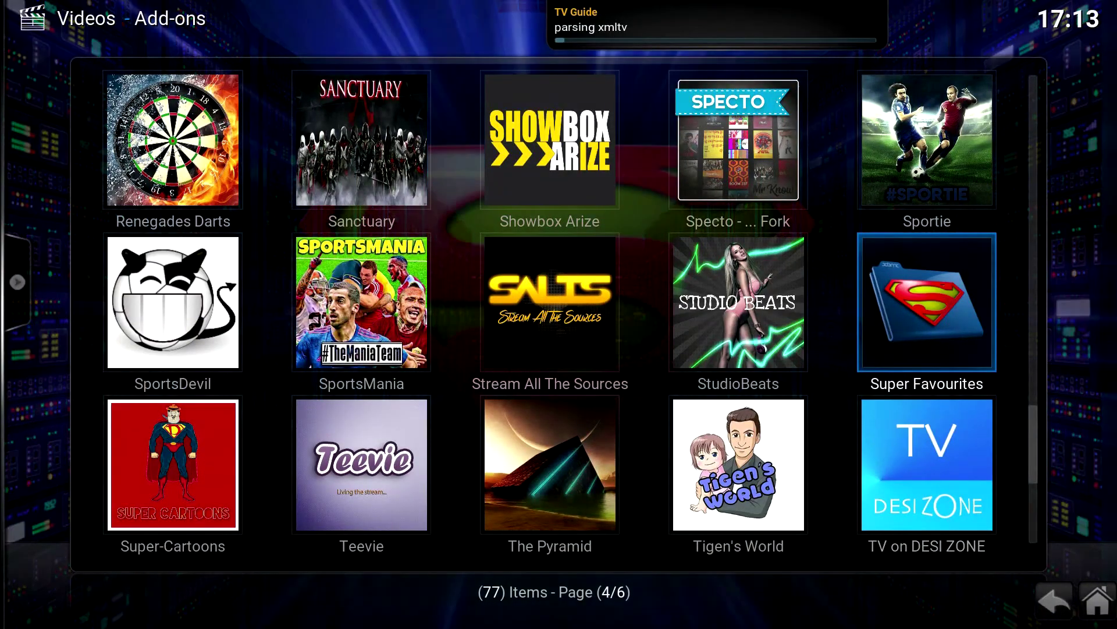
{"action": "key", "text": "Down"}
{"action": "key", "text": "Down"}
{"action": "key", "text": "Down"}
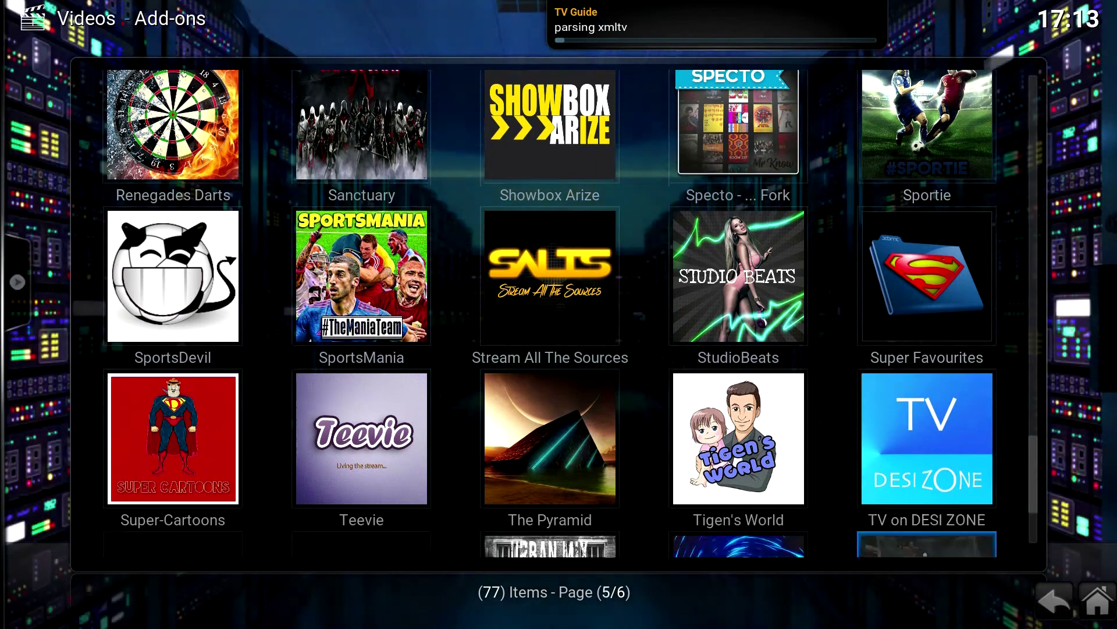
{"action": "key", "text": "Left"}
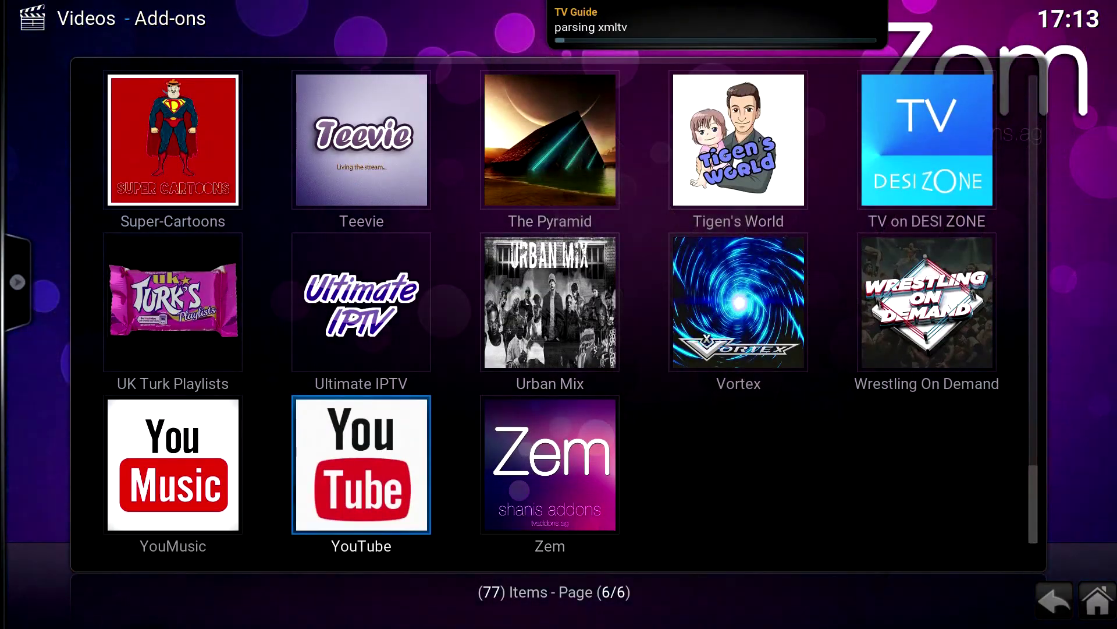
{"action": "key", "text": "Right"}
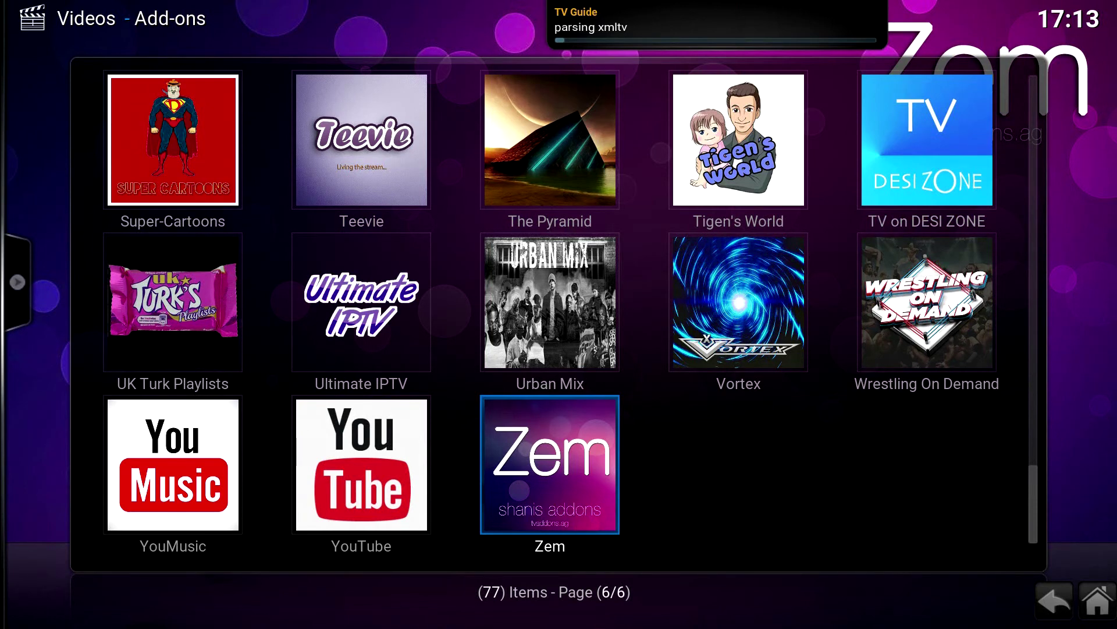
{"action": "key", "text": "Return"}
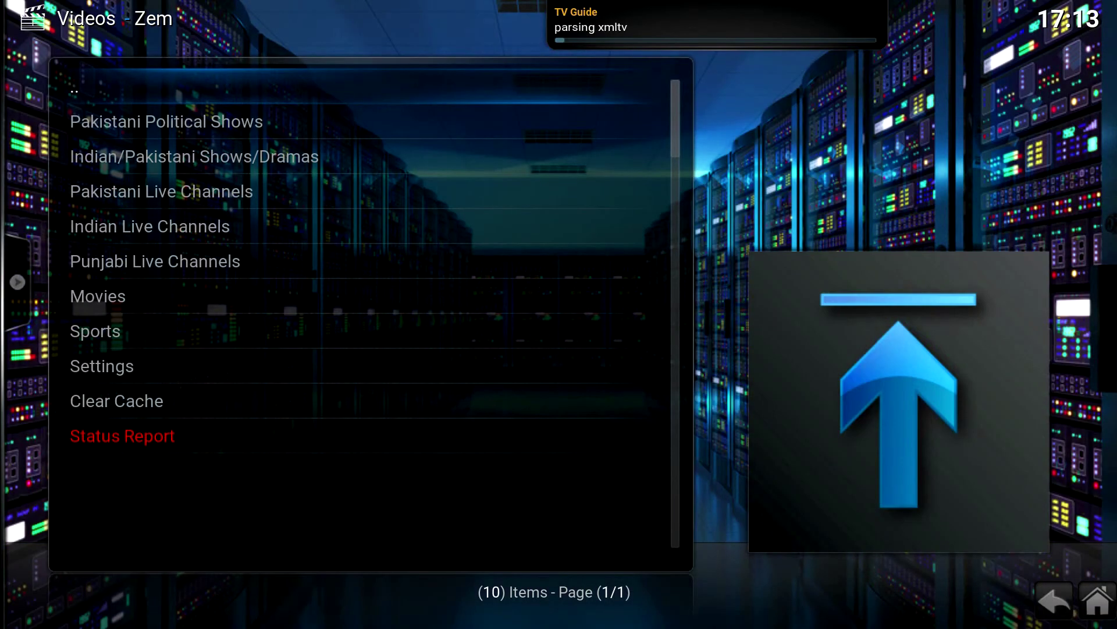
Open Pakistani Live Channels in Zem, listing 257 channels starting with 24 news hd.
{"action": "key", "text": "Down"}
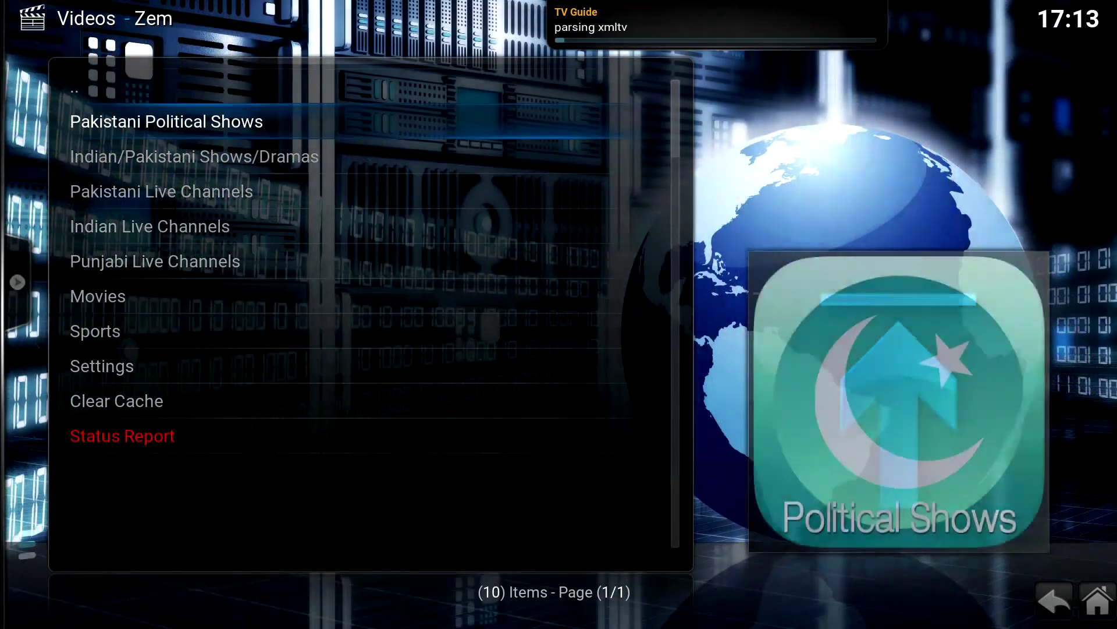
{"action": "key", "text": "Down"}
{"action": "key", "text": "Down"}
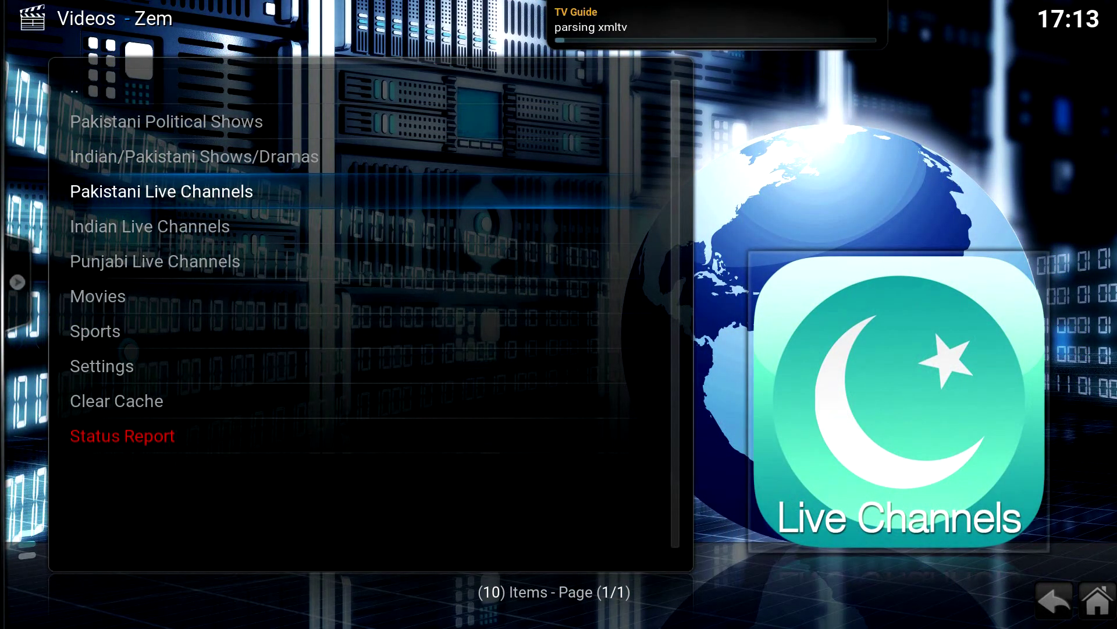
{"action": "key", "text": "Return"}
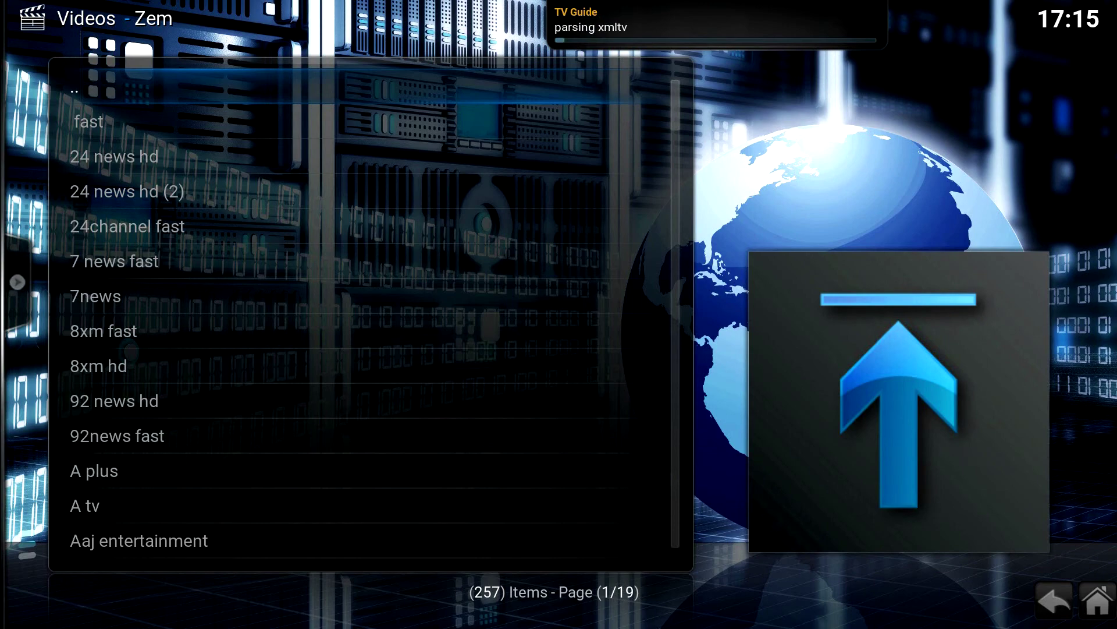
Stream the 24channel fast channel, then go back to Zem's main menu of 10 categories.
{"action": "key", "text": "Down"}
{"action": "key", "text": "Down"}
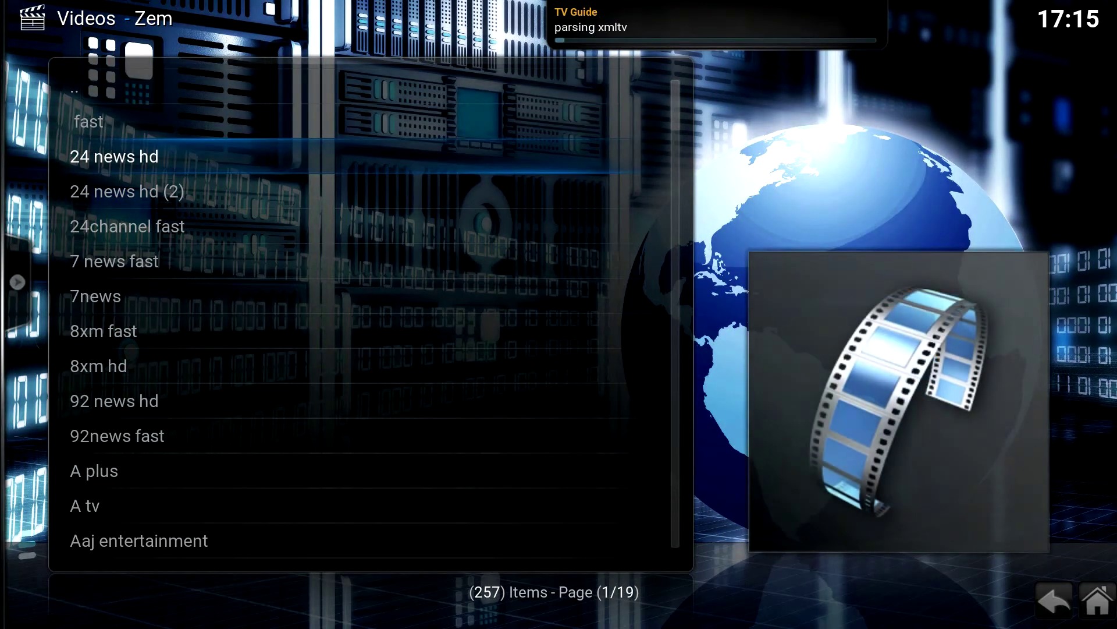
{"action": "key", "text": "Down"}
{"action": "key", "text": "Down"}
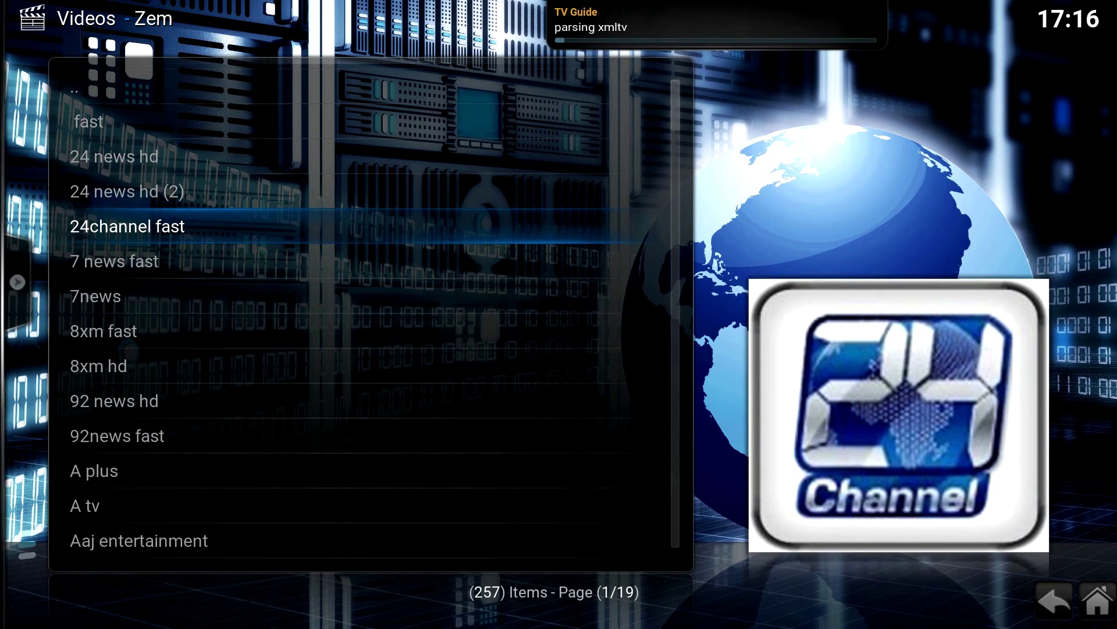
{"action": "key", "text": "Return"}
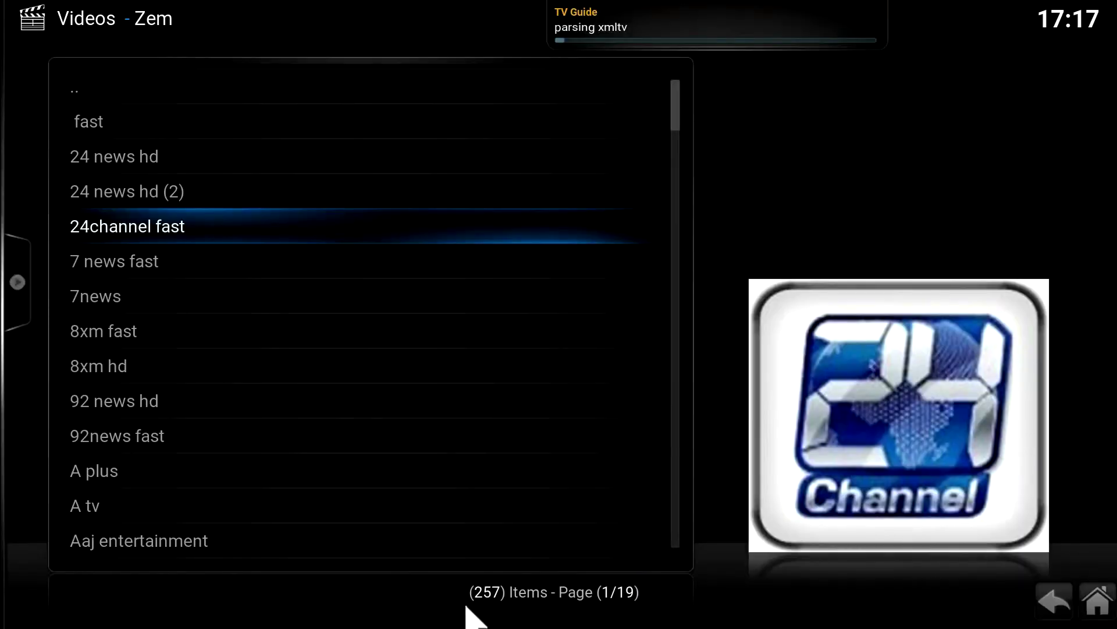
{"action": "key", "text": "BackSpace"}
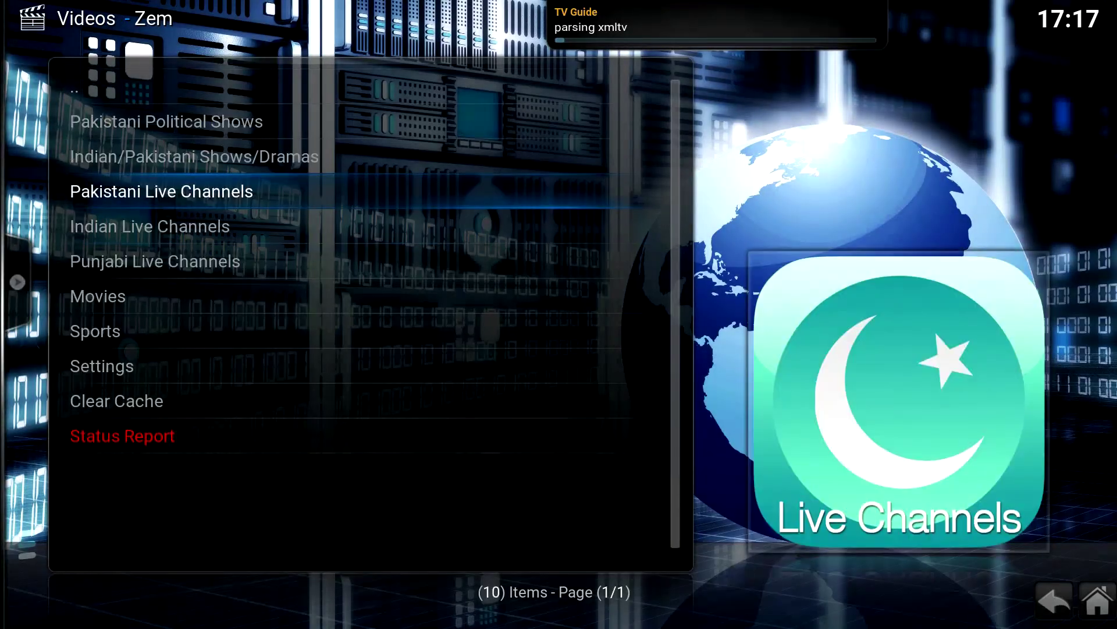